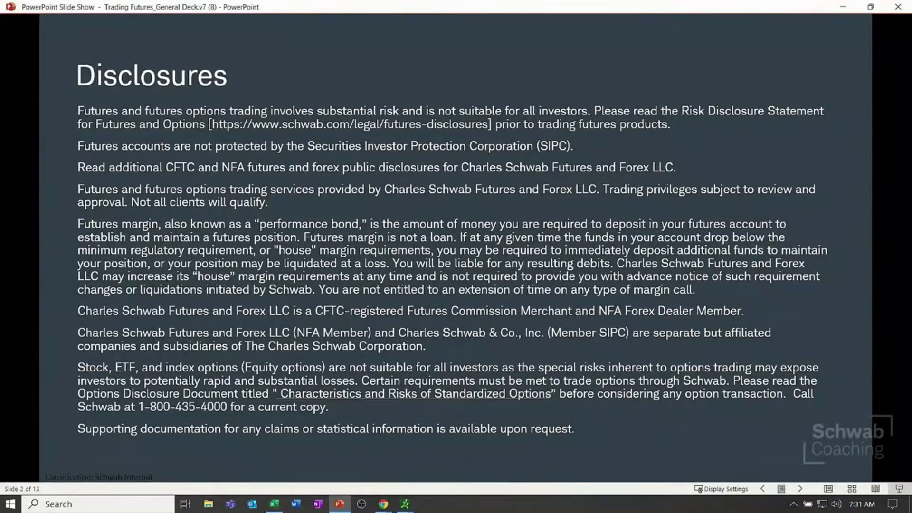
Advance the slide show through the disclosure slides
key("Right")
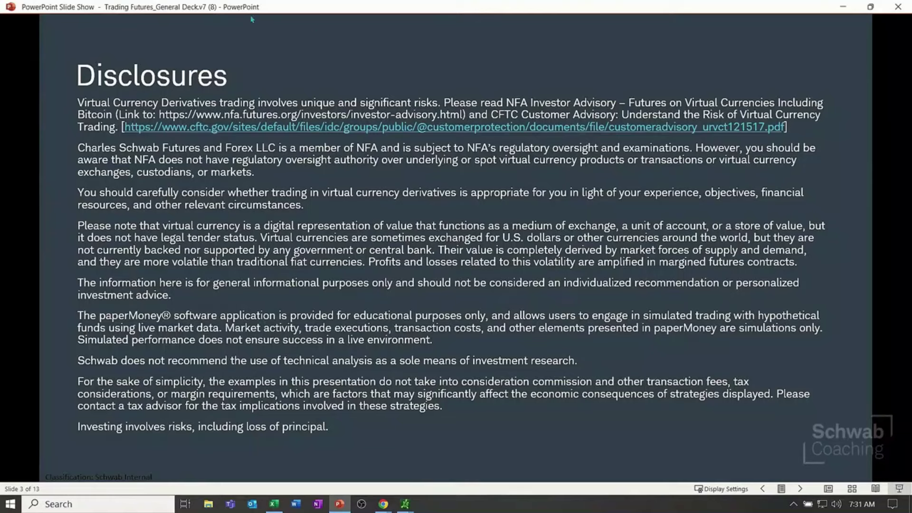
left_click(269, 329)
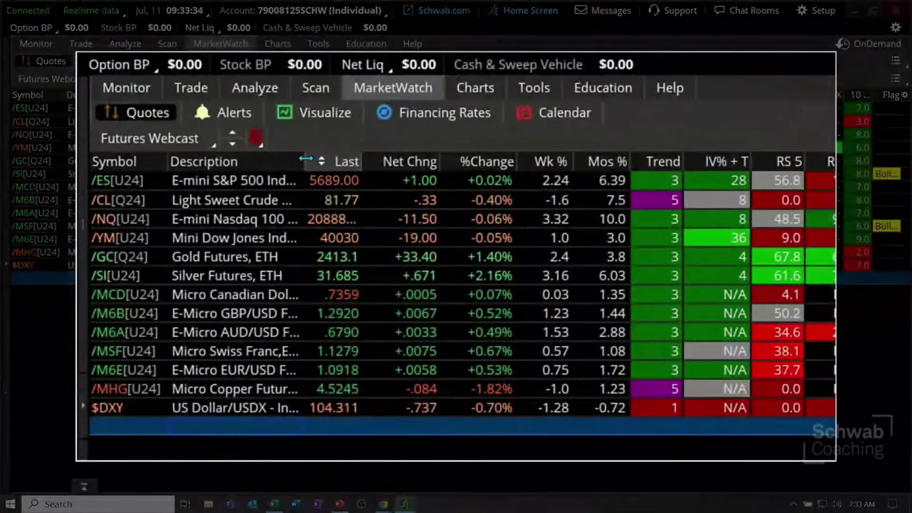
Widen the Description column and add the symbol /M2K at the end of the Futures Webcast watchlist
left_click_drag(305, 159, 320, 159)
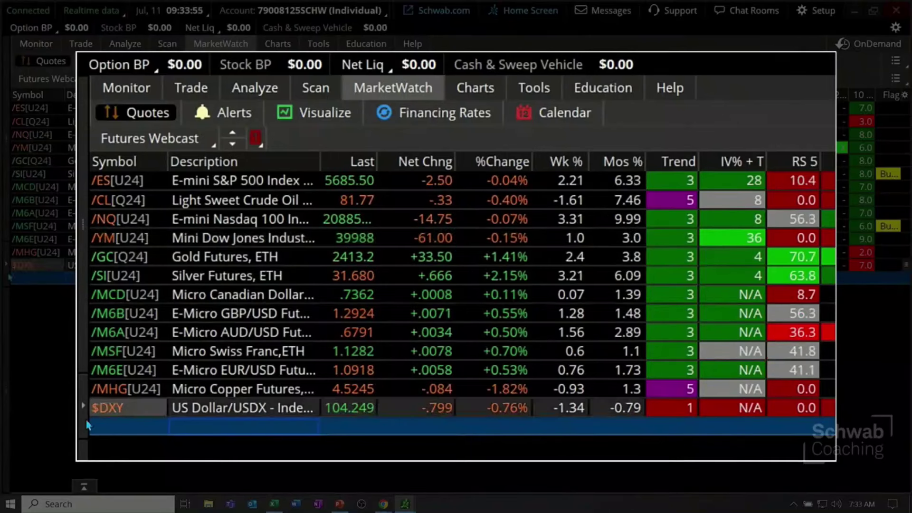
left_click(105, 423)
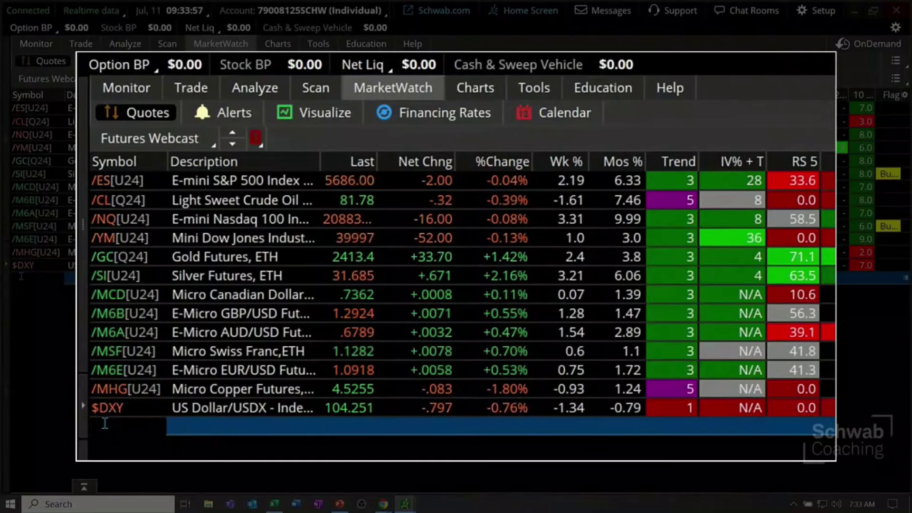
type("/M2K")
key("Return")
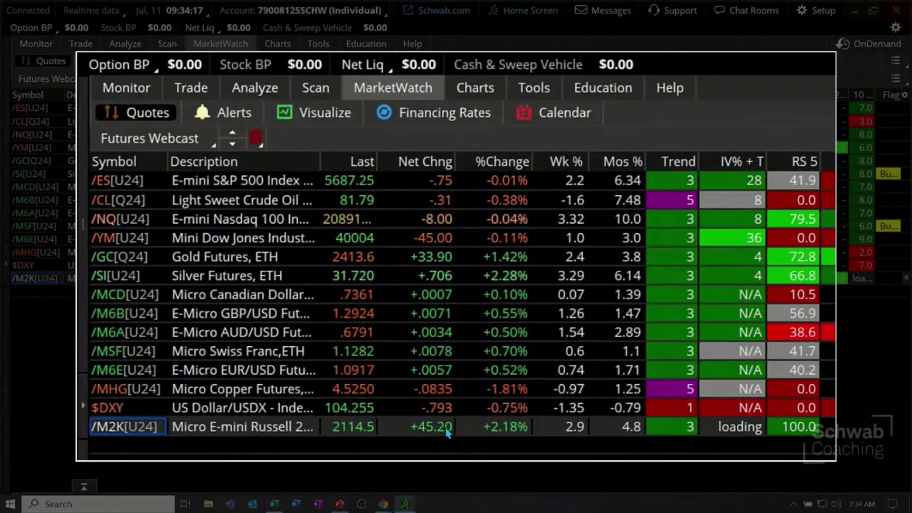
left_click(427, 442)
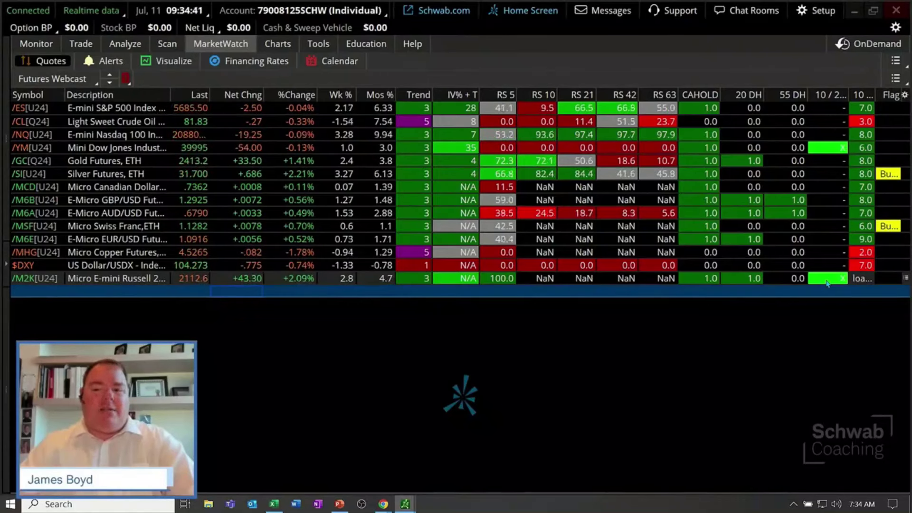
Edit the 10 / 20 X column's formula so the upward crossover background uses color.dark_GREEN, and save the formula
right_click(831, 95)
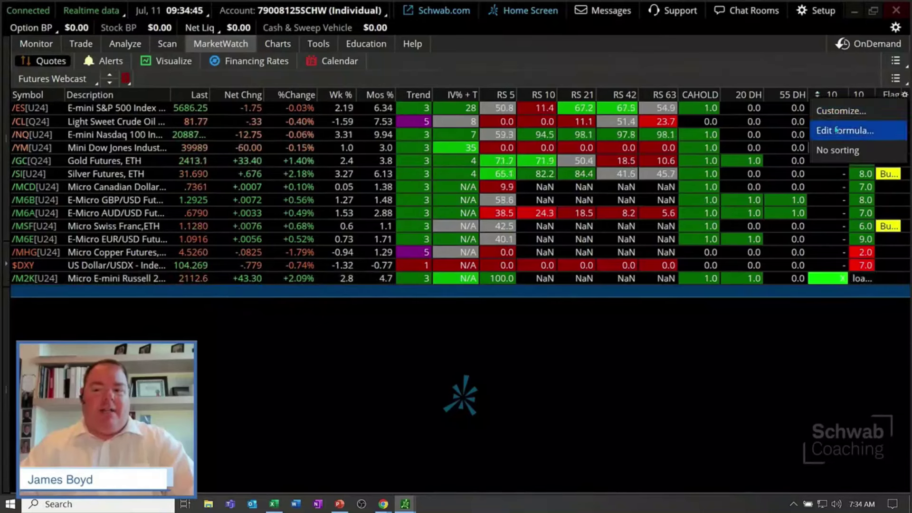
left_click(835, 130)
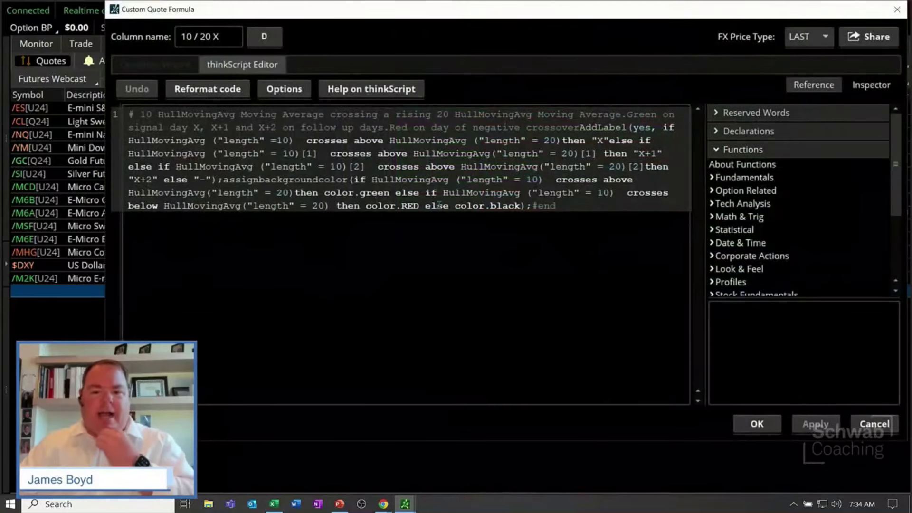
left_click(360, 193)
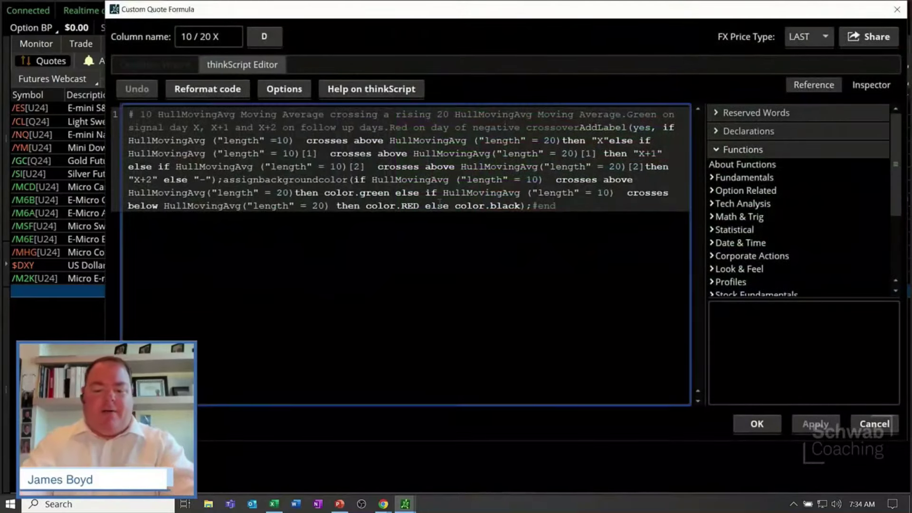
type("dark")
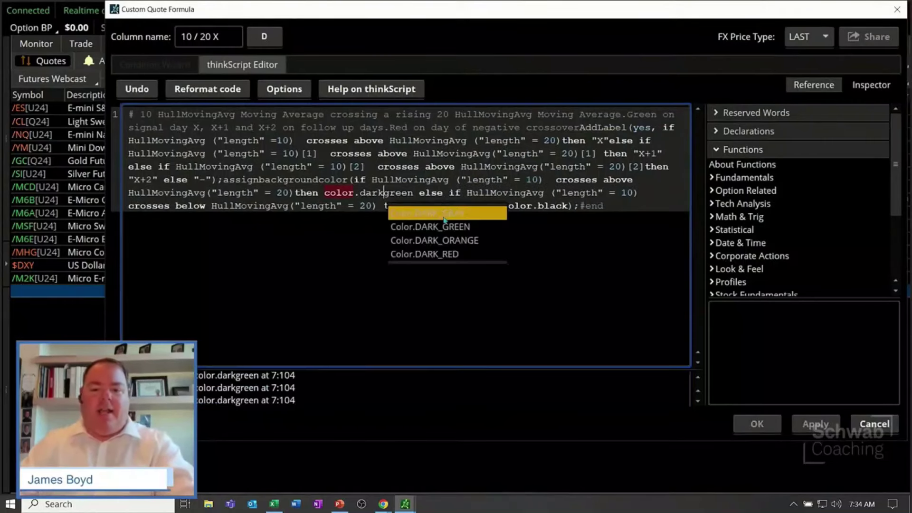
left_click(449, 228)
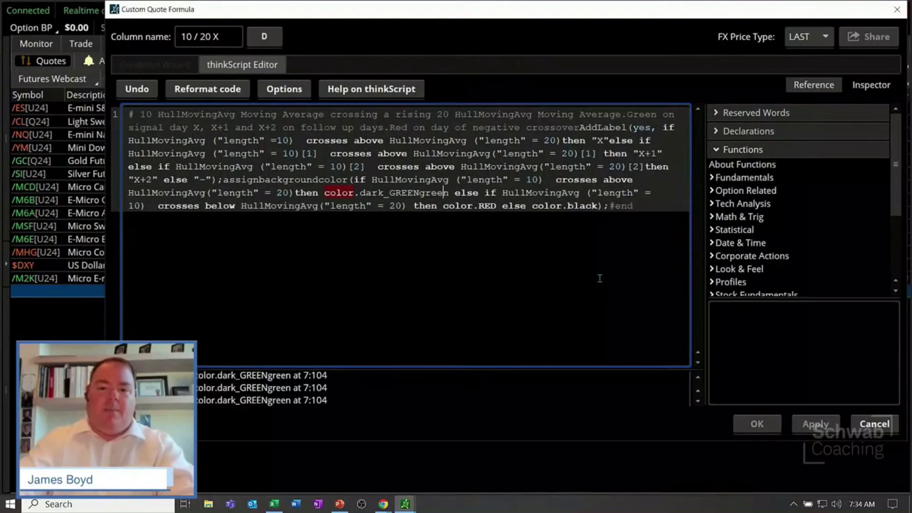
key("BackSpace")
key("BackSpace")
key("BackSpace")
key("BackSpace")
key("BackSpace")
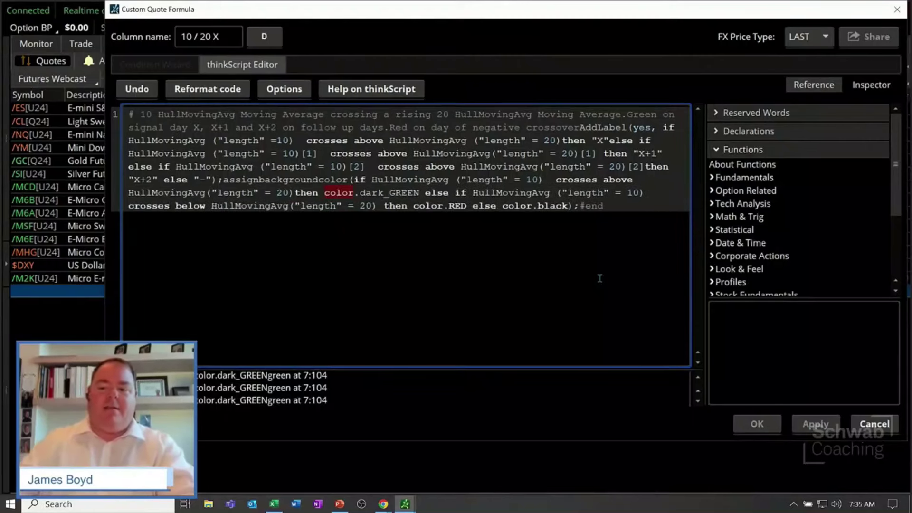
left_click(814, 423)
left_click(764, 423)
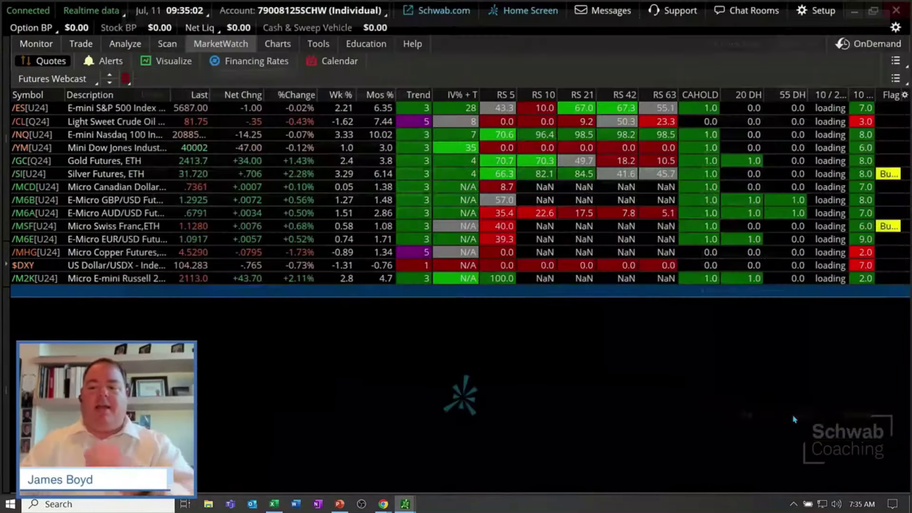
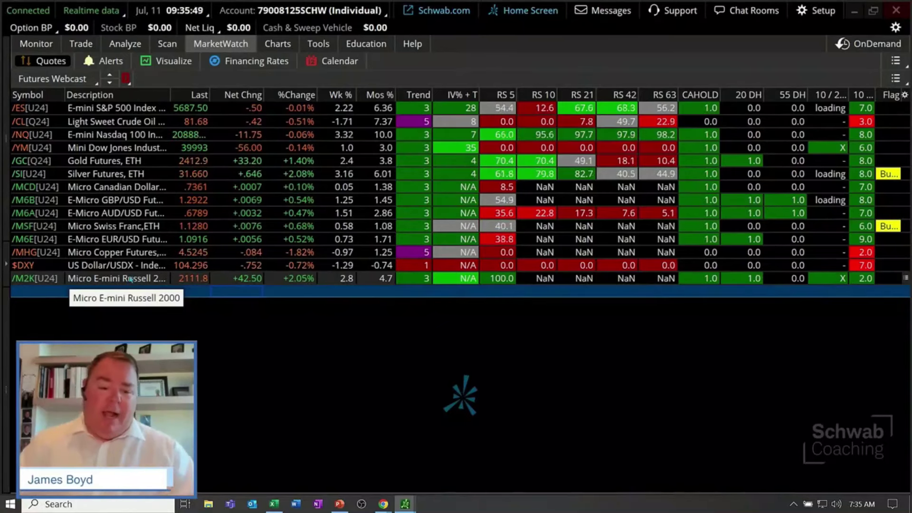
Switch to the charts and load the Micro E-mini Russell 2000 future, /M2K
left_click(288, 46)
left_click(63, 79)
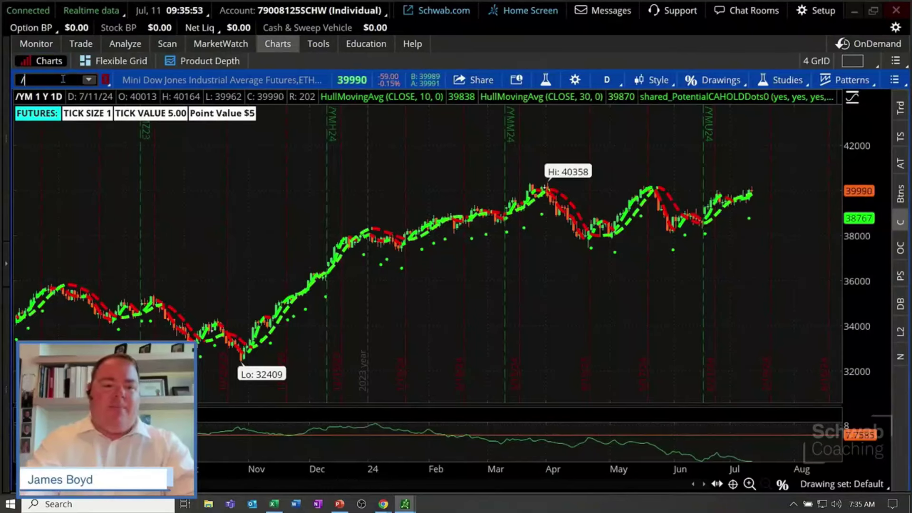
type("/M2K")
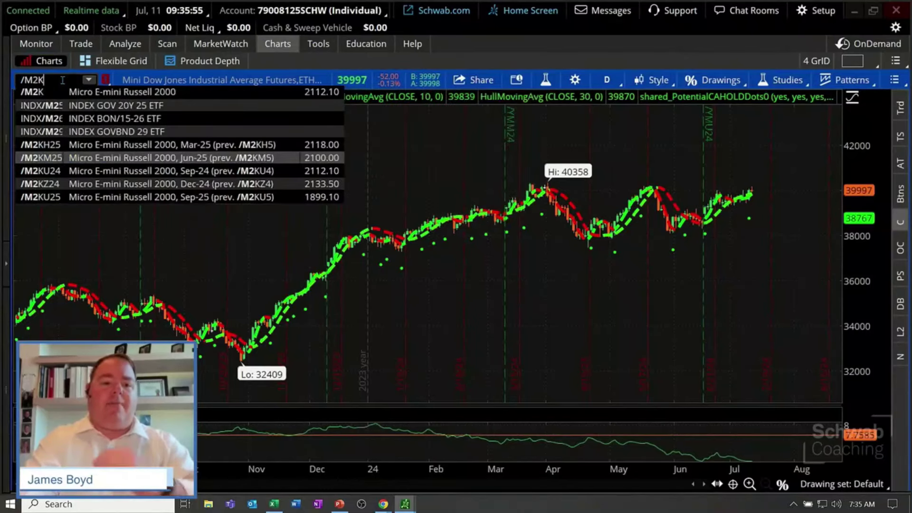
key("Return")
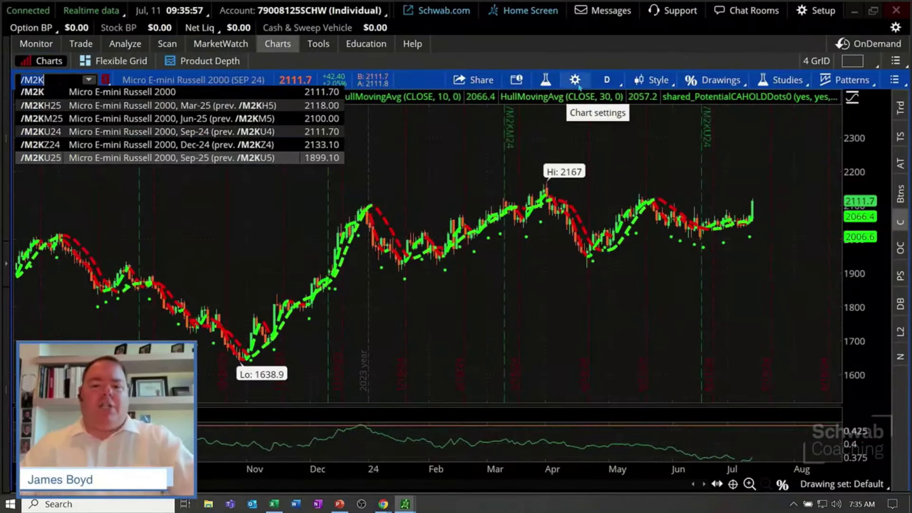
left_click(163, 93)
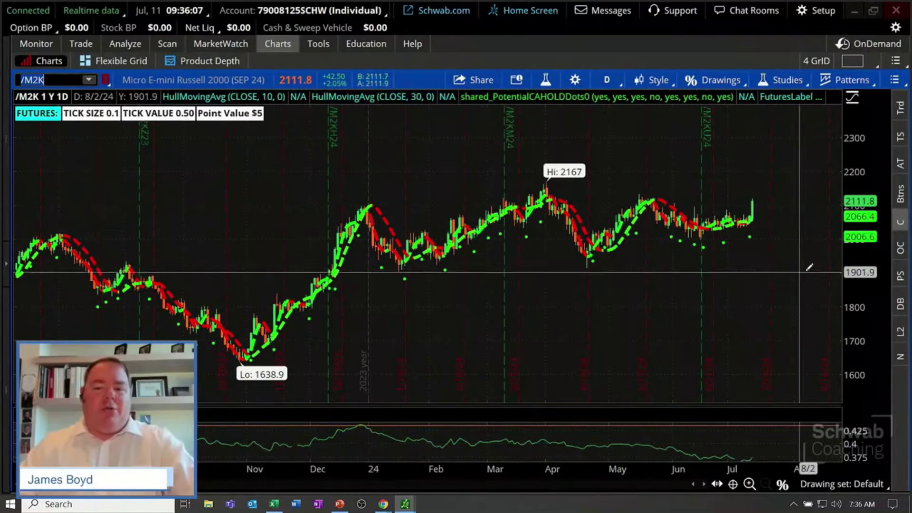
Draw a horizontal price level at about 2074 on the /M2K daily chart, across the June and July candles
left_click_drag(804, 260, 520, 260)
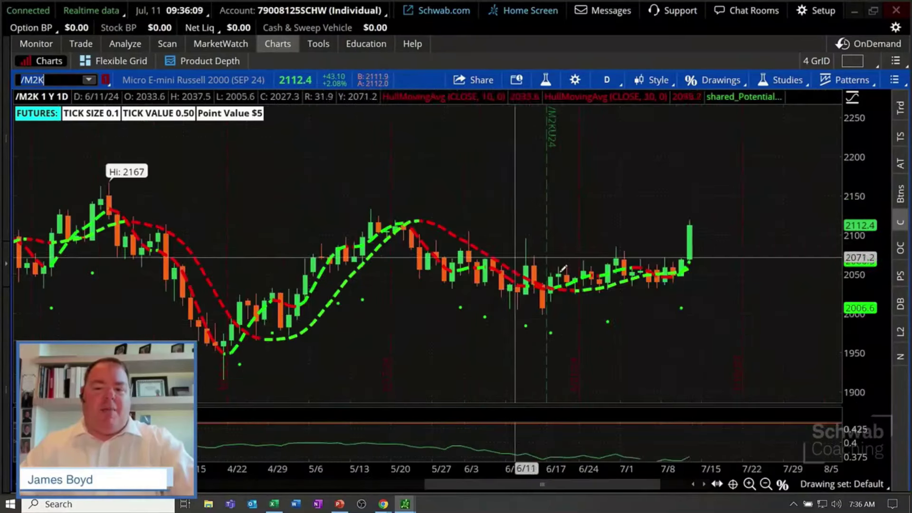
left_click_drag(758, 330, 238, 272)
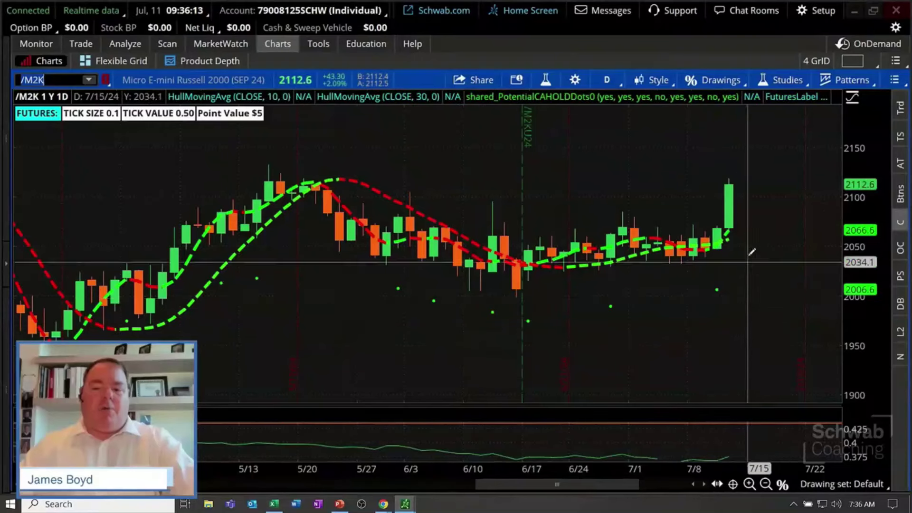
left_click(783, 484)
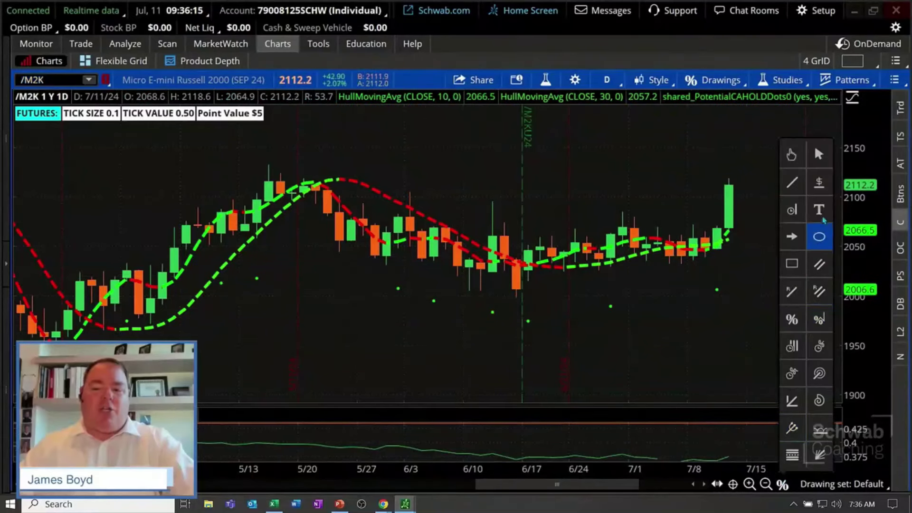
left_click(818, 183)
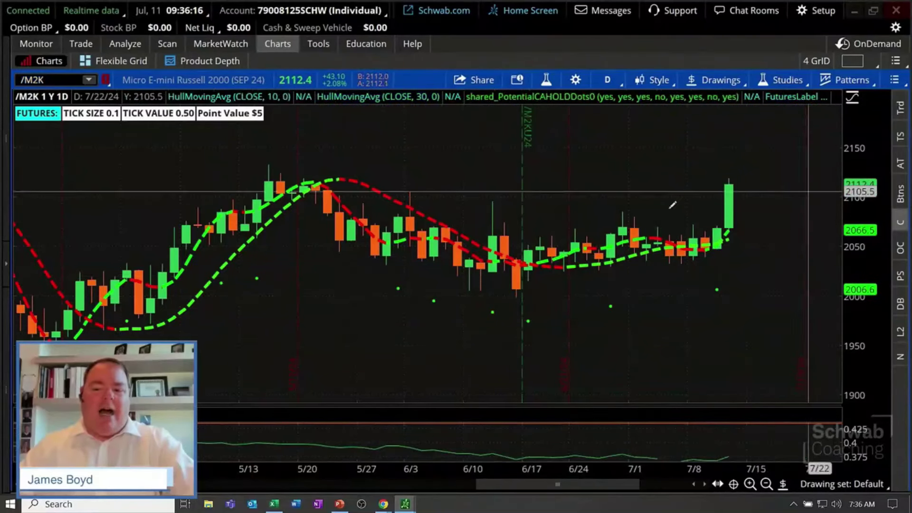
left_click(712, 221)
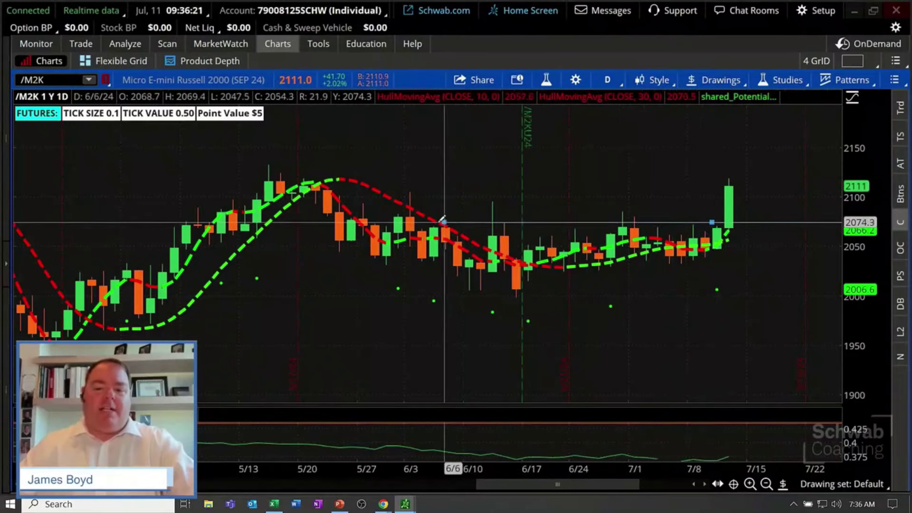
left_click(418, 221)
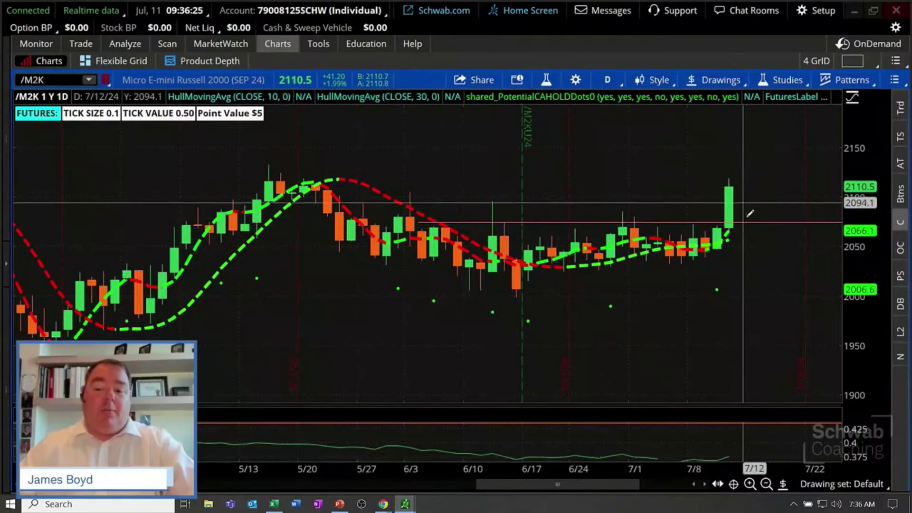
left_click_drag(787, 267, 525, 261)
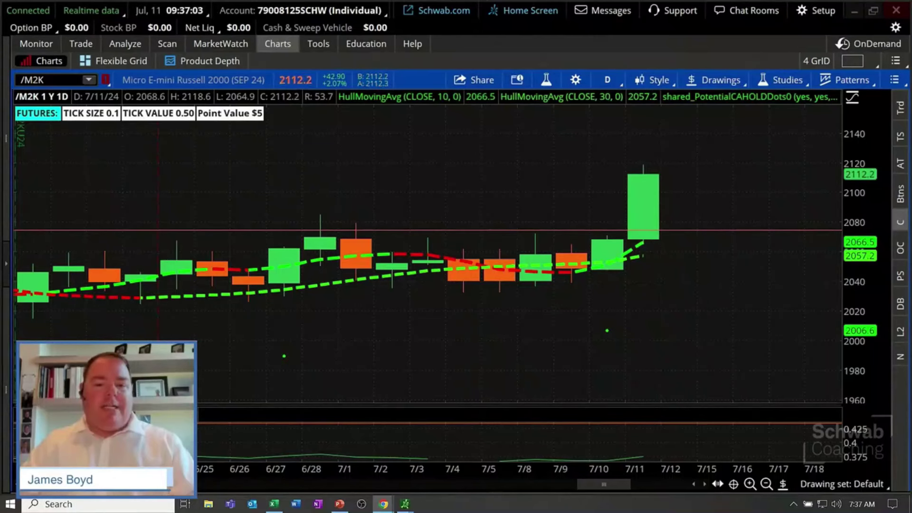
left_click(817, 11)
left_click(789, 64)
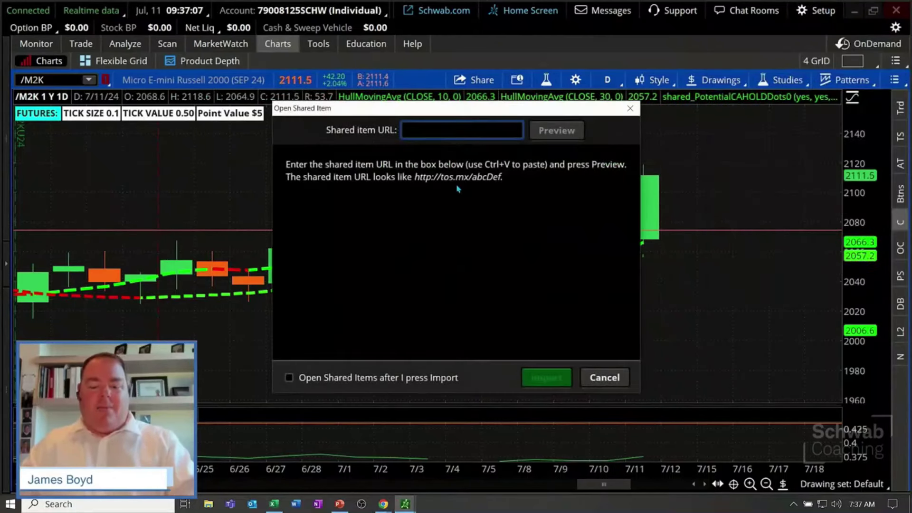
type("http://tos.mx/!I0FmBigc")
left_click(565, 134)
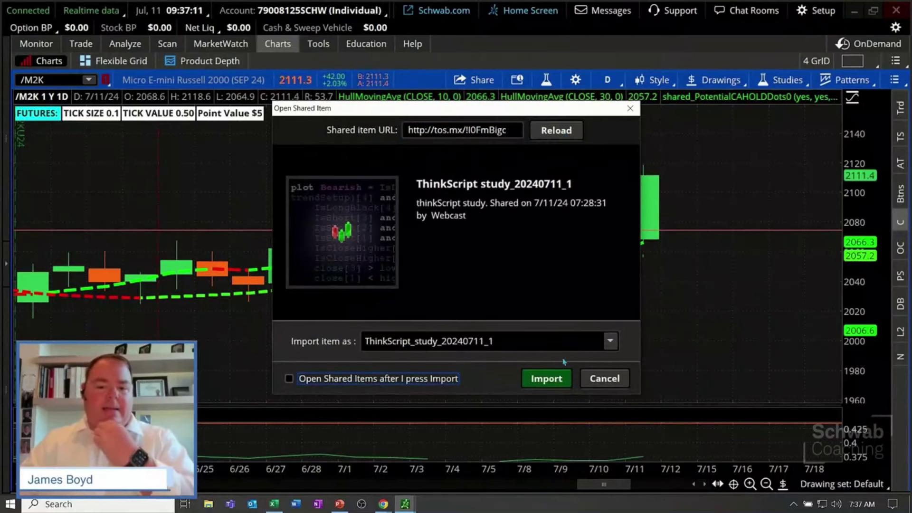
left_click(601, 379)
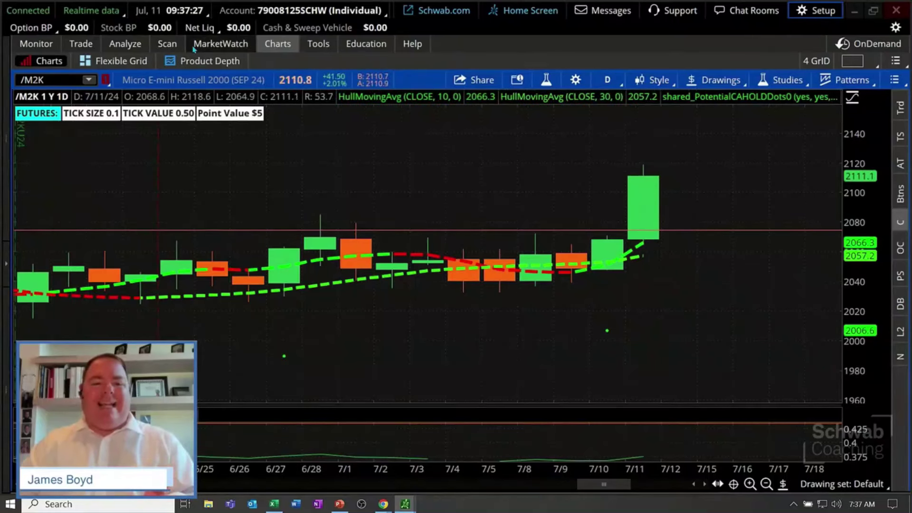
Review the quotes and indicator columns of the Futures Webcast watchlist
left_click(215, 47)
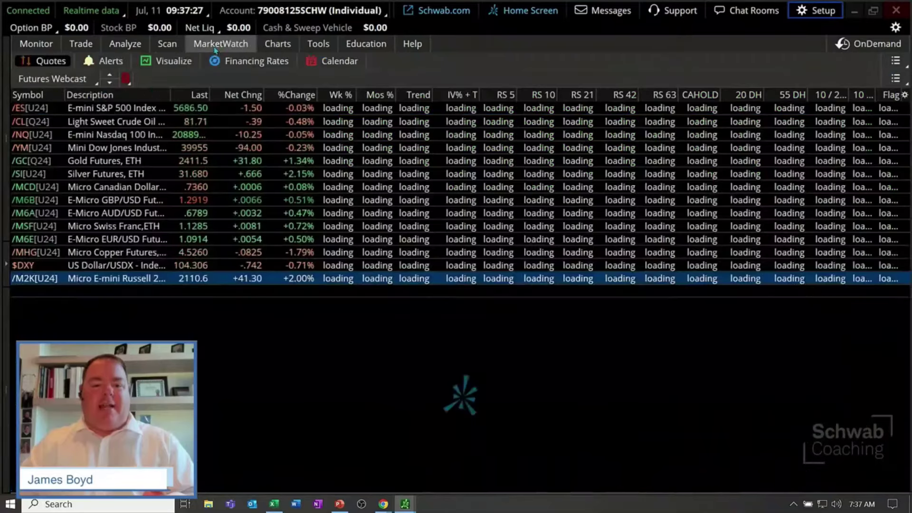
left_click(74, 290)
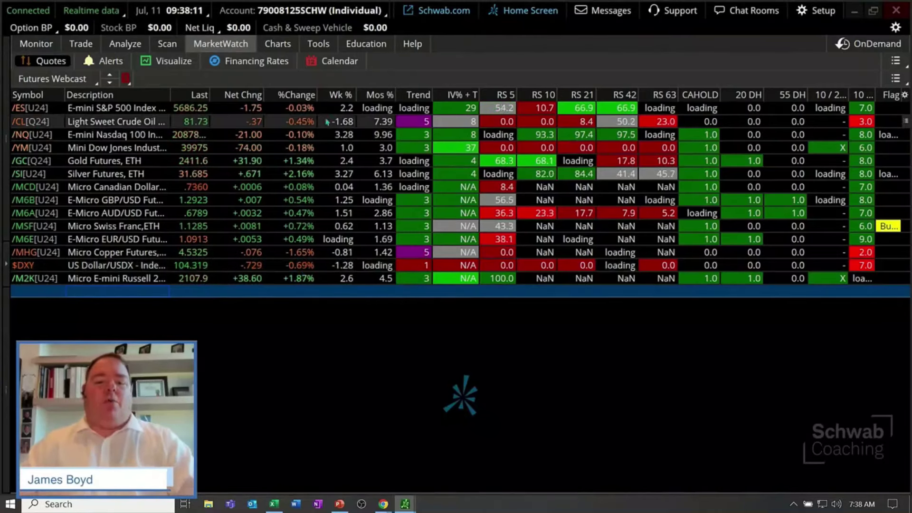
Create a custom /M2K buy order with an OCO bracket at a 2104.2 limit from the 7/11 candle, and collapse the order entry
left_click(279, 44)
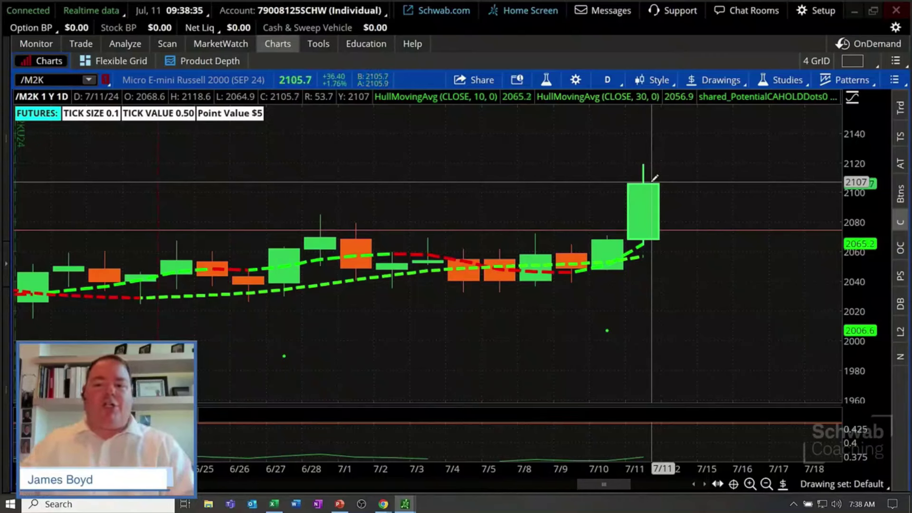
right_click(652, 189)
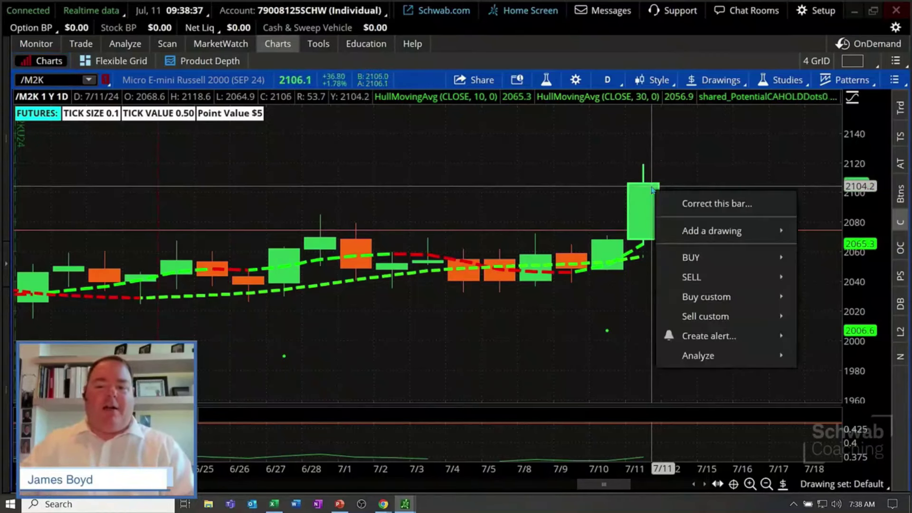
mouse_move(684, 296)
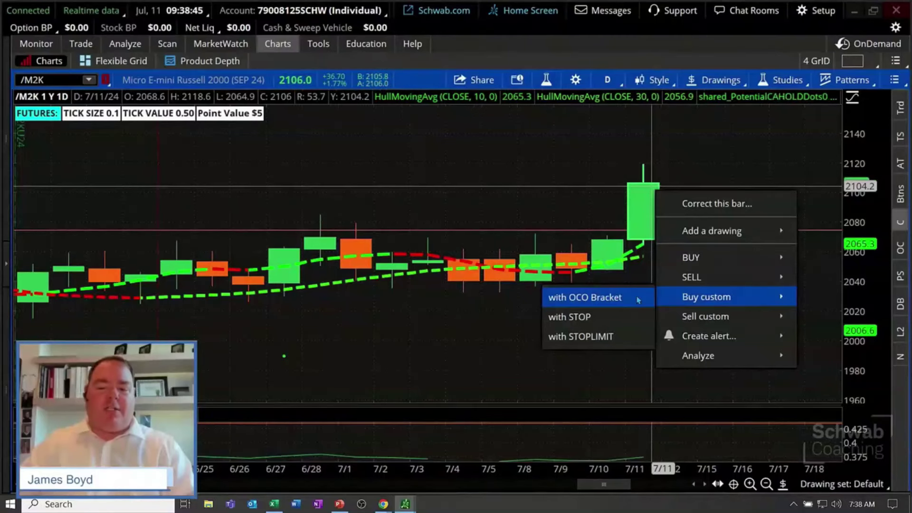
left_click(638, 298)
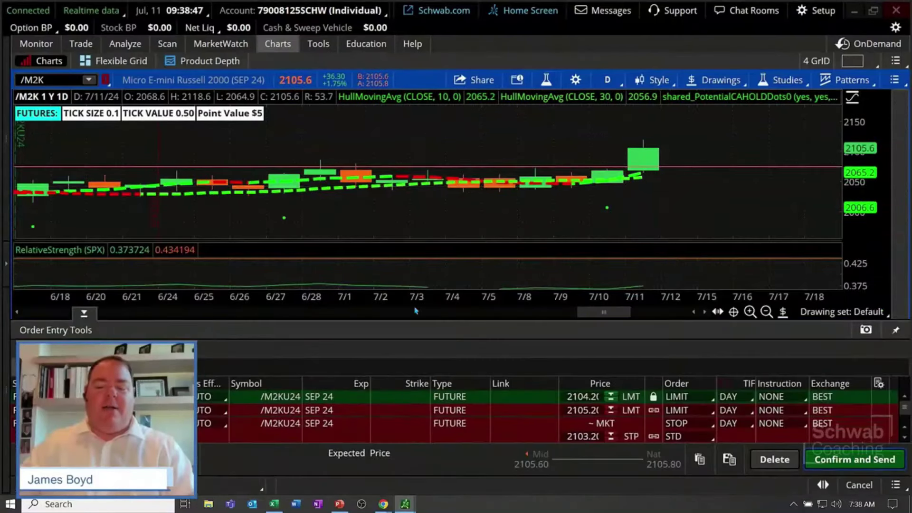
left_click(255, 331)
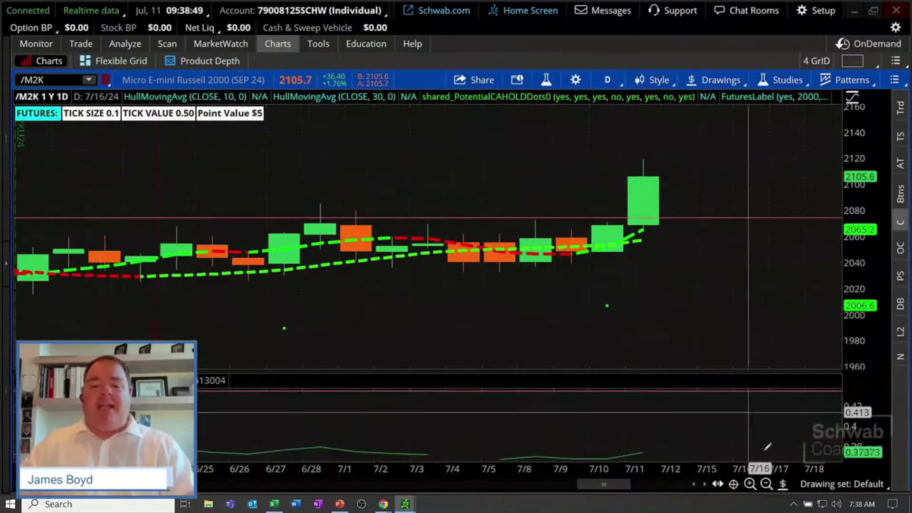
Draw a horizontal price level at about 2168.5 from the April 1 high on the /M2K daily chart
left_click(765, 484)
left_click(766, 484)
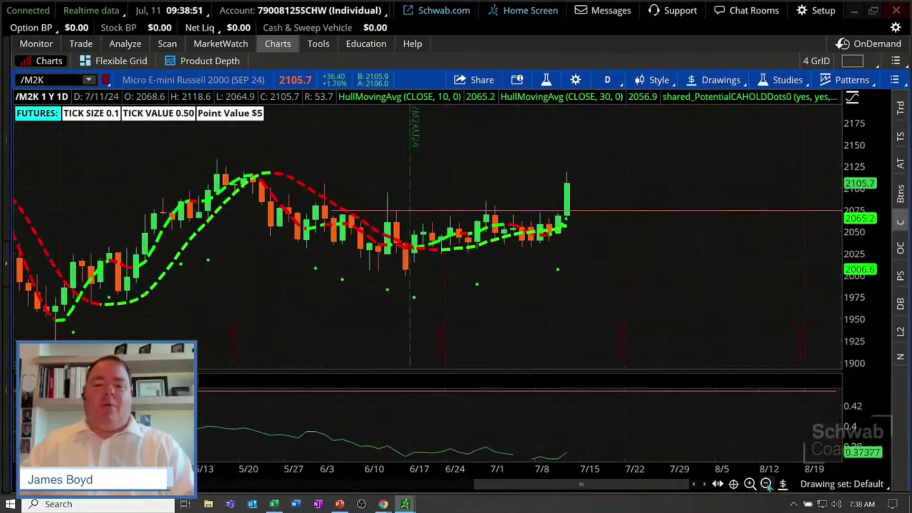
left_click(765, 484)
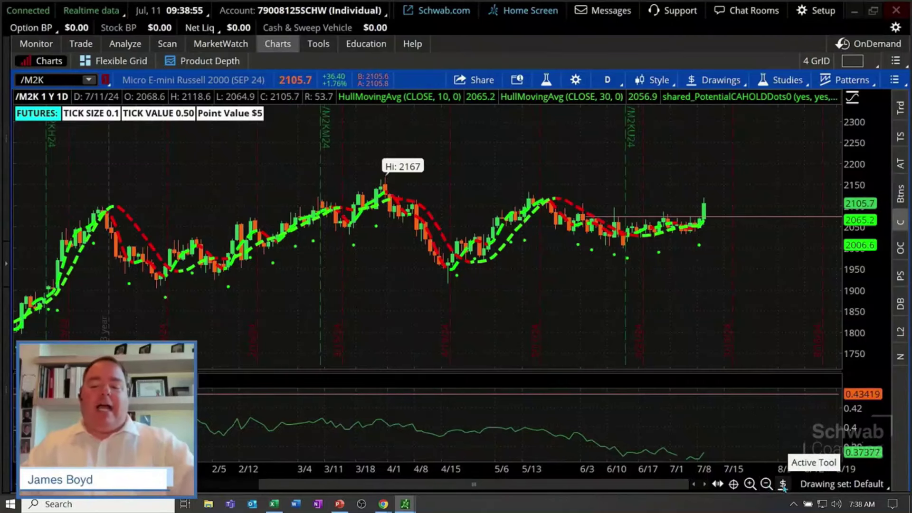
left_click(782, 485)
left_click(826, 187)
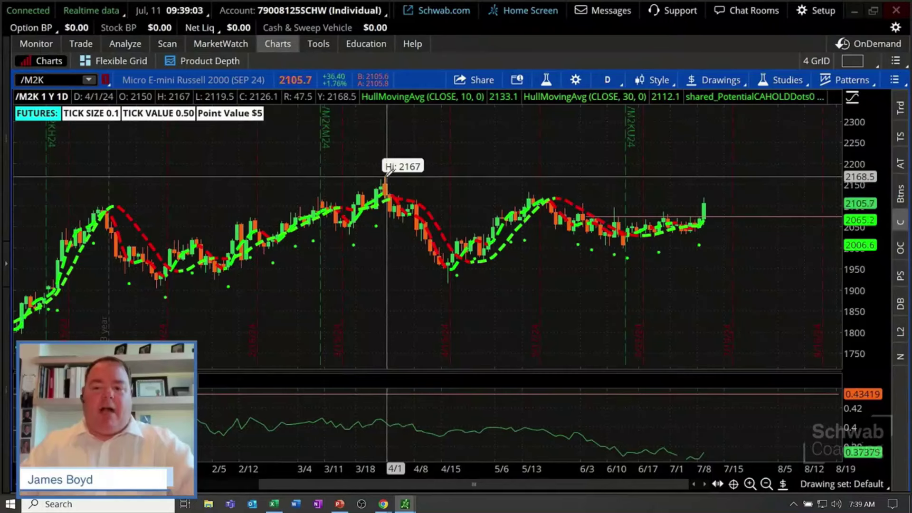
left_click(387, 176)
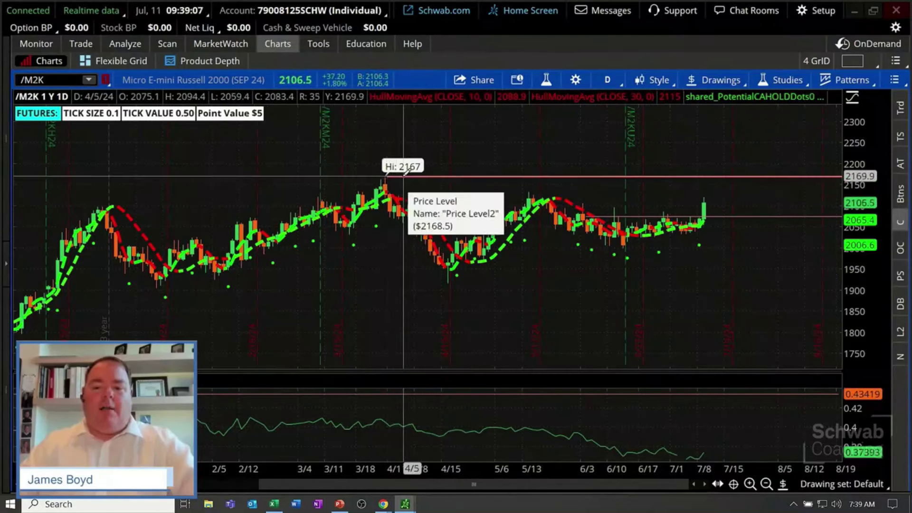
Format the price level at the April high as a dashed line of width 5 with its price shown on the right
right_click(406, 173)
left_click(430, 181)
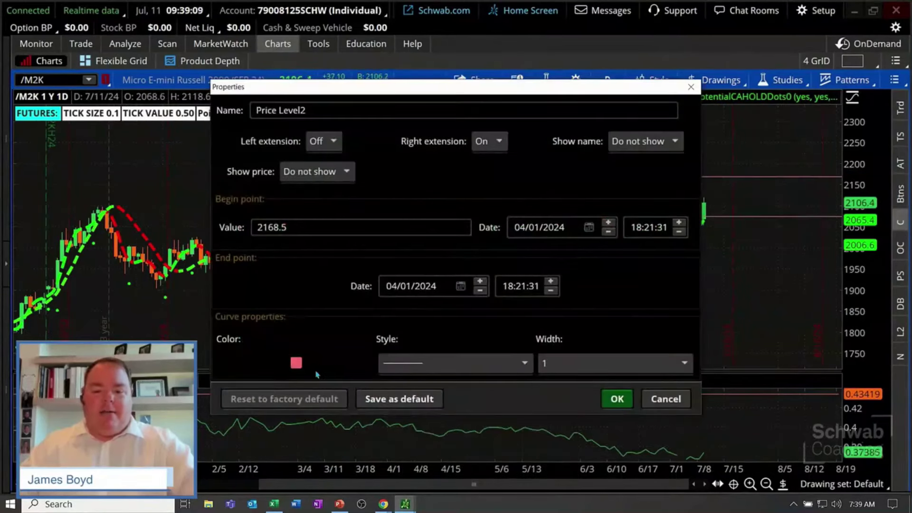
left_click(297, 364)
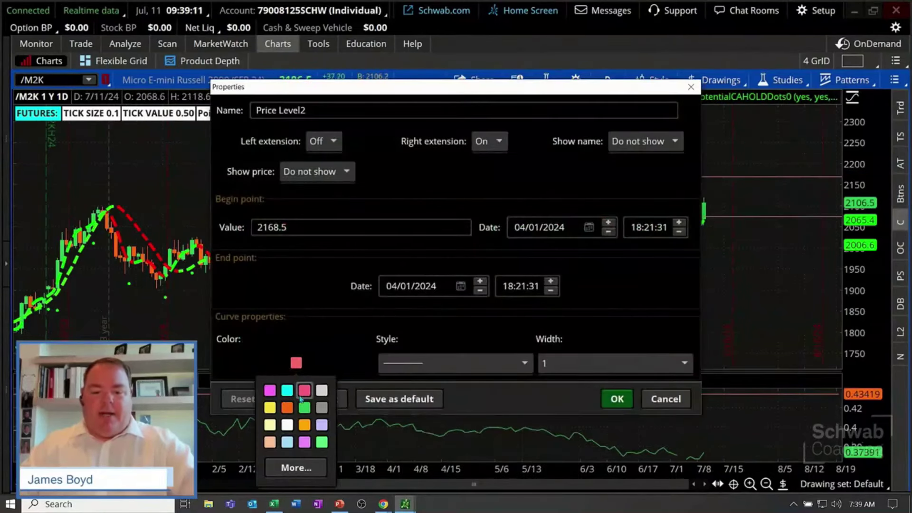
left_click(451, 363)
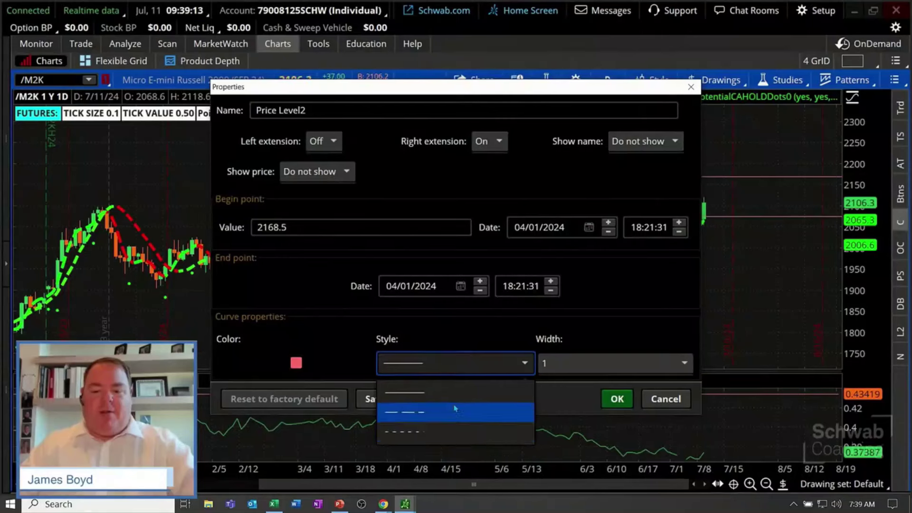
left_click(455, 412)
left_click(593, 363)
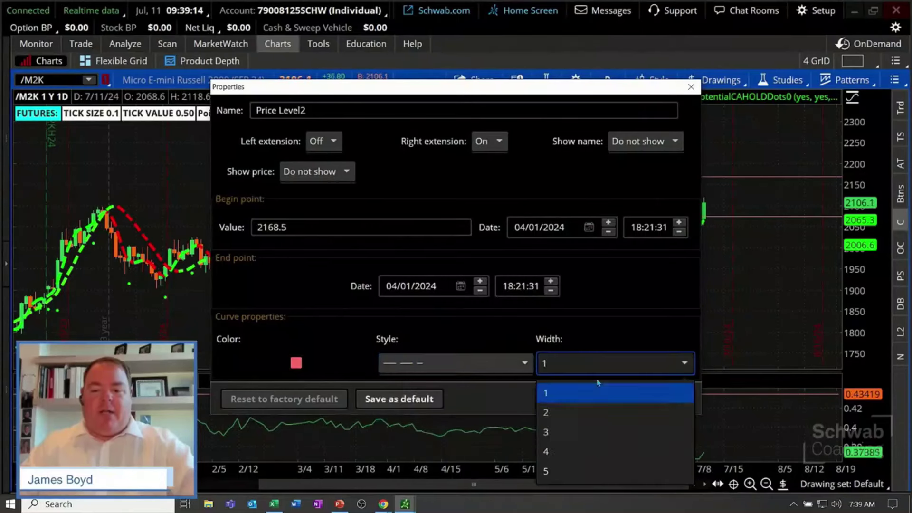
left_click(594, 470)
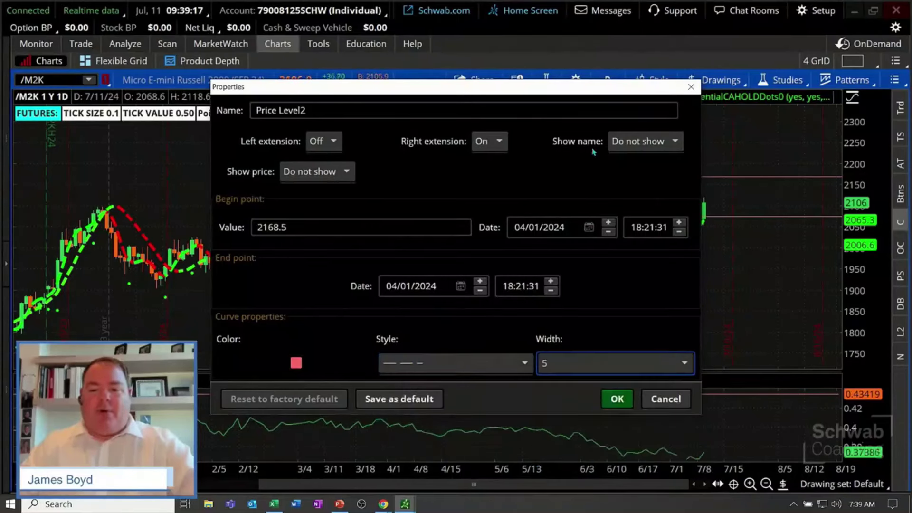
left_click(302, 175)
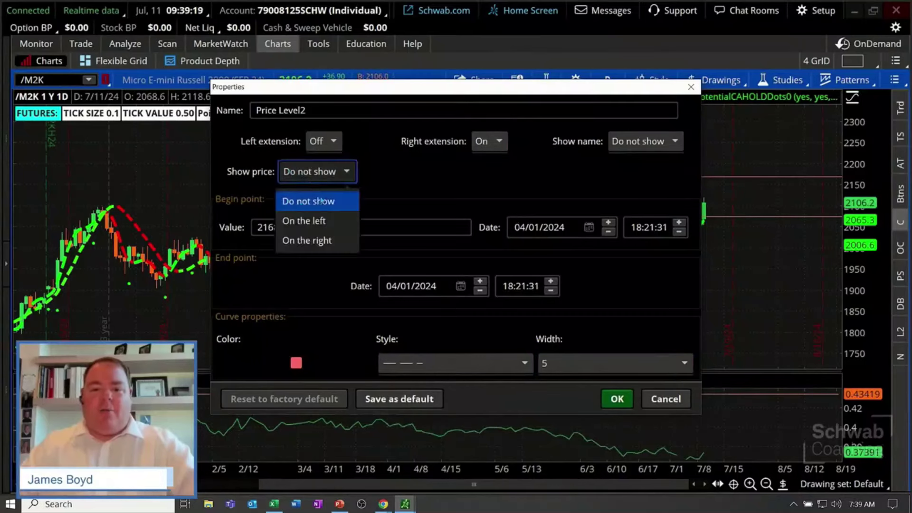
left_click(329, 243)
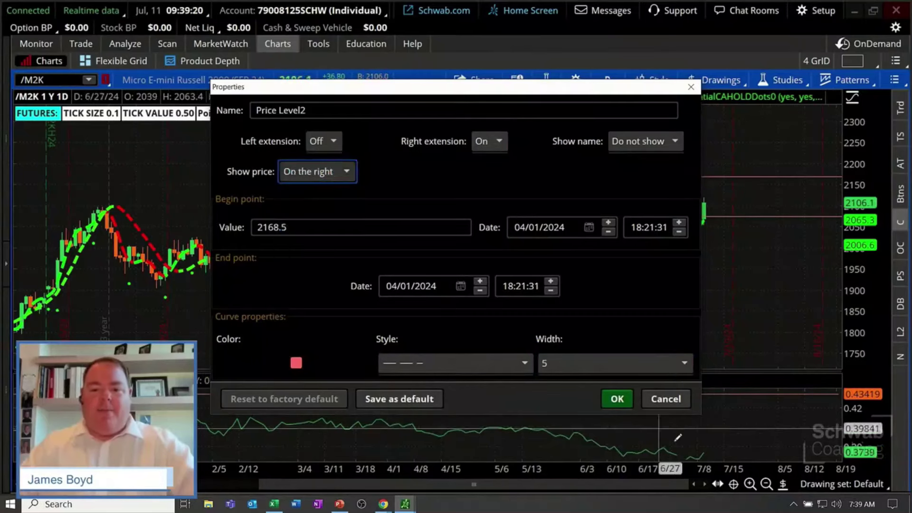
left_click(618, 399)
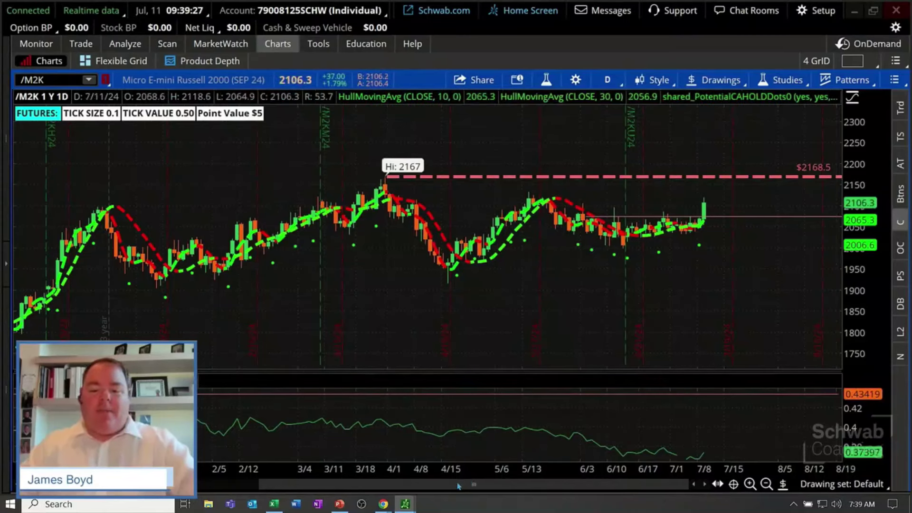
Switch to the Paper@thinkorswim window, load the /M2K chart, and collapse the watchlist sidebar
mouse_move(406, 503)
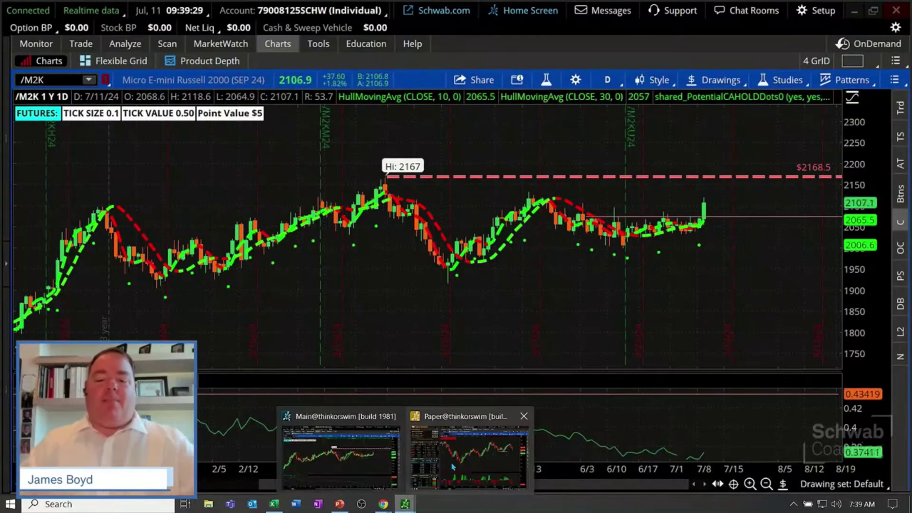
left_click(452, 467)
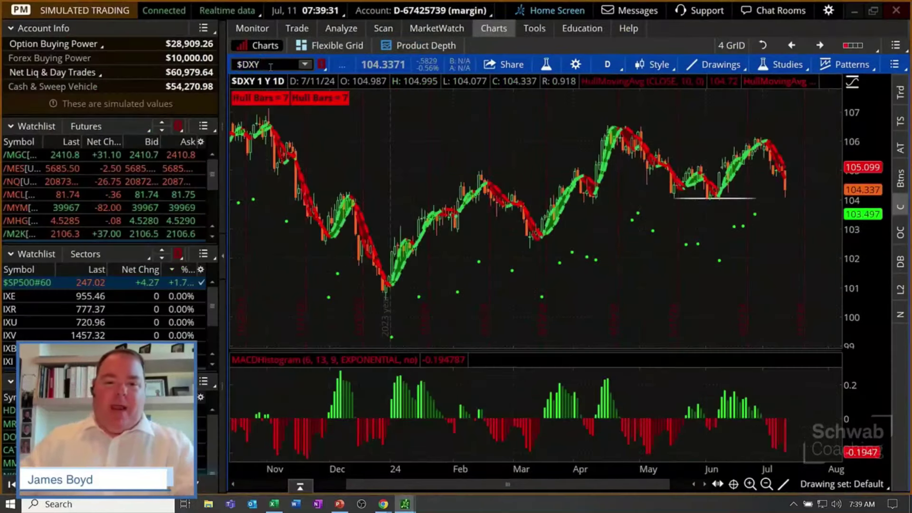
left_click(270, 65)
type("/2")
key("BackSpace")
type("M2K")
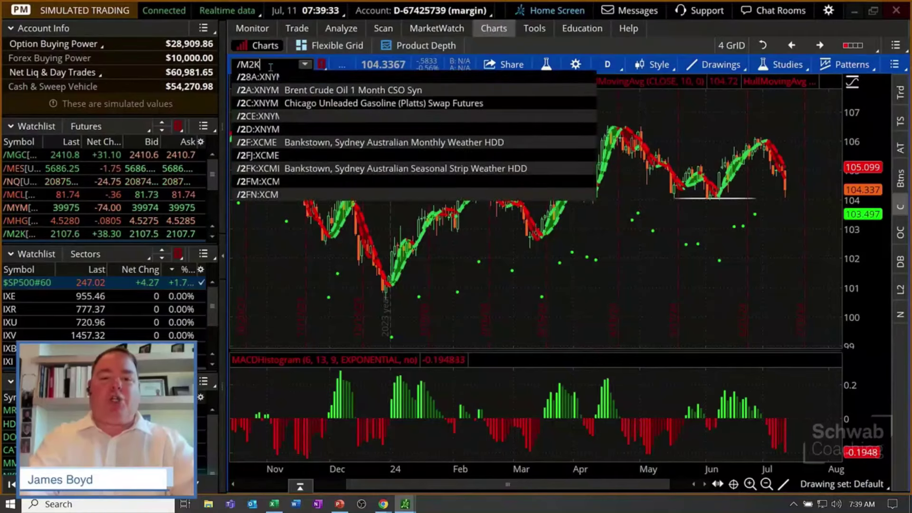
key("Return")
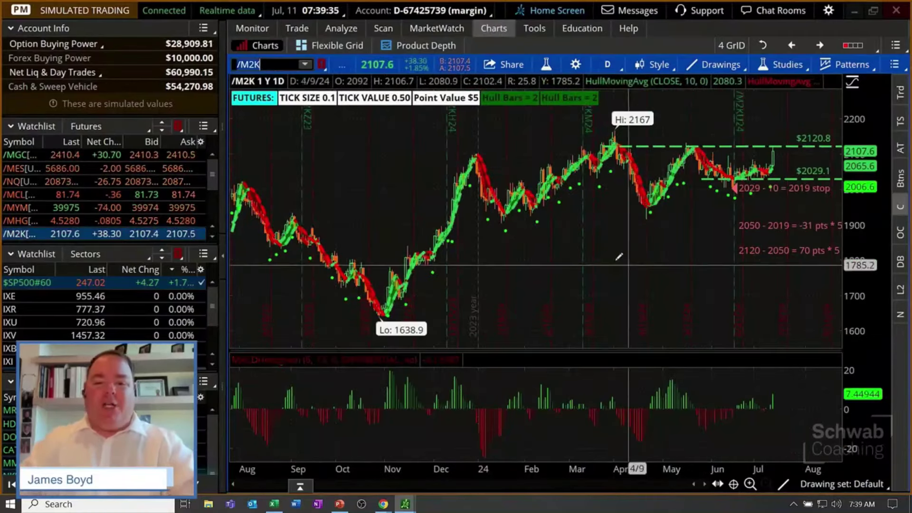
left_click(222, 258)
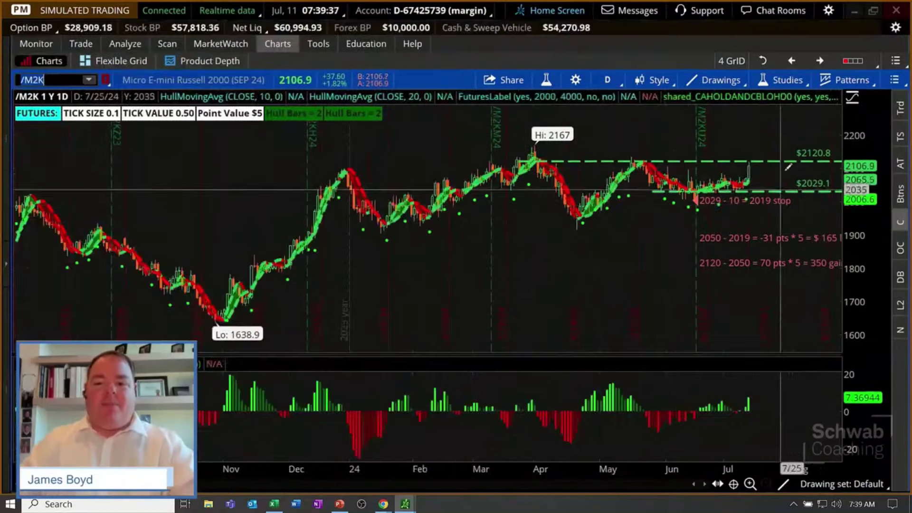
Create a custom /M2K buy order with an OCO bracket from the 7/11 candle, setting its sell limit to 2168 and GTC
right_click(755, 178)
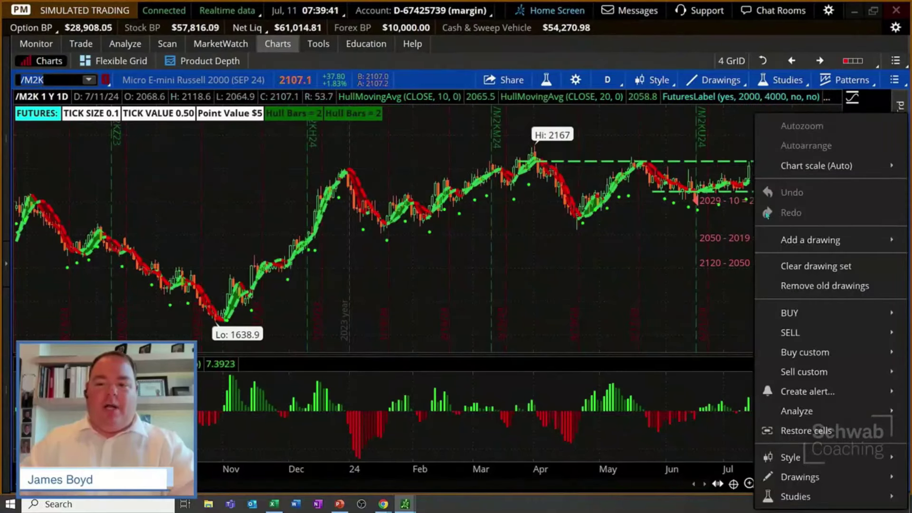
mouse_move(764, 357)
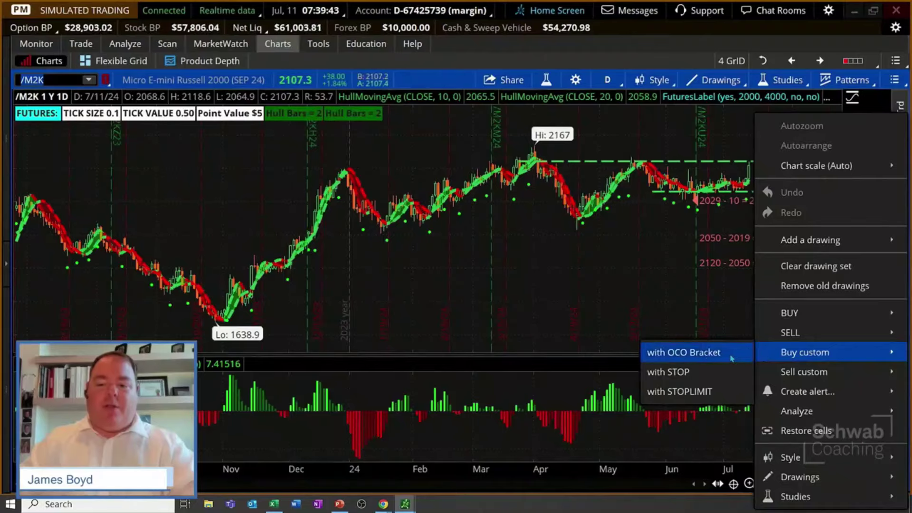
left_click(657, 353)
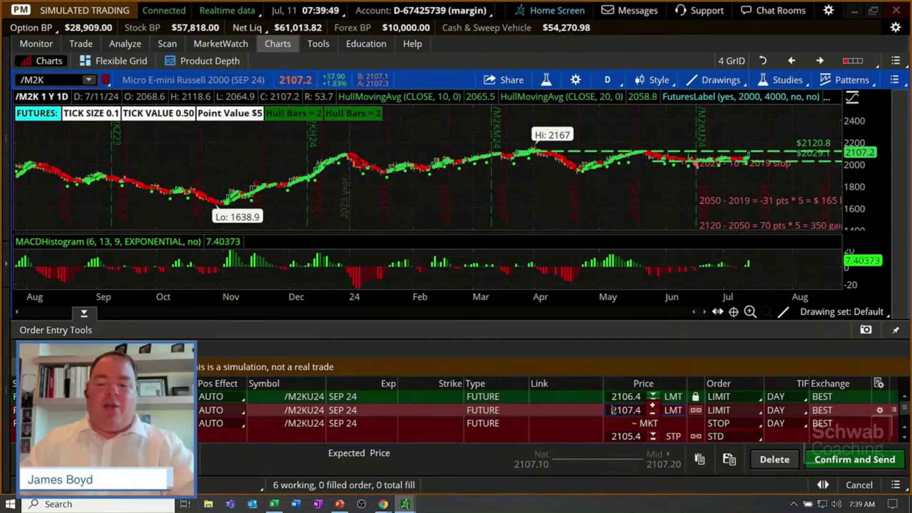
left_click(613, 410)
type("2168")
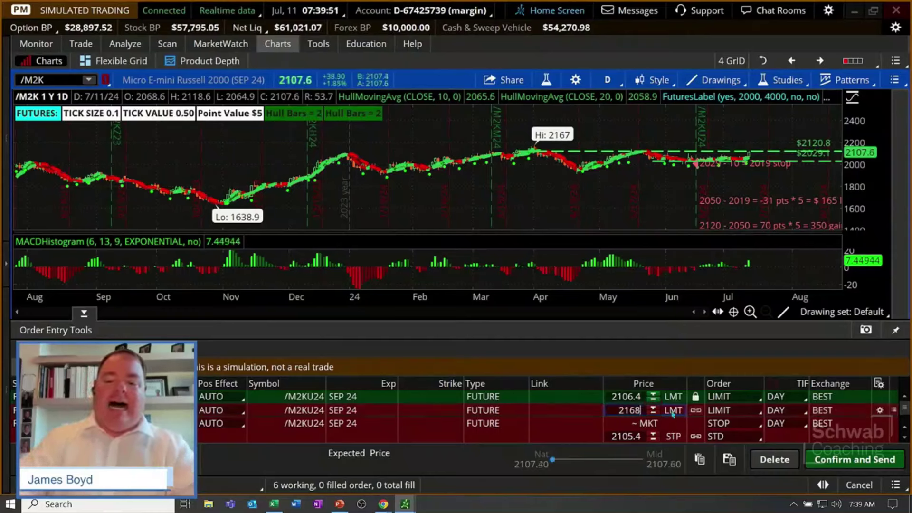
key("Return")
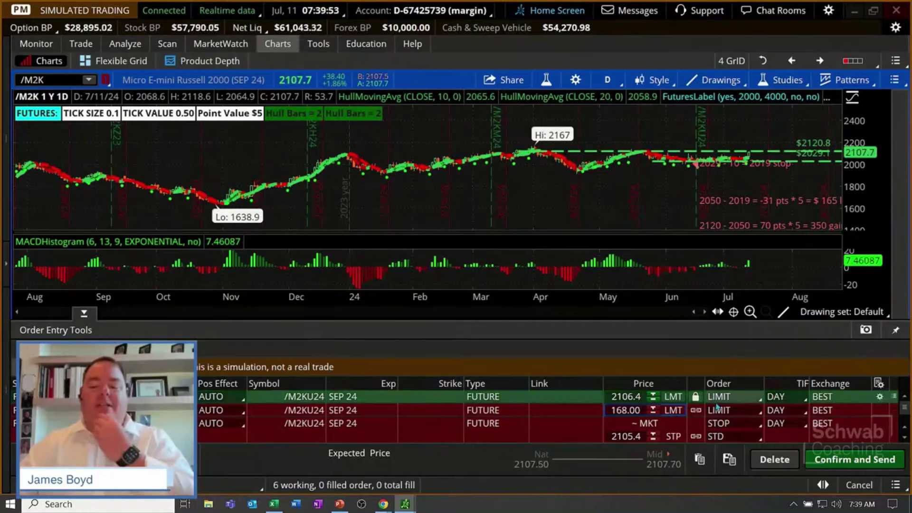
left_click(783, 410)
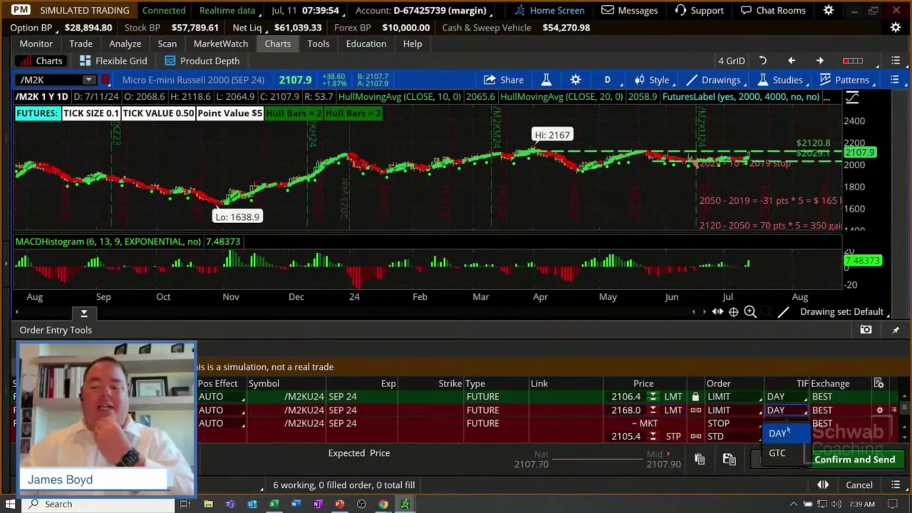
left_click(782, 454)
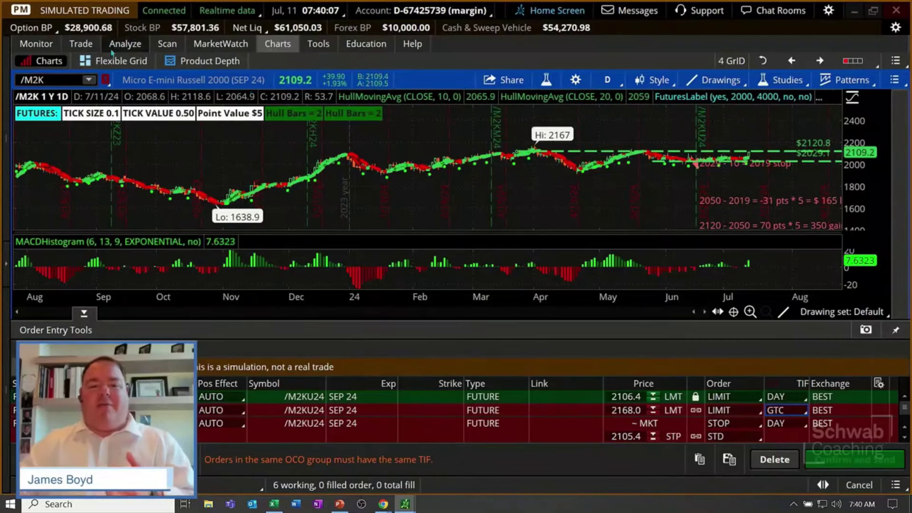
Check the /M2K futures contract expirations, and widen the Price column of the order entry back on the chart page
left_click(89, 45)
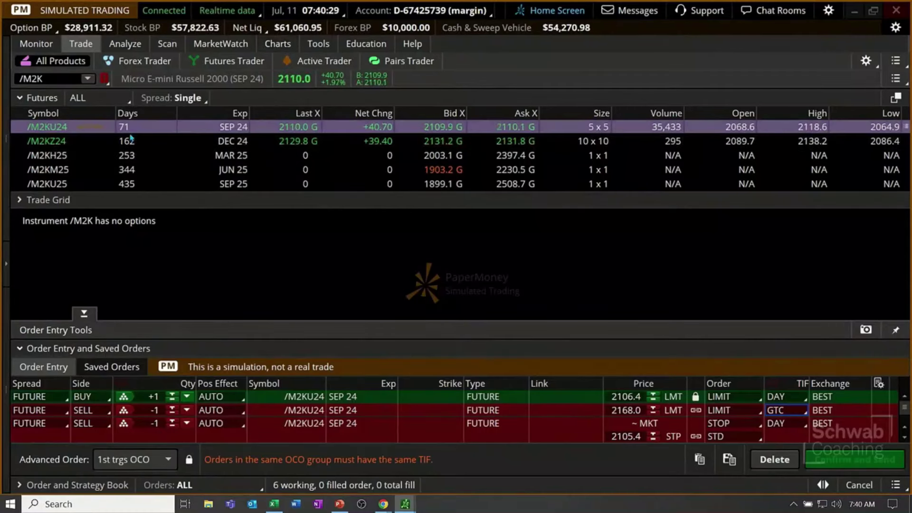
left_click(273, 46)
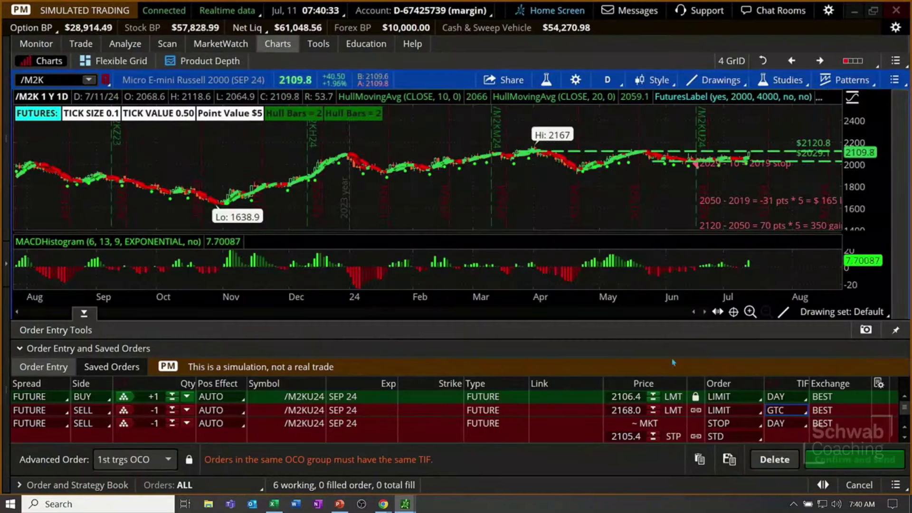
left_click_drag(602, 380, 554, 383)
left_click(569, 411)
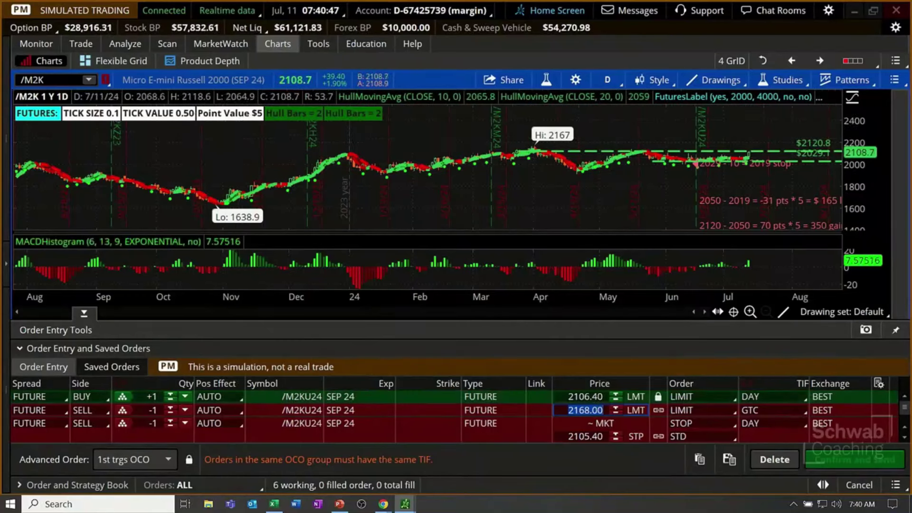
key("Return")
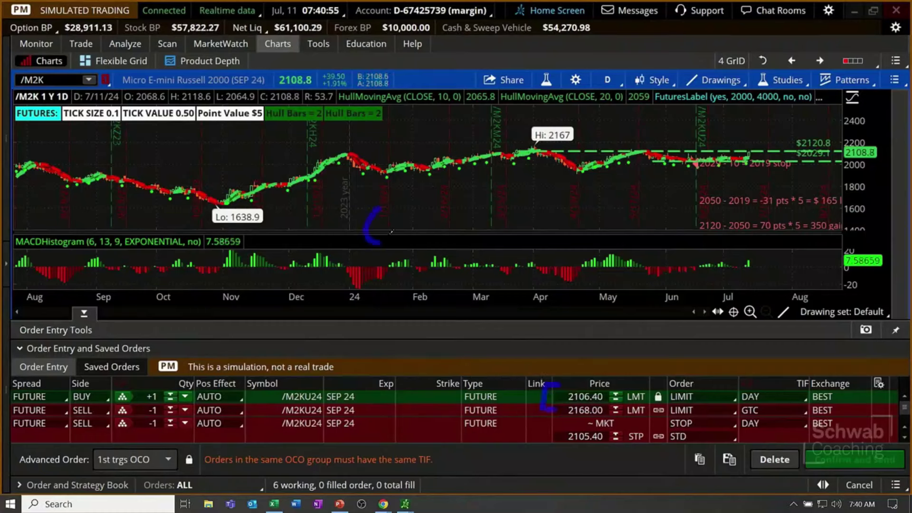
Handwrite the target gain calculation 62 x 5 = $310 over the chart, mark the entry and target prices, and clear the annotations
left_click_drag(412, 231, 434, 241)
mouse_move(483, 214)
left_mouse_down()
mouse_move(459, 243)
mouse_move(515, 243)
left_mouse_up()
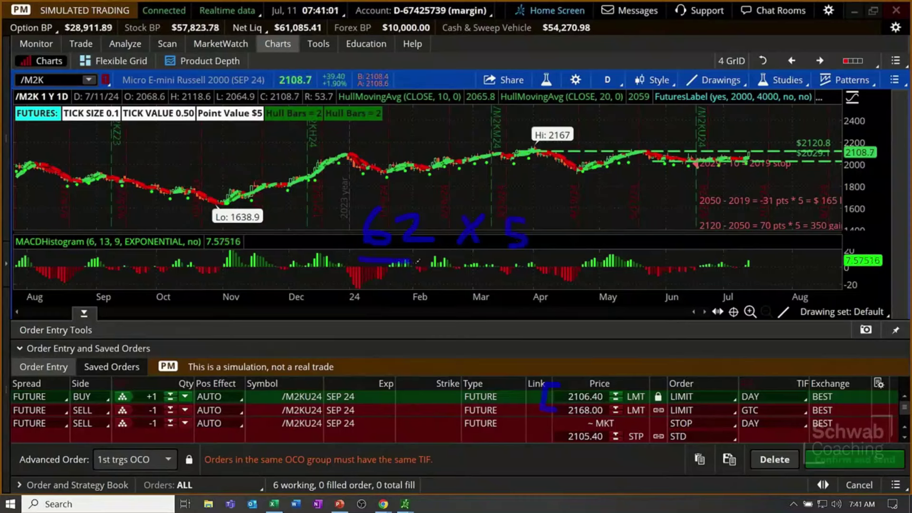
left_click_drag(519, 393, 525, 408)
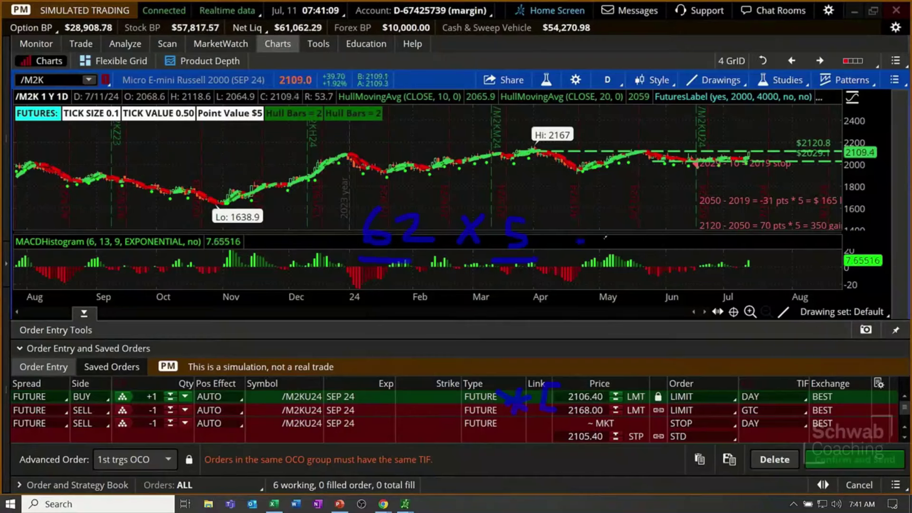
left_click_drag(578, 241, 603, 240)
left_click_drag(666, 215, 647, 242)
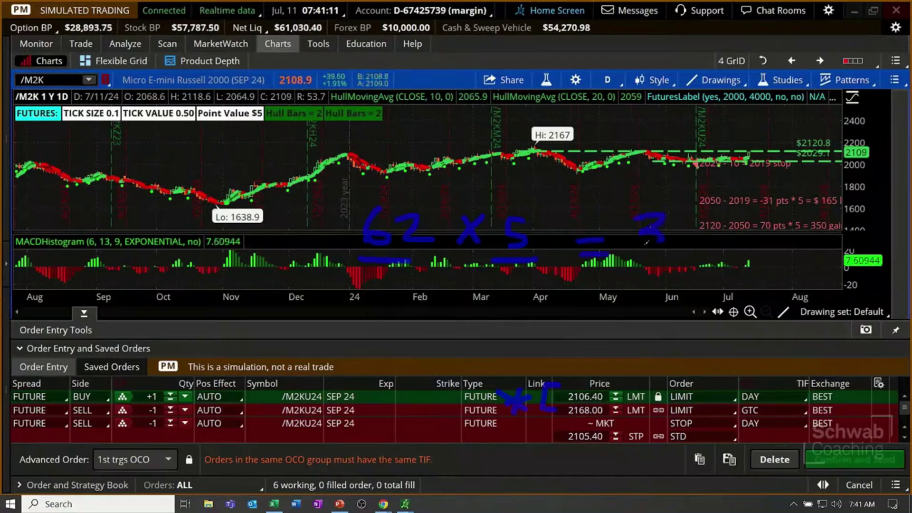
mouse_move(680, 216)
left_mouse_down()
mouse_move(673, 246)
mouse_move(703, 214)
left_mouse_up()
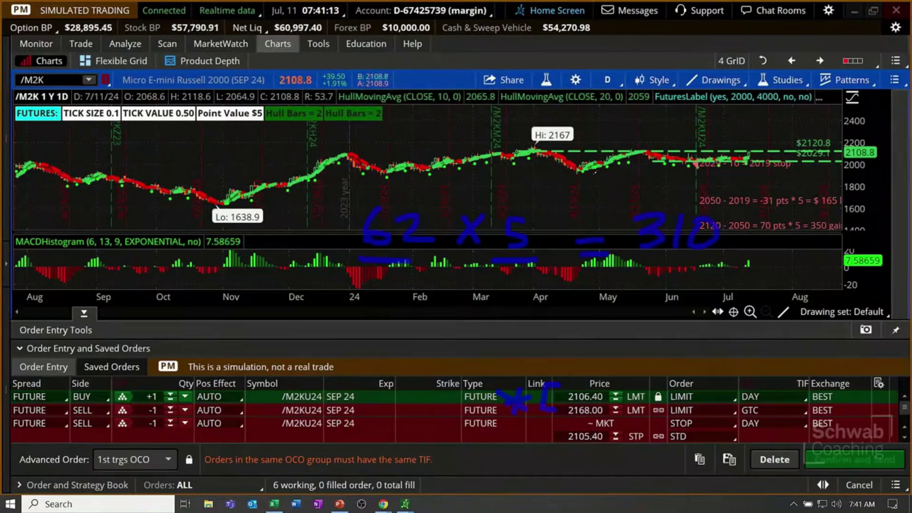
left_click_drag(622, 186, 598, 202)
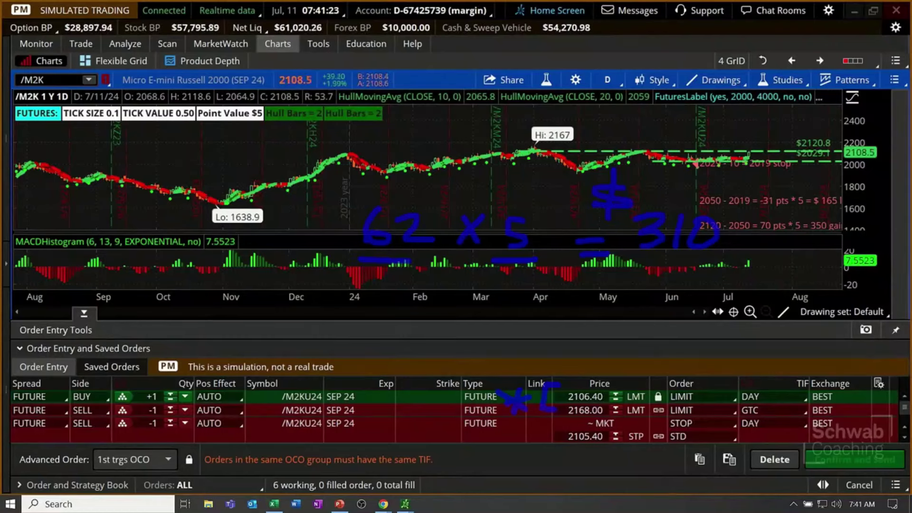
key("Escape")
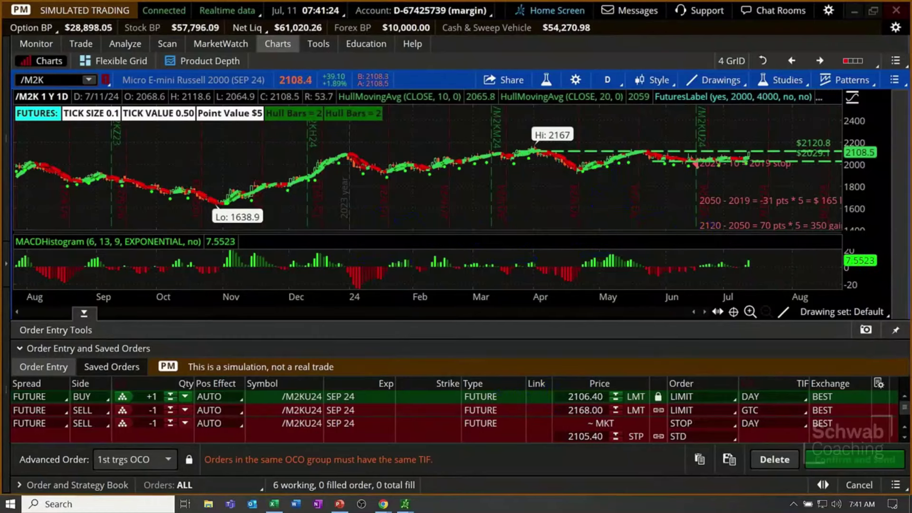
Collapse the order entry and enlarge the /M2K chart to the candles from late March to July
left_click(84, 313)
left_click_drag(535, 213, 829, 214)
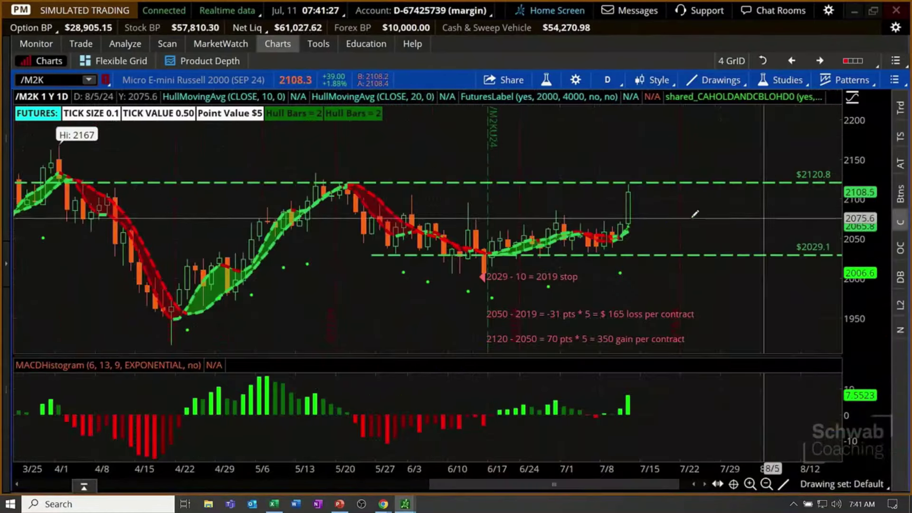
Remove the stop and gain calculation note from the chart, and set the order's sell stop to 2047 with GTC
right_click(632, 339)
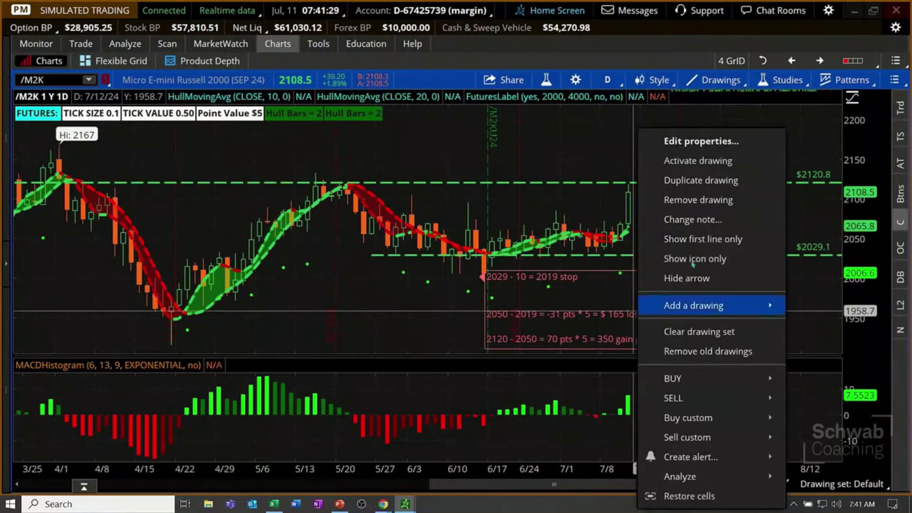
left_click(707, 207)
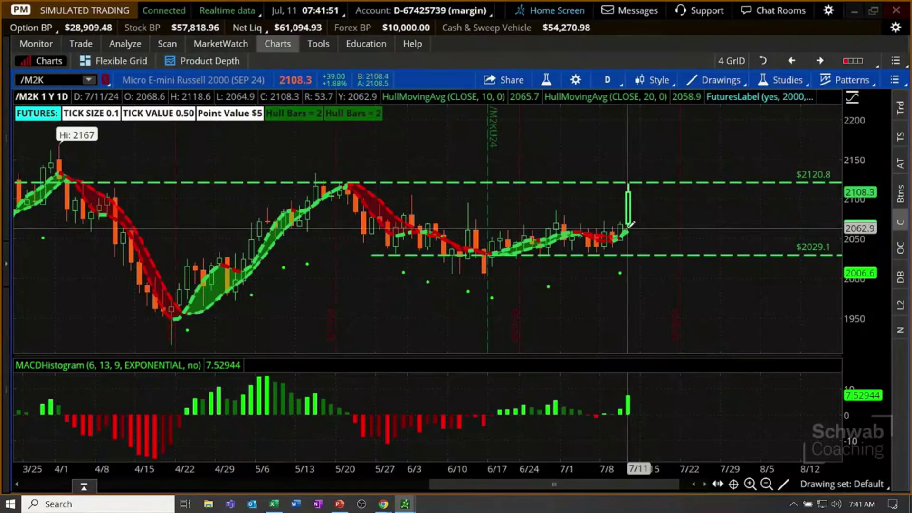
left_click(84, 487)
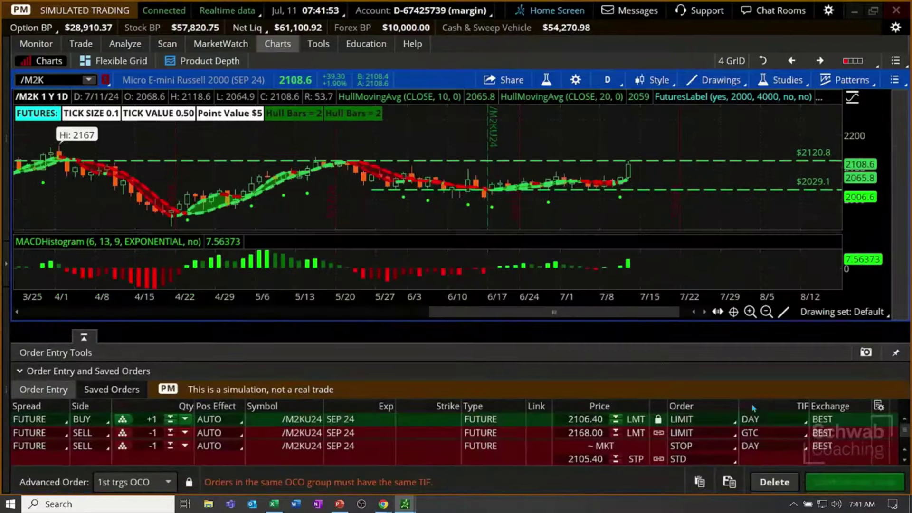
left_click(634, 440)
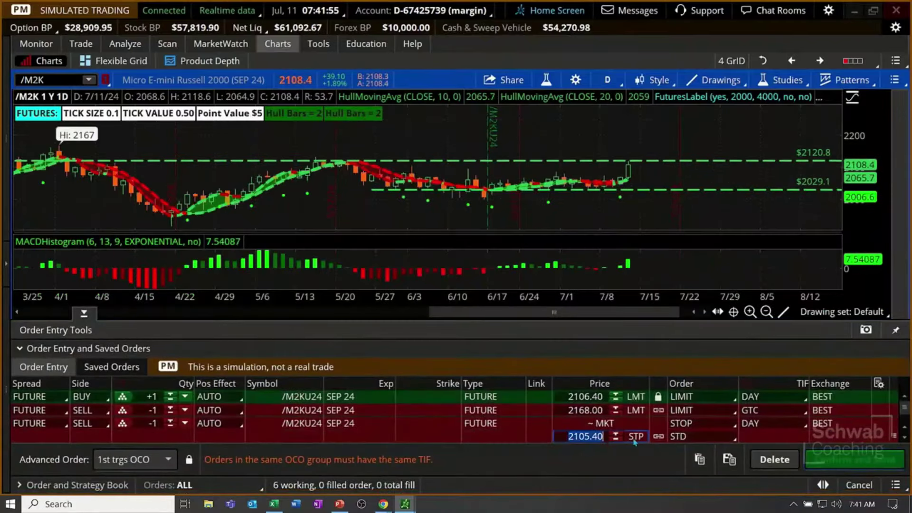
type("2")
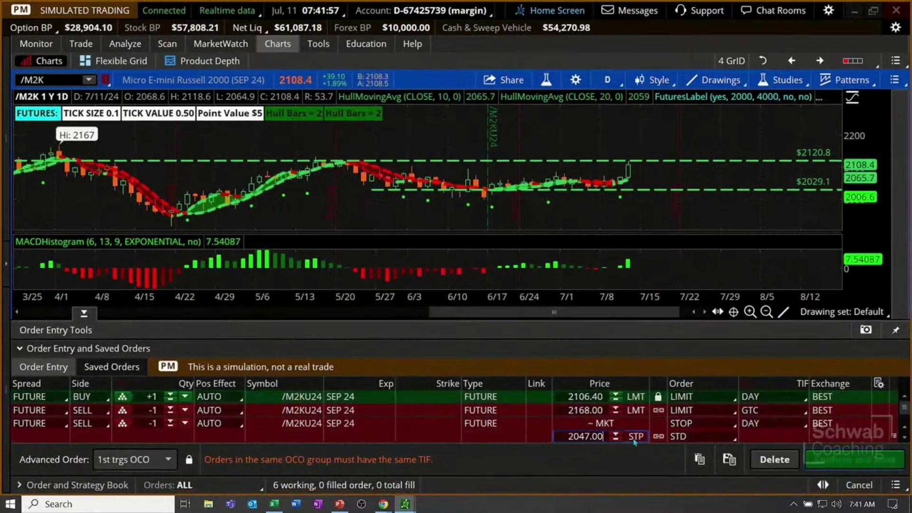
left_click(779, 436)
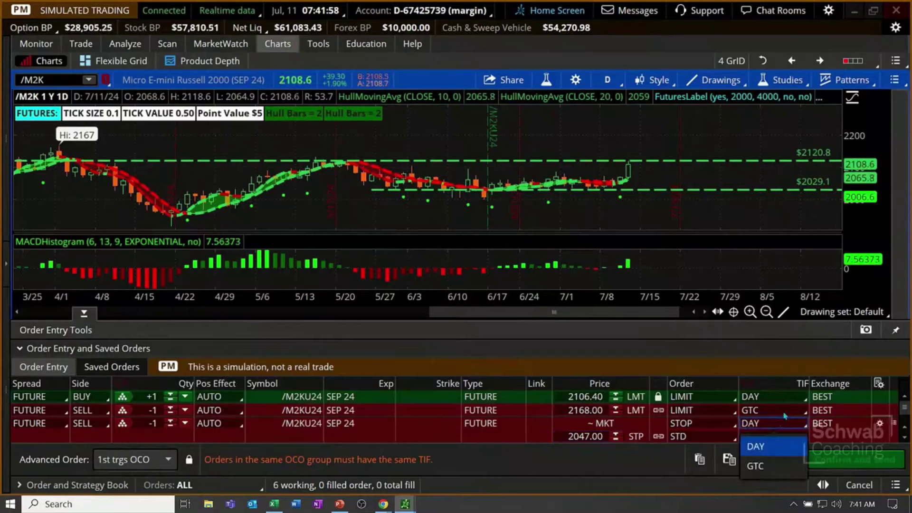
left_click(777, 465)
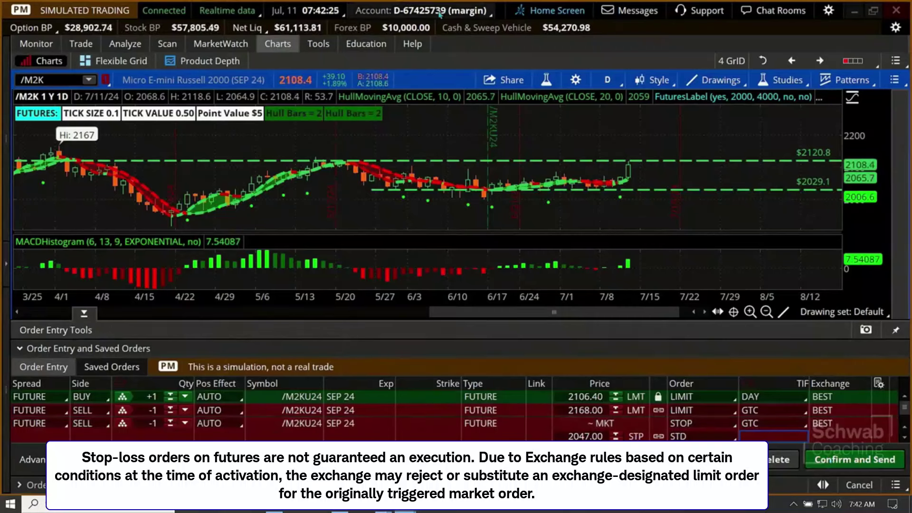
Send the bracketed /M2K buy order after reviewing its confirmation, and enlarge the price pane above the MACD histogram
left_click(853, 460)
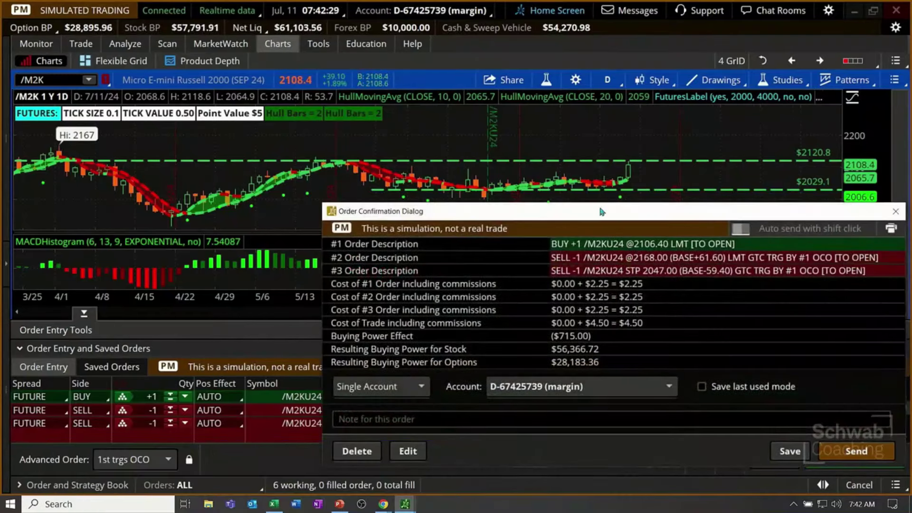
left_click_drag(599, 214, 464, 124)
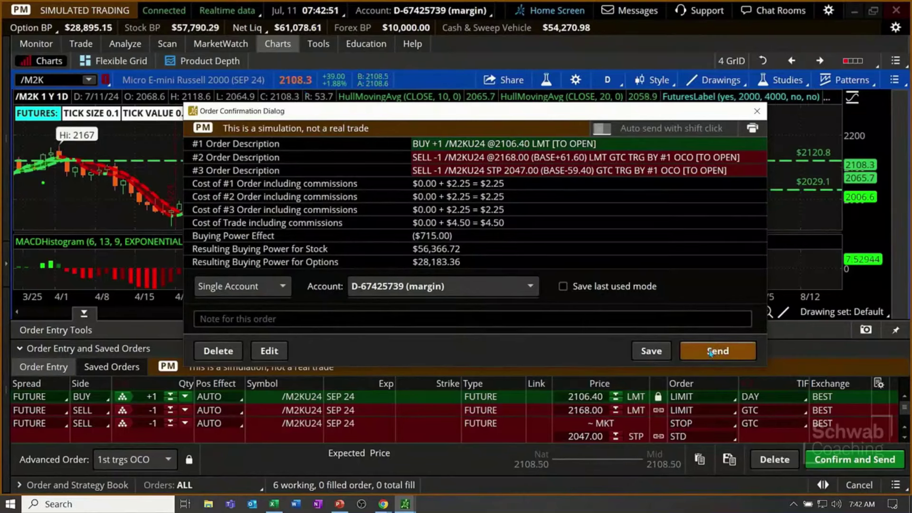
left_click(710, 352)
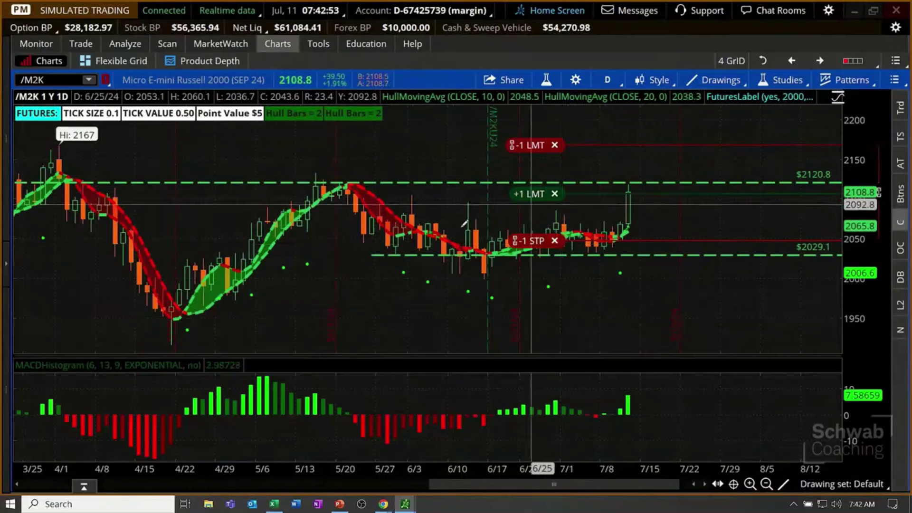
left_click_drag(414, 366, 414, 422)
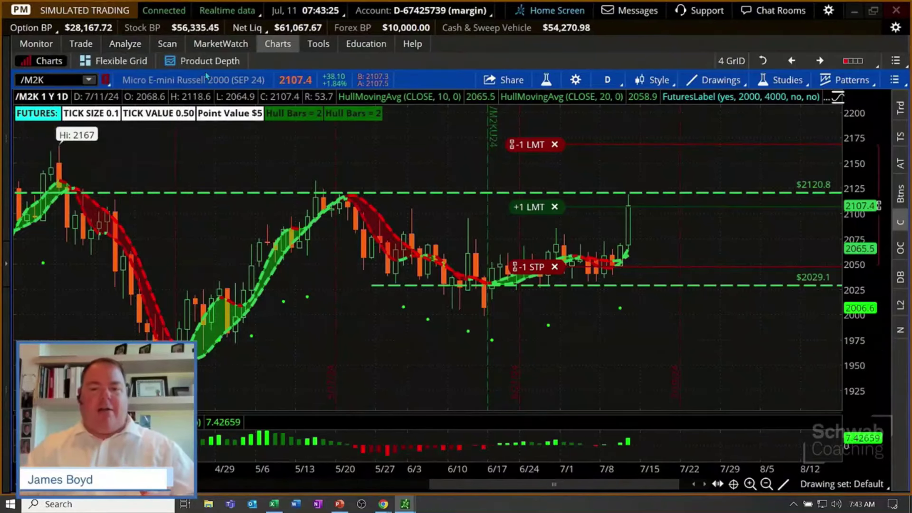
Switch to the live Main@thinkorswim window and check the index and sector watchlists beside the /M2K chart
left_click(211, 49)
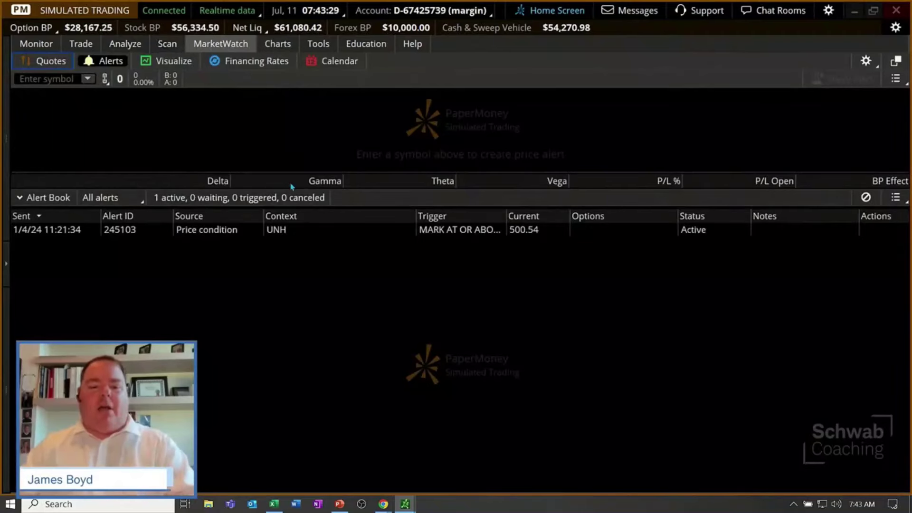
key("super+Tab")
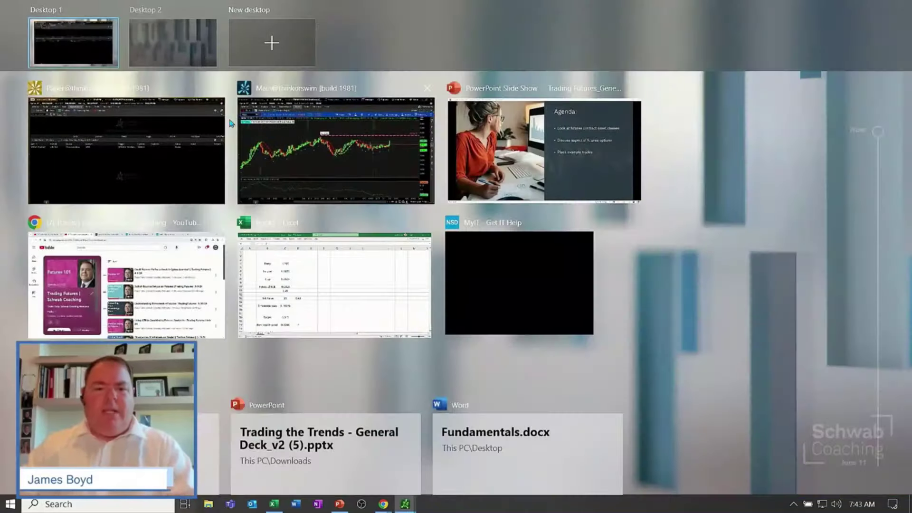
left_click(240, 117)
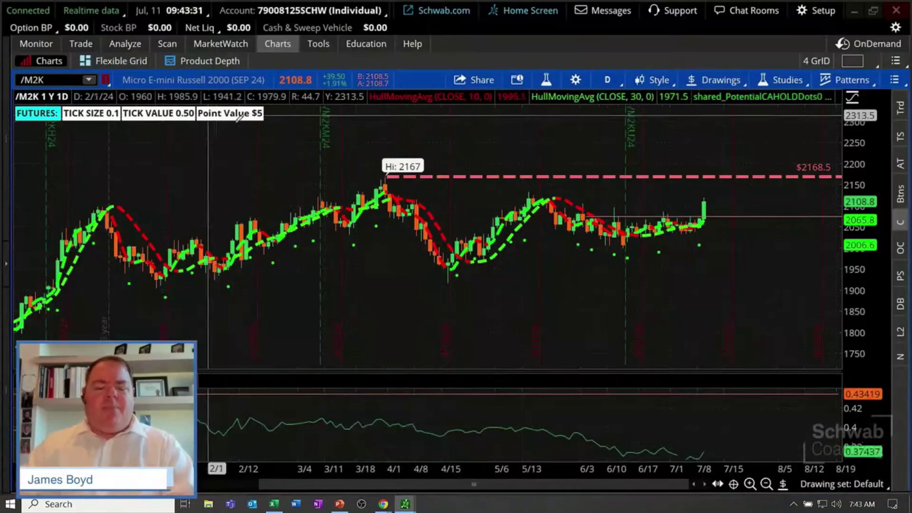
left_click(7, 279)
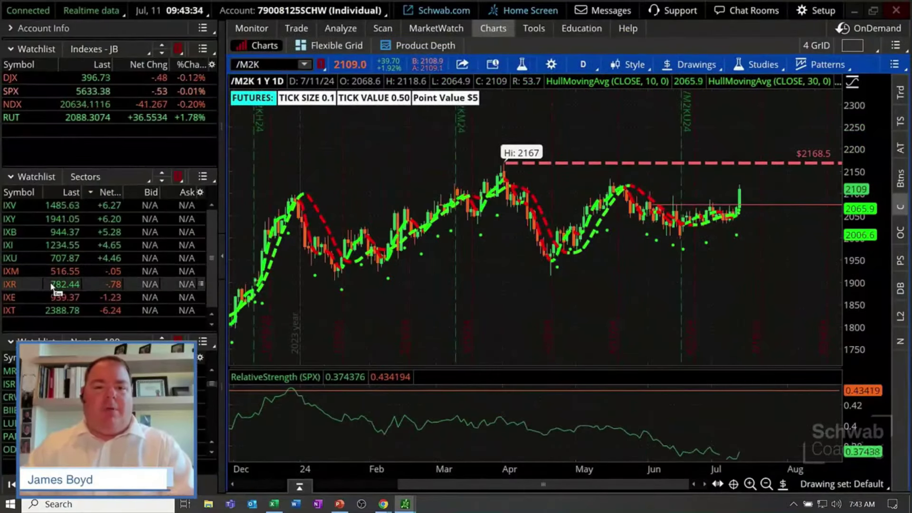
left_click(216, 259)
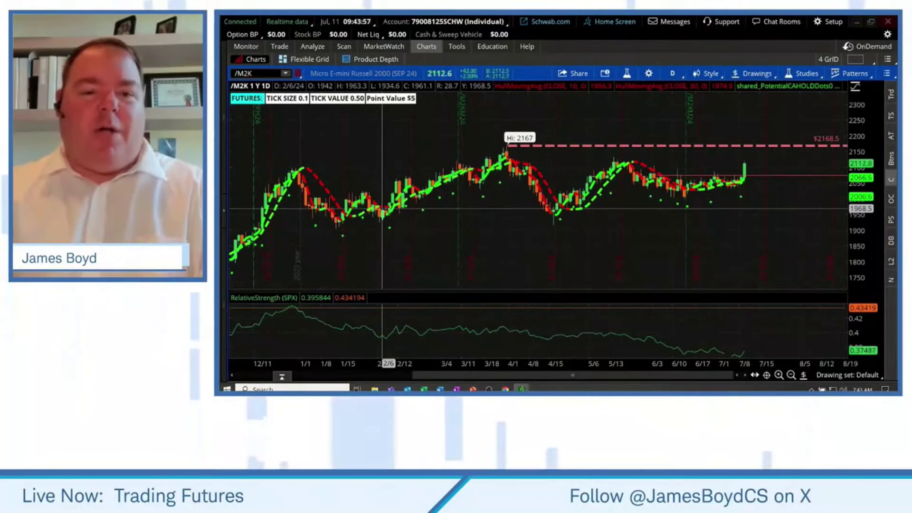
Chart the dollar index $DXY and draw a horizontal support line at about 104 from the early April low into July
left_click(265, 73)
type("$DXY")
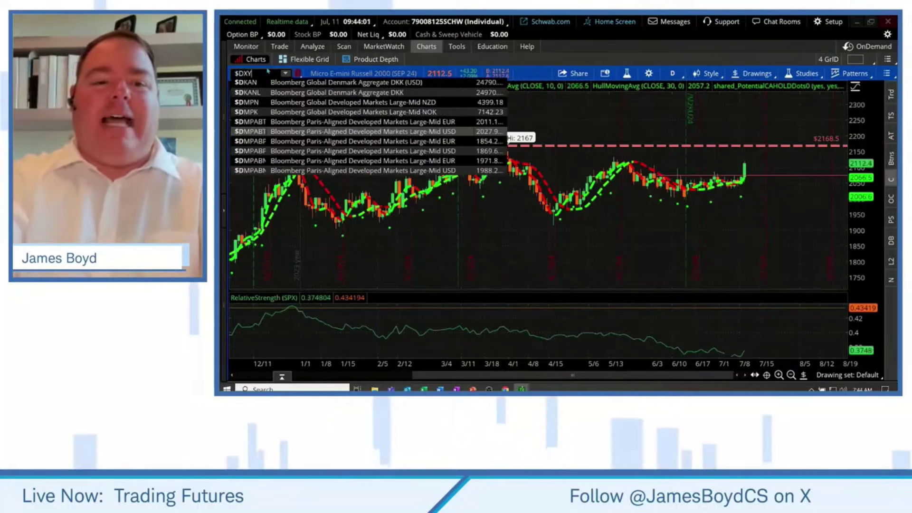
key("Return")
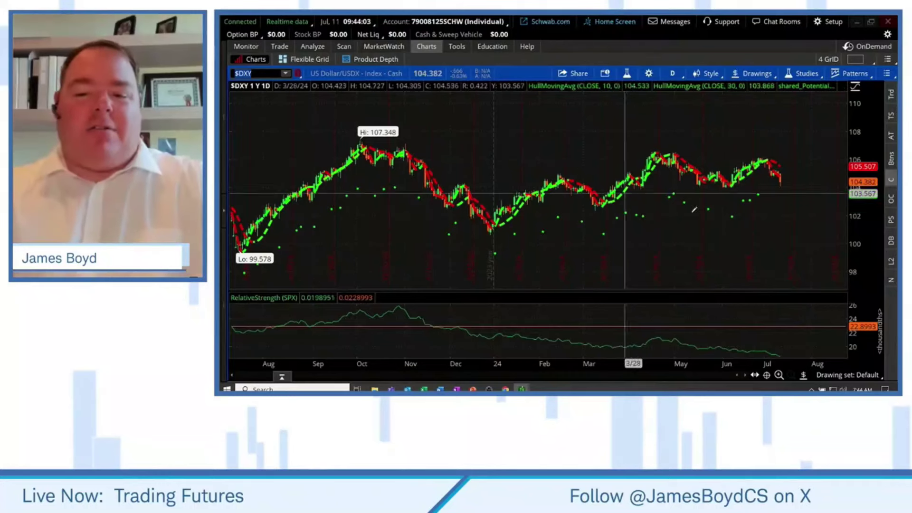
left_click_drag(781, 218, 478, 219)
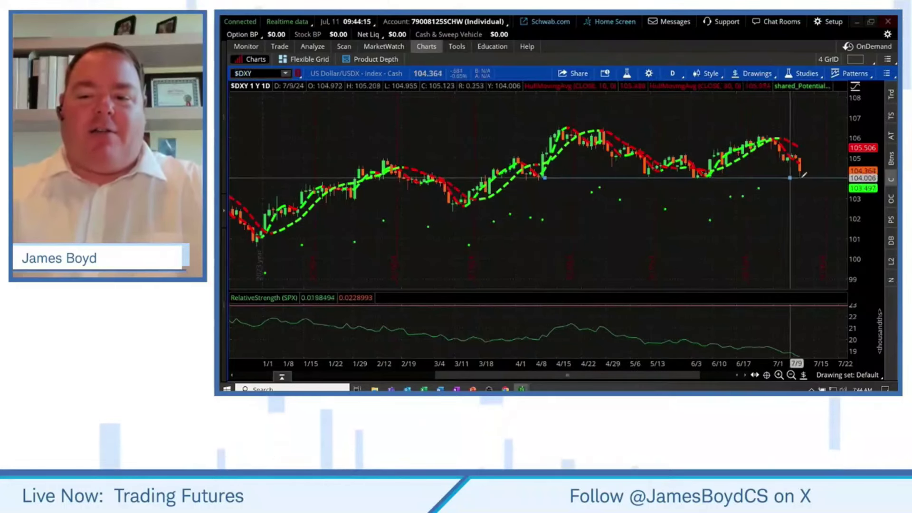
left_click(823, 176)
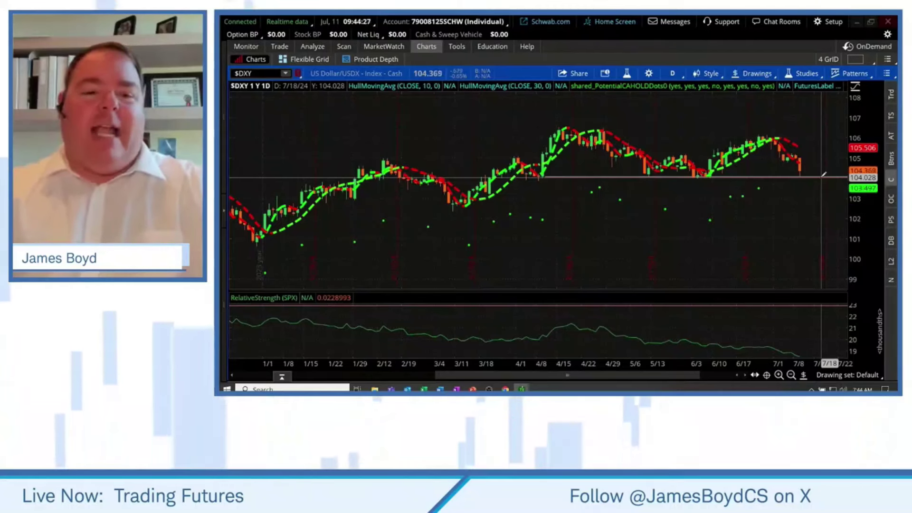
Load the Micro E-mini Dow future /MYM and enlarge its daily chart to the candles from late March to July
left_click(274, 74)
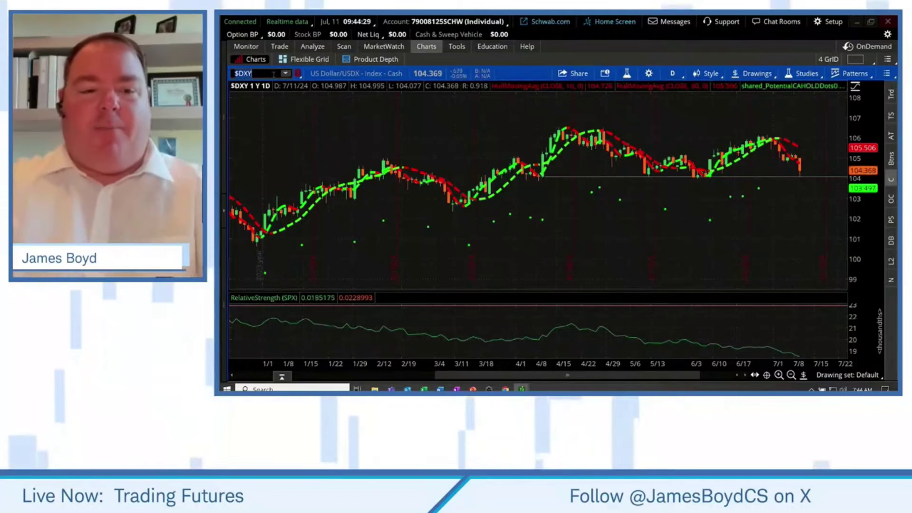
type("/M")
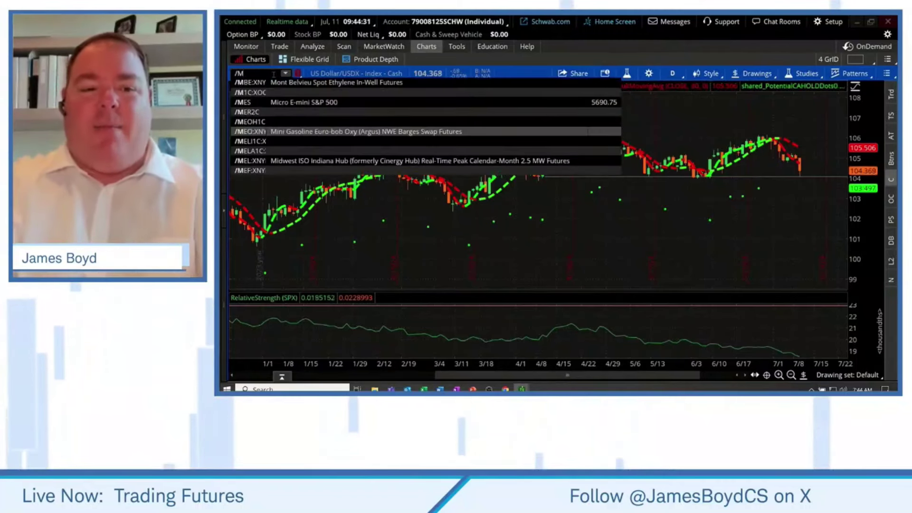
type("YM")
key("Return")
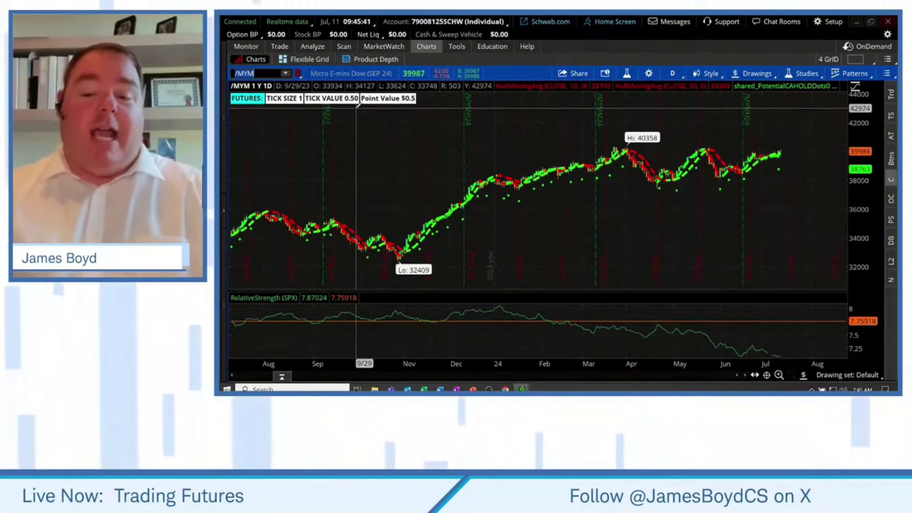
left_click_drag(660, 189, 826, 189)
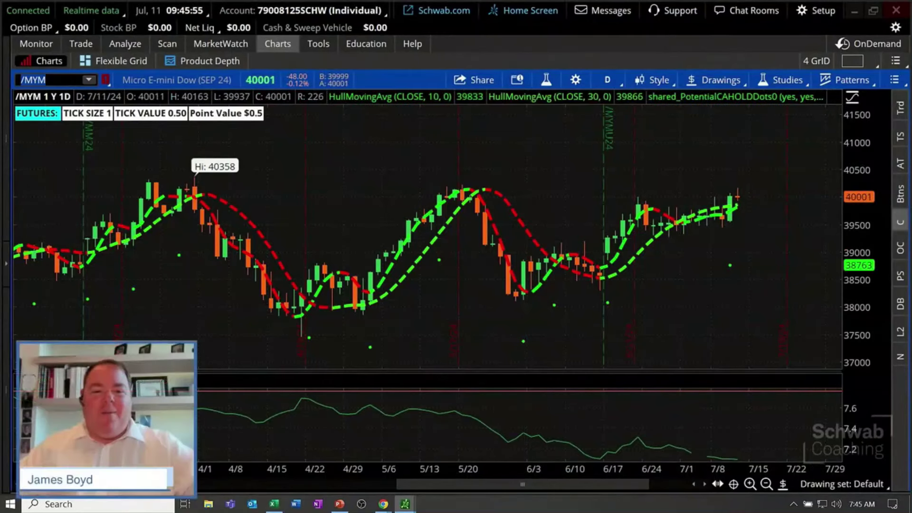
Trace the /MYM swings freehand from the early April high to July, underline the rising lows, and clear the marks
mouse_move(191, 212)
left_mouse_down()
mouse_move(235, 280)
mouse_move(361, 306)
mouse_move(454, 190)
mouse_move(521, 298)
left_mouse_up()
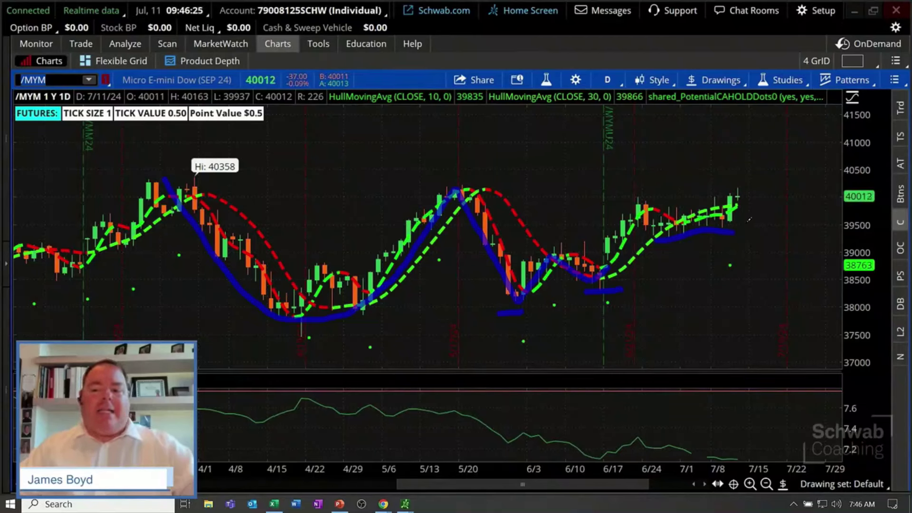
left_click_drag(743, 222, 805, 217)
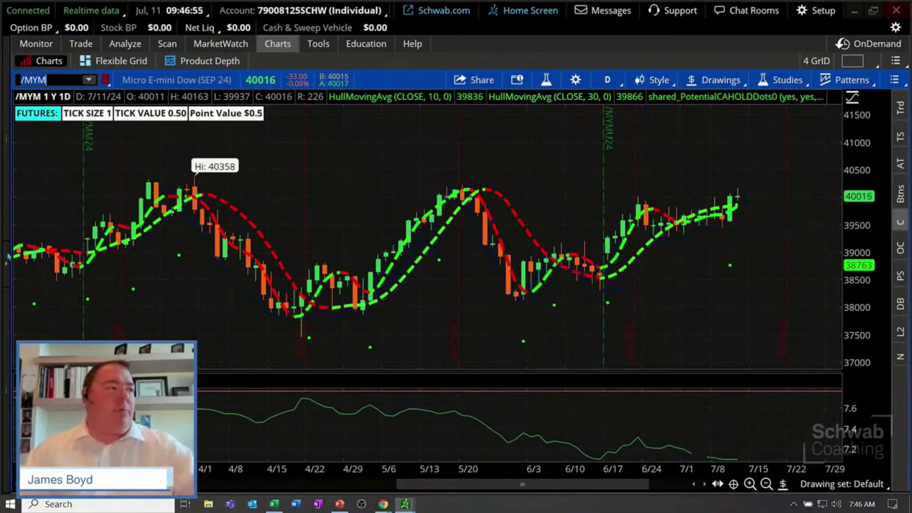
Switch the /MYM chart to three years of weekly candles, focus on October to July, and enlarge the price pane
left_click_drag(675, 239, 427, 237)
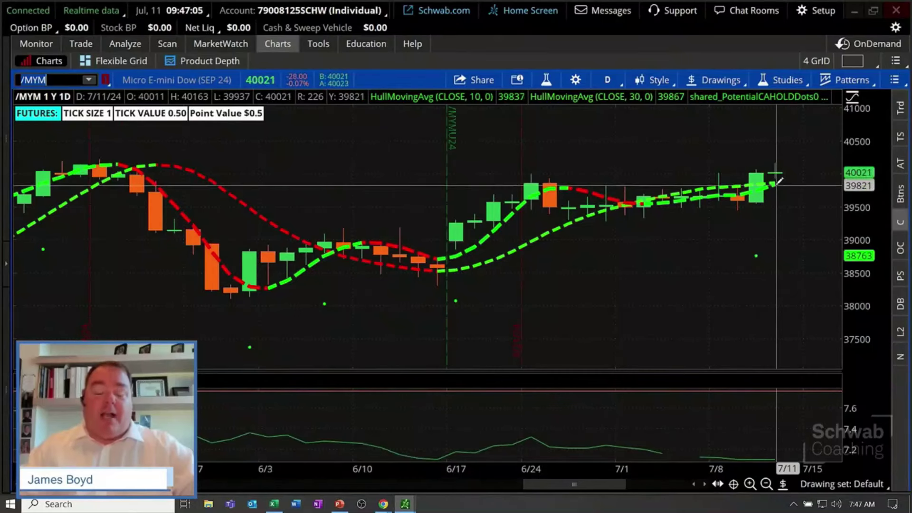
left_click(766, 484)
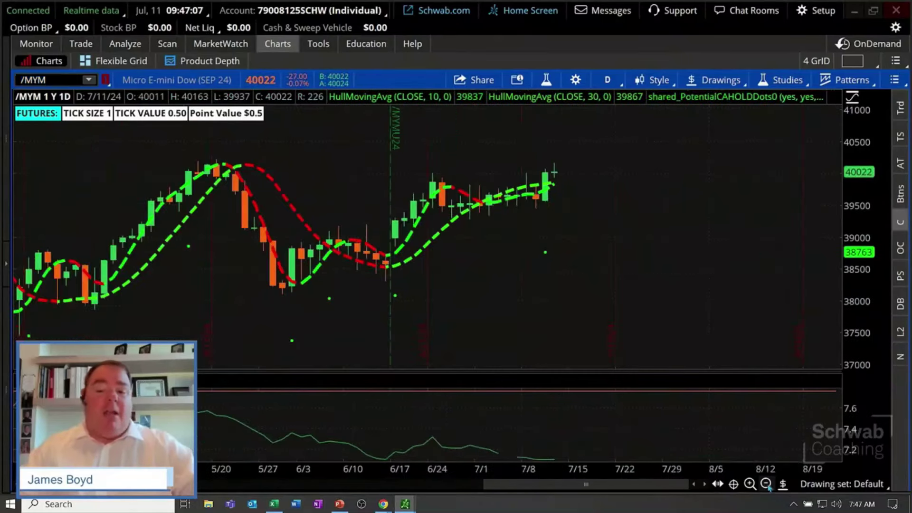
left_click(766, 484)
scroll(389, 242, "up", 1)
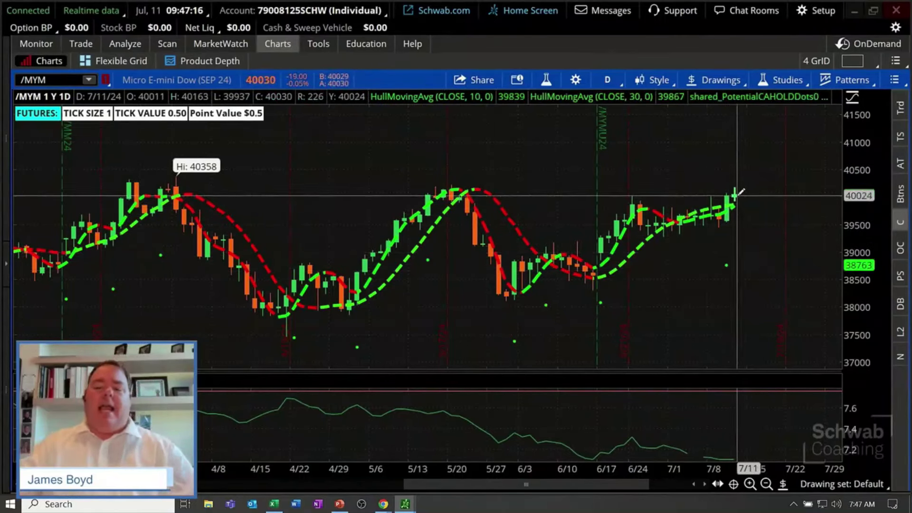
left_click(607, 80)
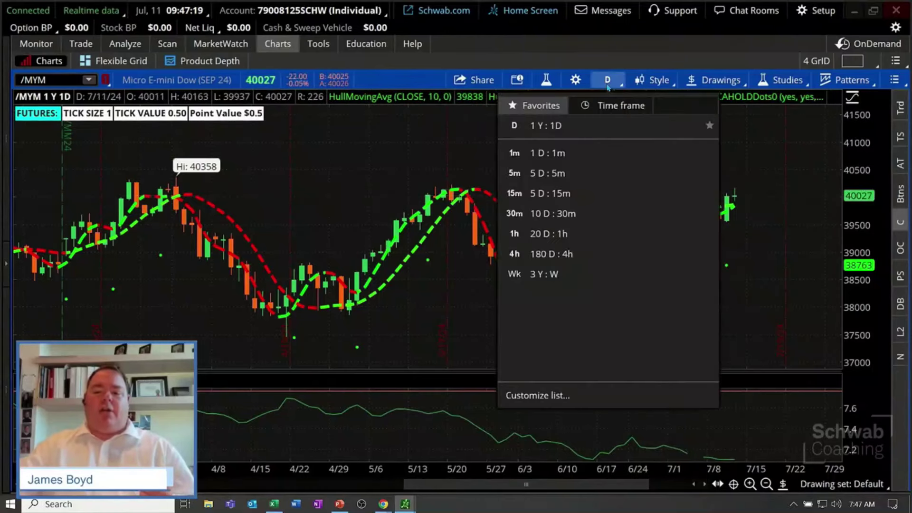
left_click(599, 273)
left_click_drag(732, 235, 518, 252)
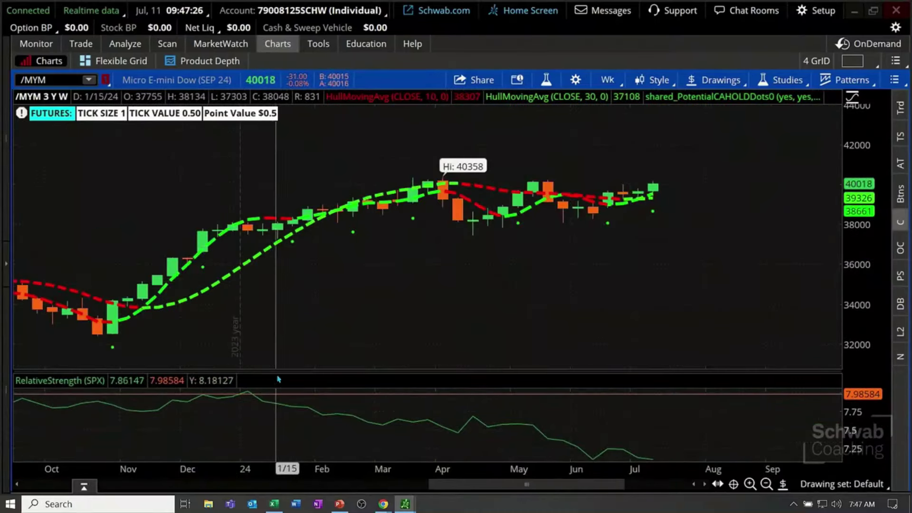
left_click_drag(254, 372, 250, 413)
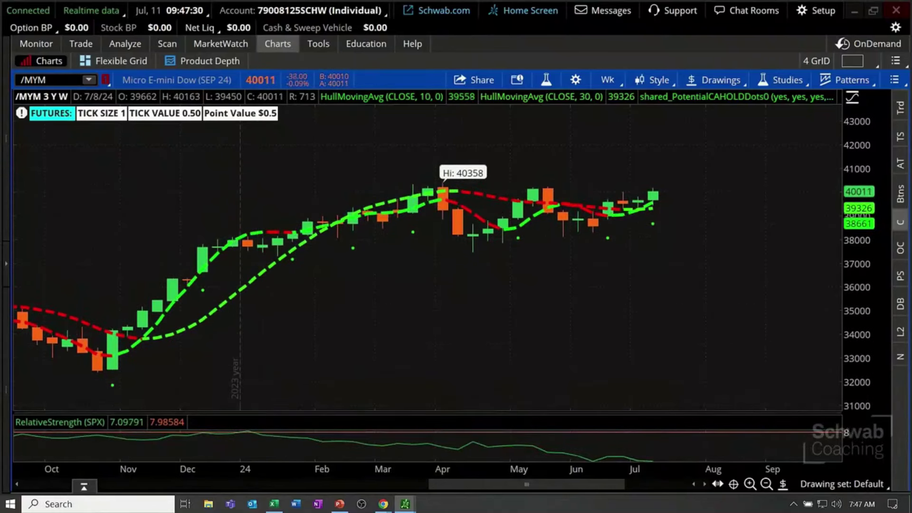
Draw the weekly uptrend from the October low freehand, and mark the sideways range with lines near 38000 and 40500
left_click_drag(98, 369, 361, 199)
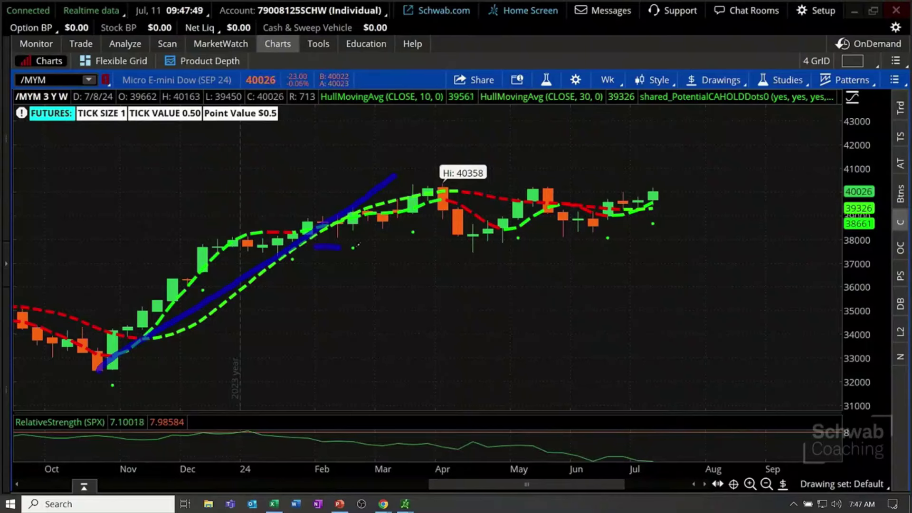
left_click_drag(358, 245, 524, 245)
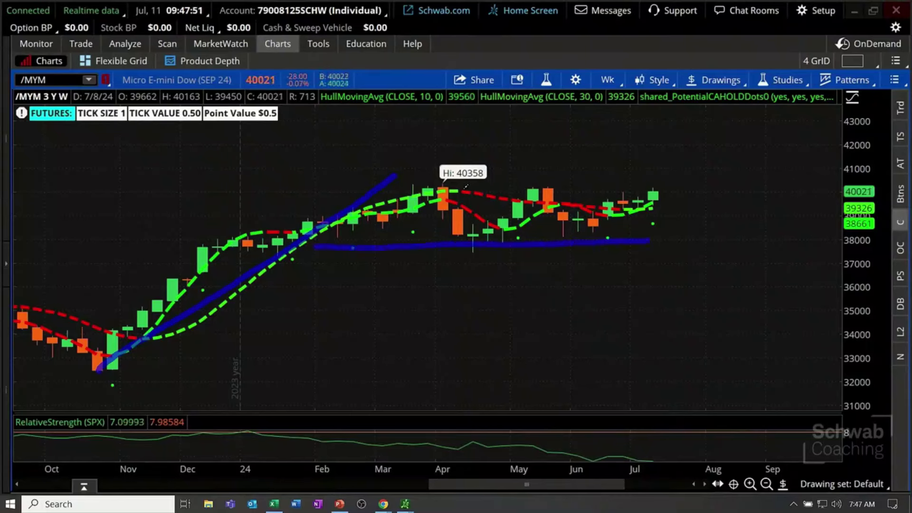
left_click_drag(474, 175, 641, 185)
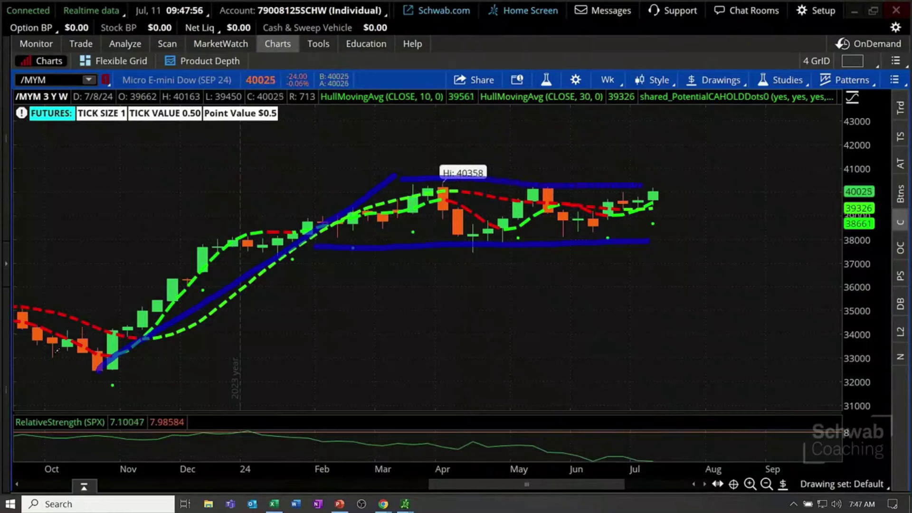
Circle the October low freehand, and write 100 above the weekly uptrend and 25% beside the sideways range
left_click_drag(50, 340, 51, 356)
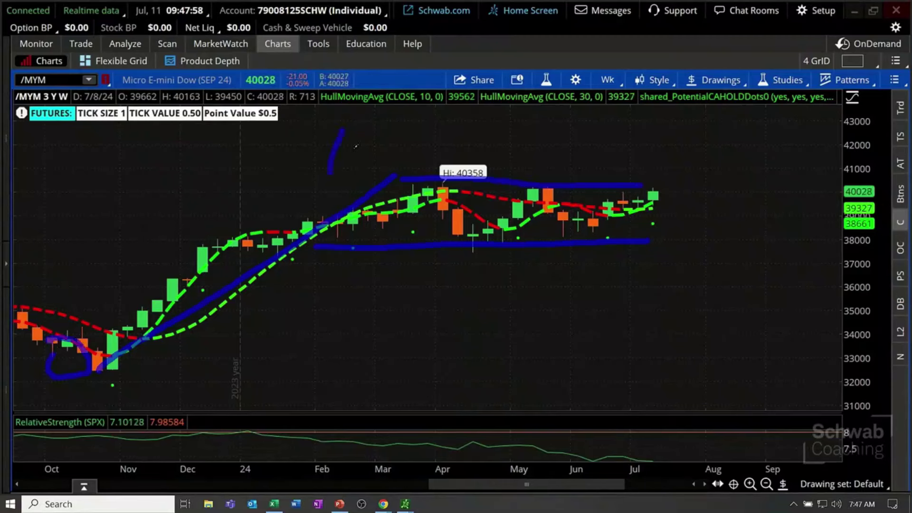
mouse_move(375, 130)
left_mouse_down()
mouse_move(398, 145)
mouse_move(418, 128)
left_mouse_up()
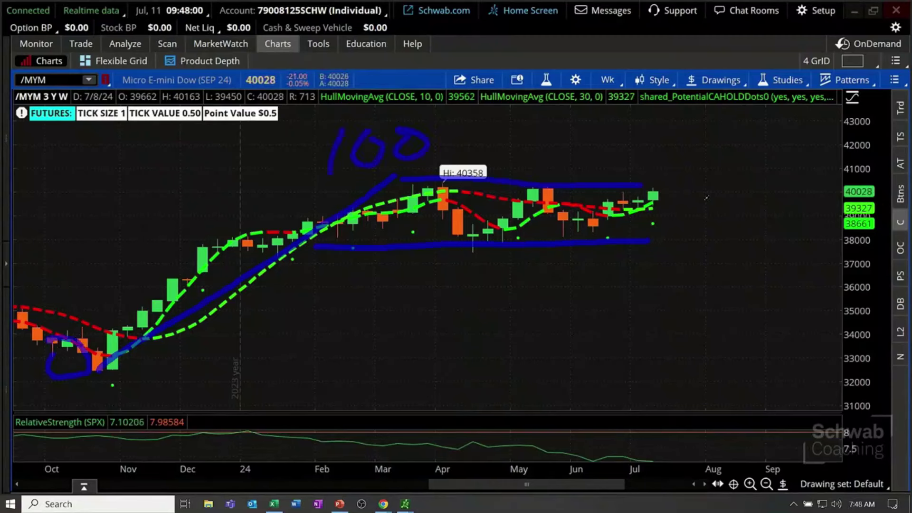
mouse_move(683, 241)
left_mouse_down()
mouse_move(709, 260)
mouse_move(740, 240)
mouse_move(727, 266)
left_mouse_up()
mouse_move(788, 233)
left_mouse_down()
mouse_move(760, 268)
mouse_move(765, 237)
mouse_move(782, 259)
left_mouse_up()
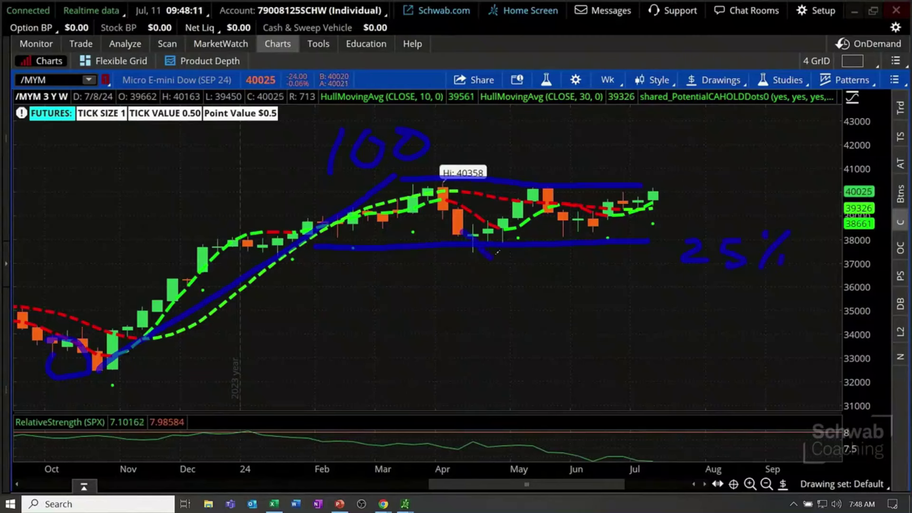
Cross the mid-April and early June lows on the range's lower line, and clear all freehand marks
left_click_drag(491, 231, 441, 270)
left_click_drag(568, 230, 592, 268)
left_click_drag(589, 235, 574, 254)
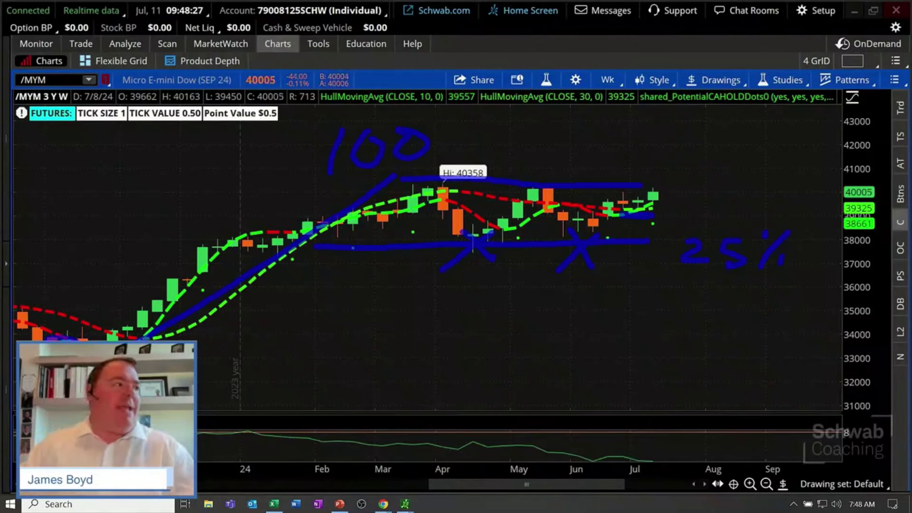
key("Escape")
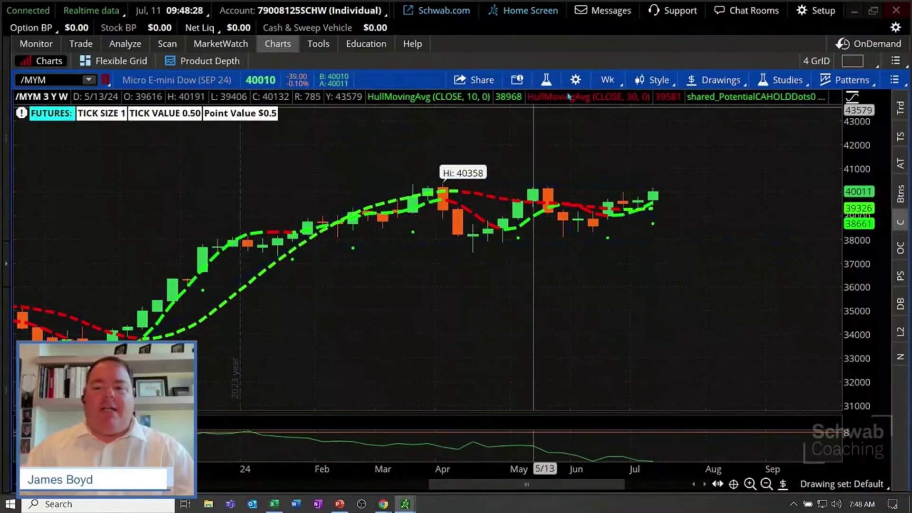
Switch the /MYM chart to one year of daily candles and focus on April to July
left_click(607, 79)
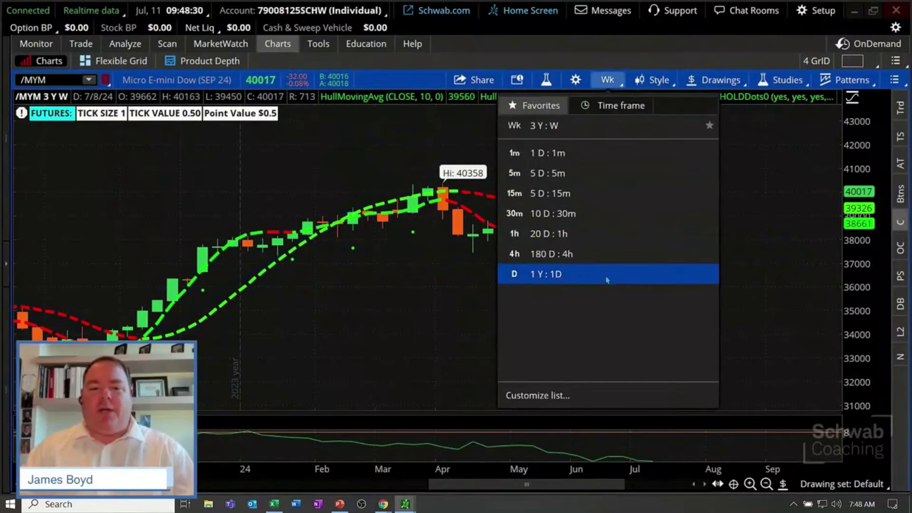
left_click(606, 279)
left_click_drag(789, 226, 499, 211)
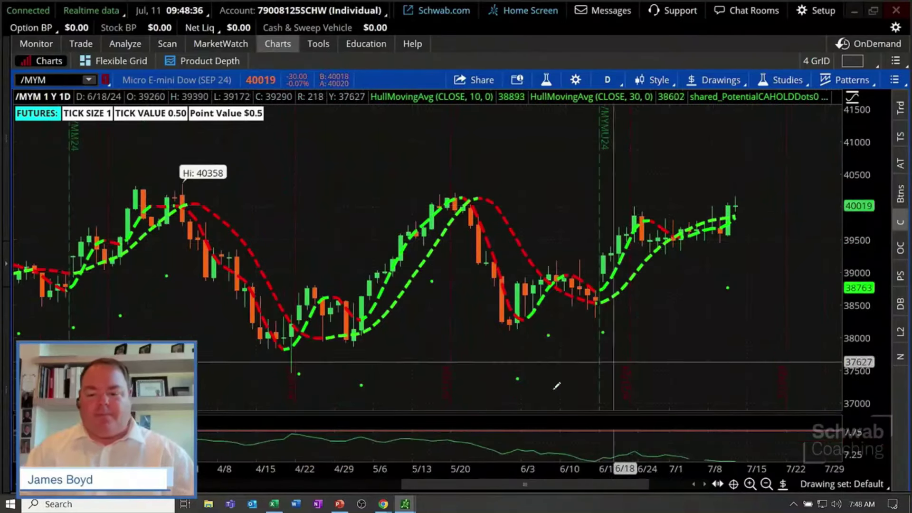
Switch to the paper trading thinkorswim window and load /MYM in its daily chart
key("super+Tab")
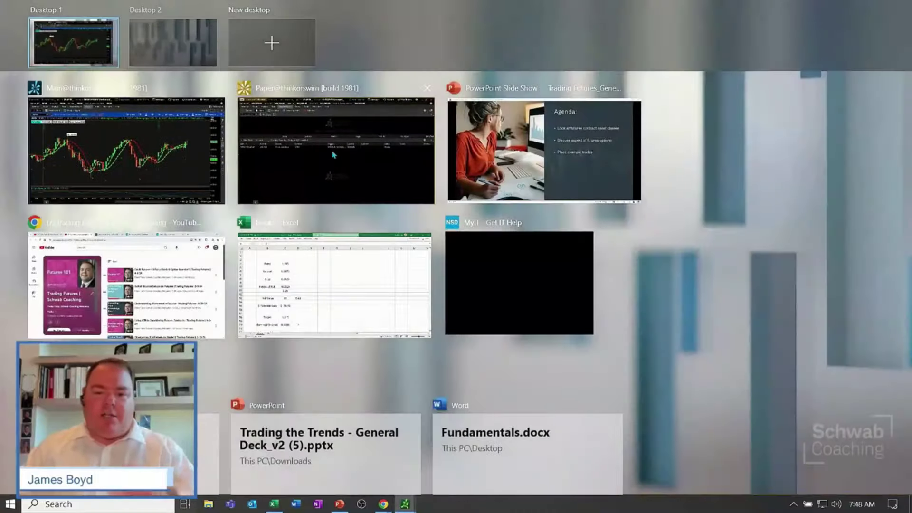
left_click(306, 173)
left_click(278, 43)
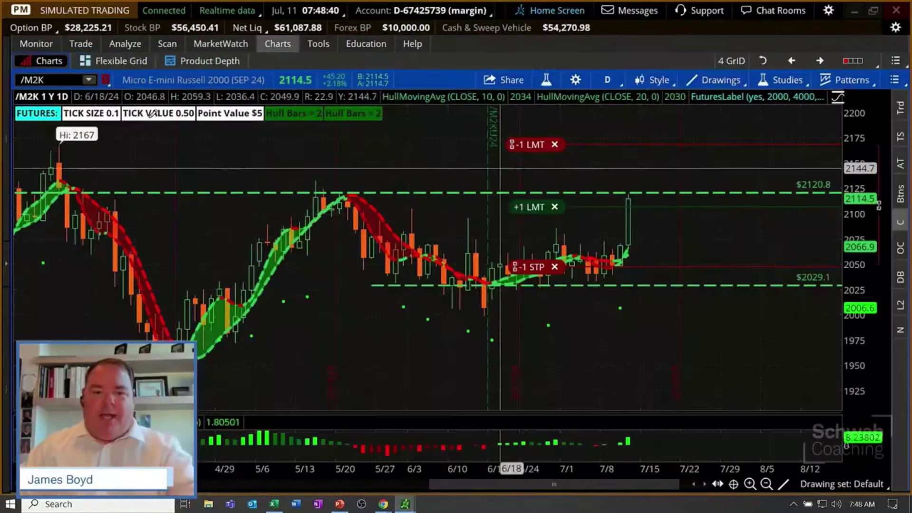
left_click(64, 80)
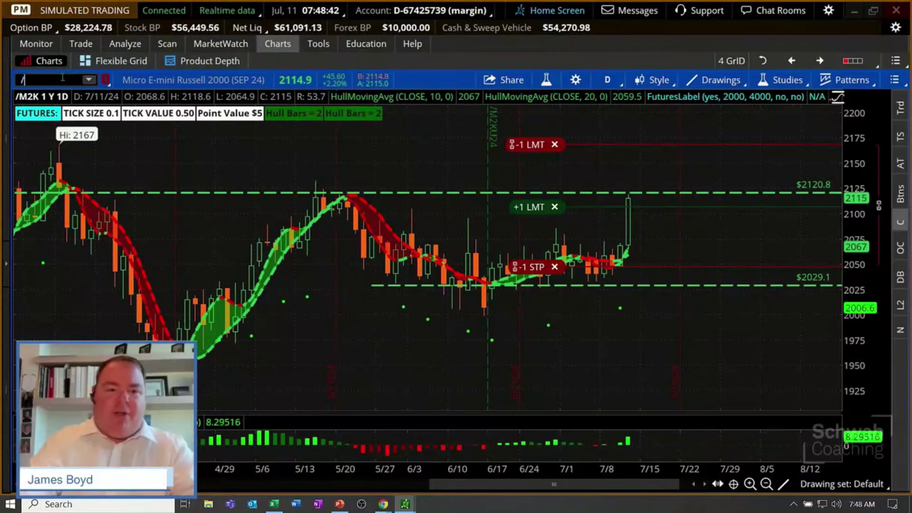
key("BackSpace")
key("BackSpace")
type("YM")
key("Return")
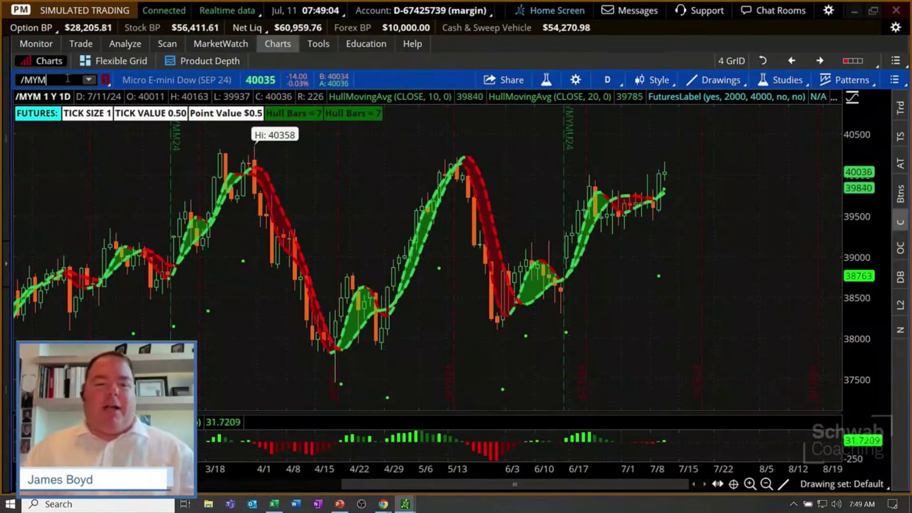
Create a custom buy order with an OCO bracket for /MYM at 40053, and enlarge the June to July candles
right_click(671, 168)
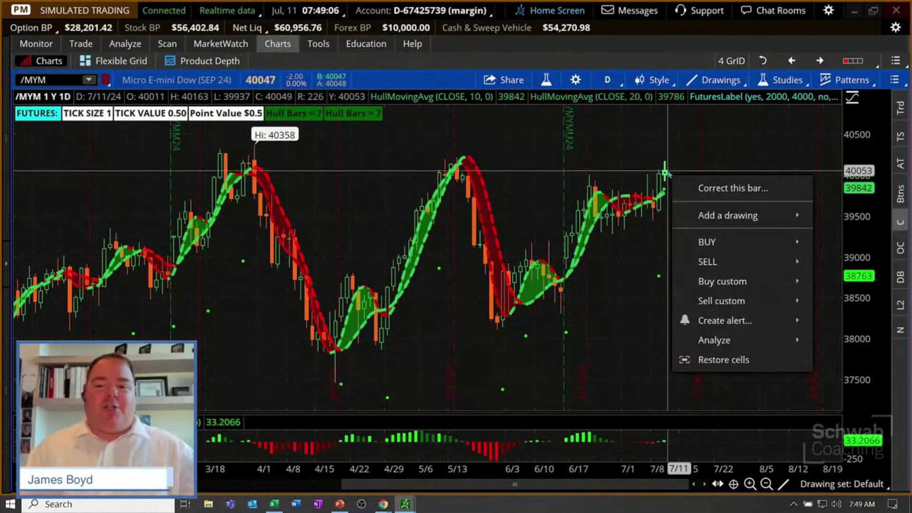
mouse_move(721, 282)
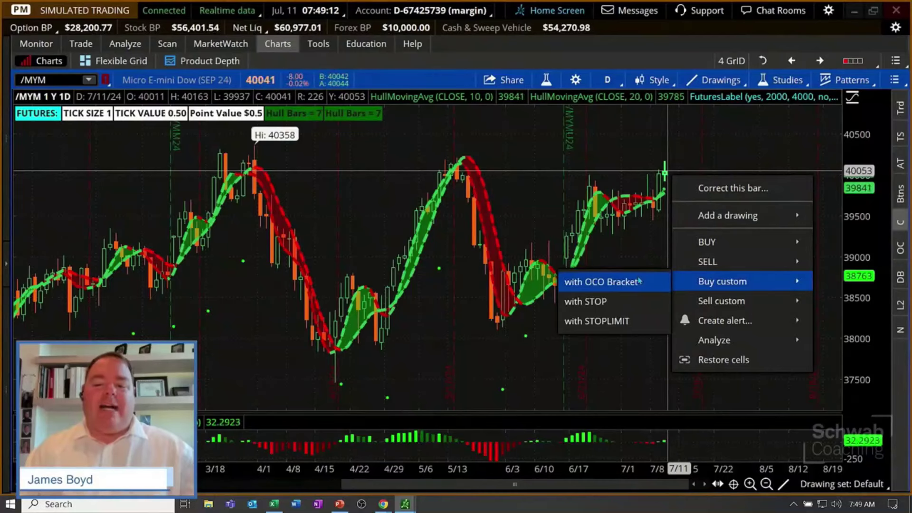
left_click(639, 283)
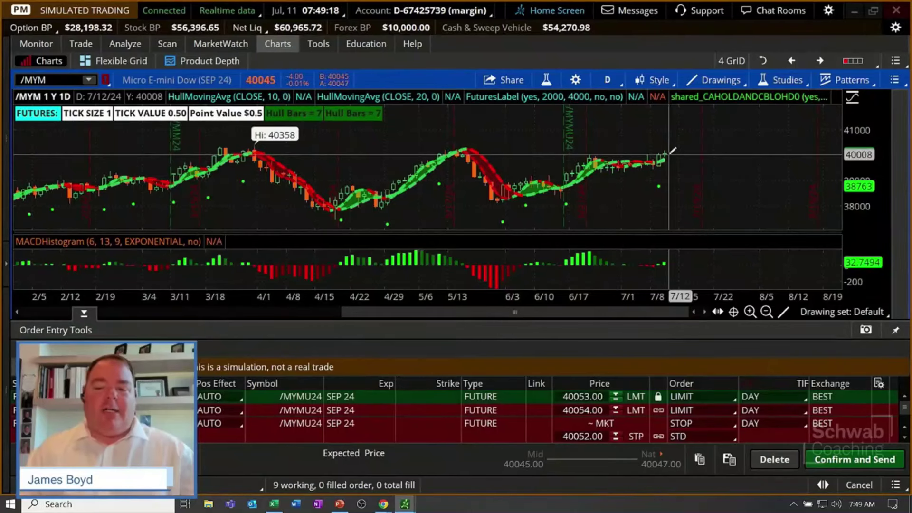
left_click_drag(671, 152, 512, 158)
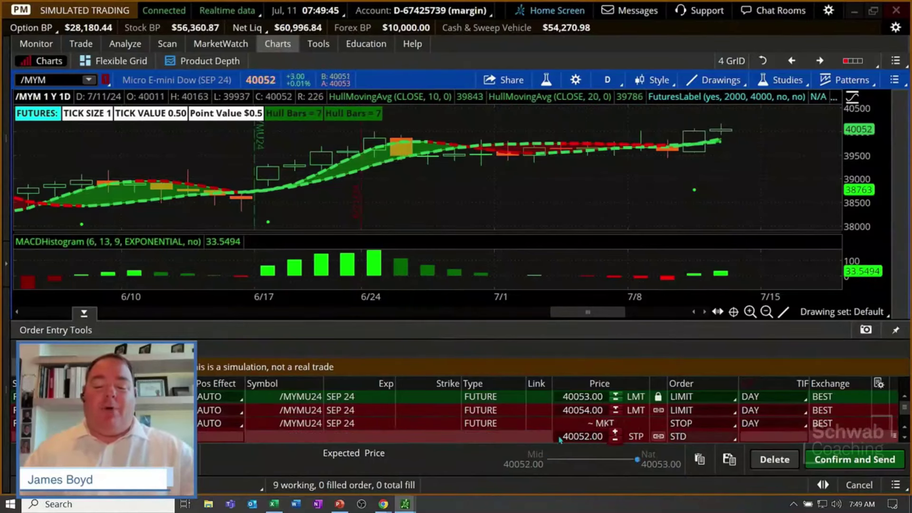
Set the bracket's stop price to 39200.00 and the stop order's time in force to GTC
left_click(577, 436)
type("39200.00")
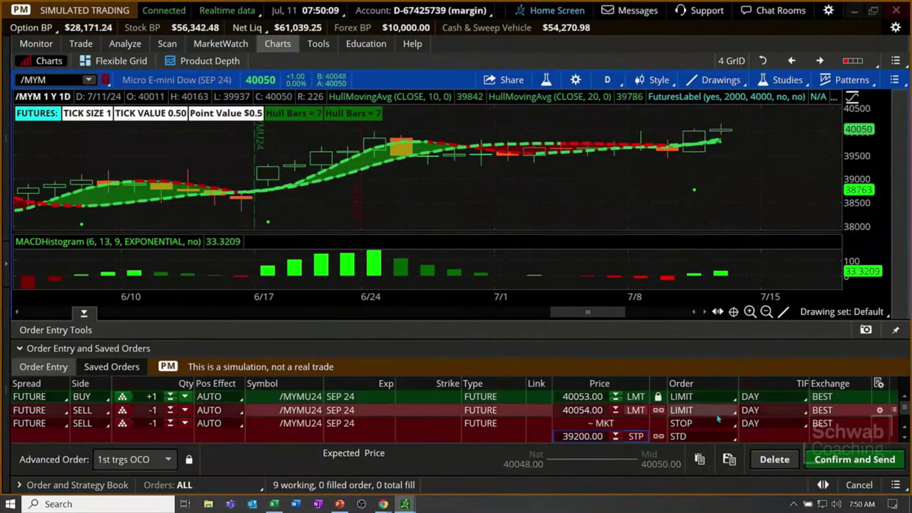
left_click(758, 424)
left_click(755, 465)
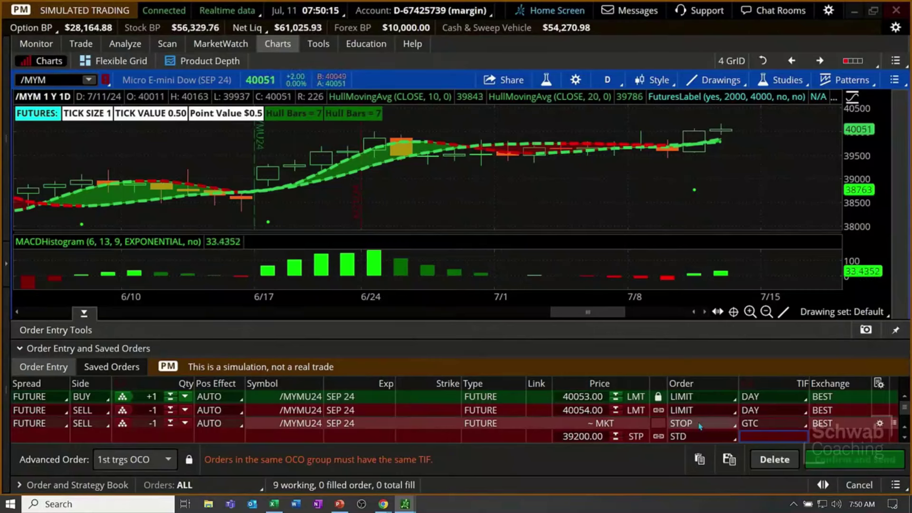
left_click(589, 438)
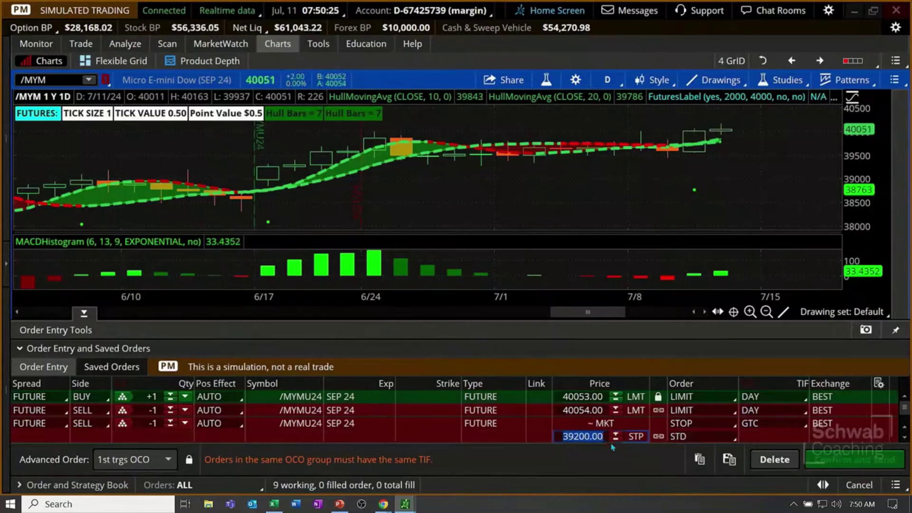
On the full-height /MYM chart, mark the mid-May high as 1) and trace the April to May rise freehand, labelled 2)
left_click(84, 313)
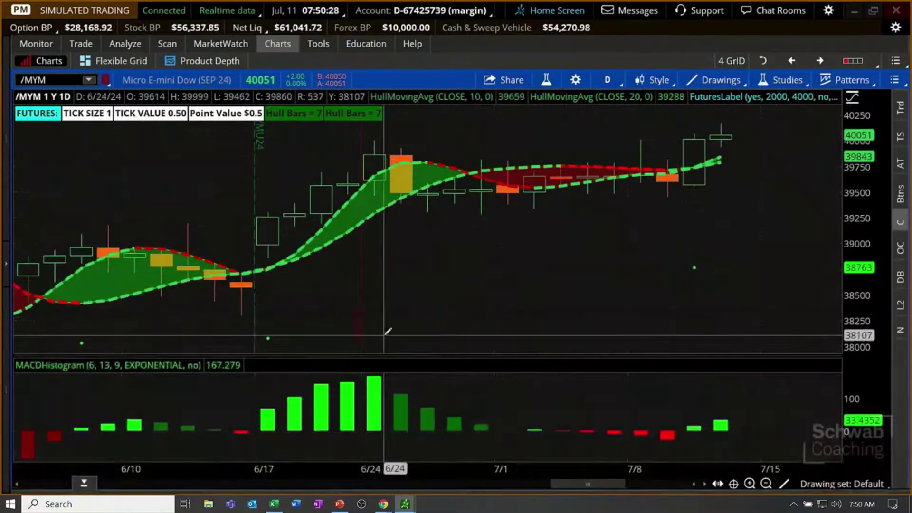
left_click(765, 489)
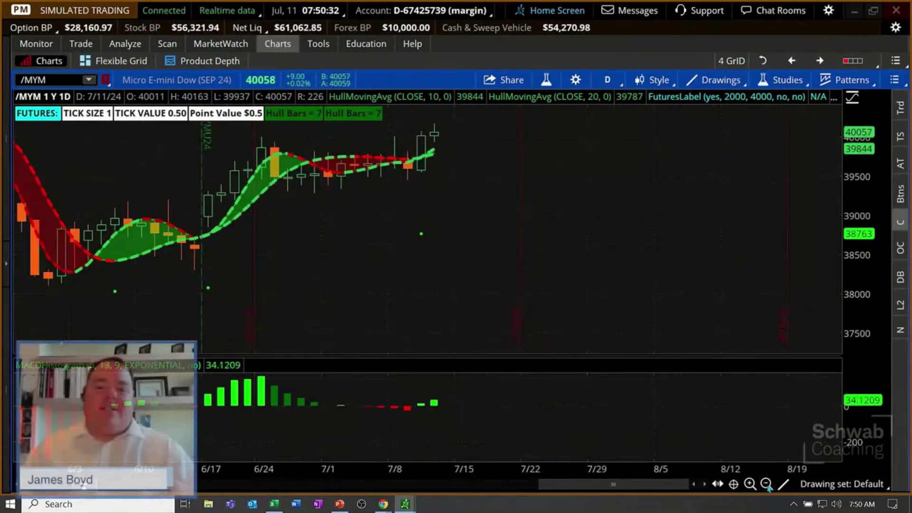
left_click(766, 489)
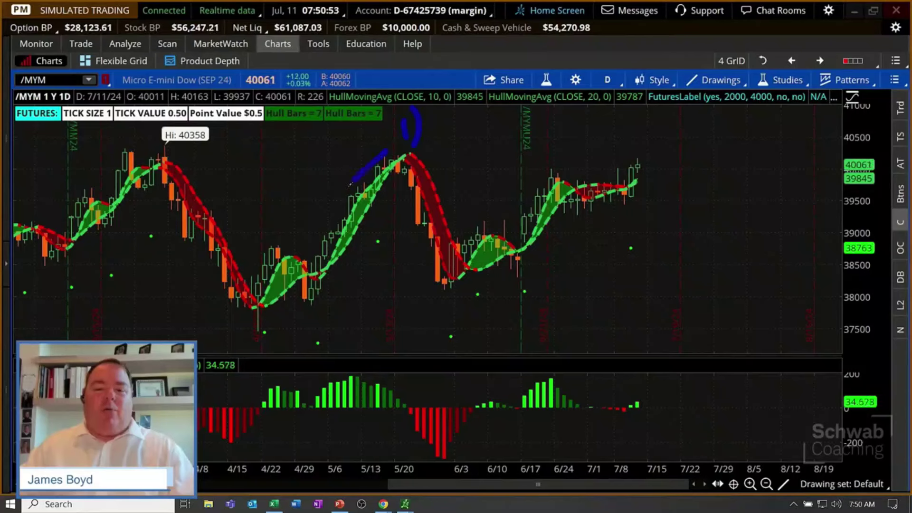
left_click_drag(388, 149, 290, 246)
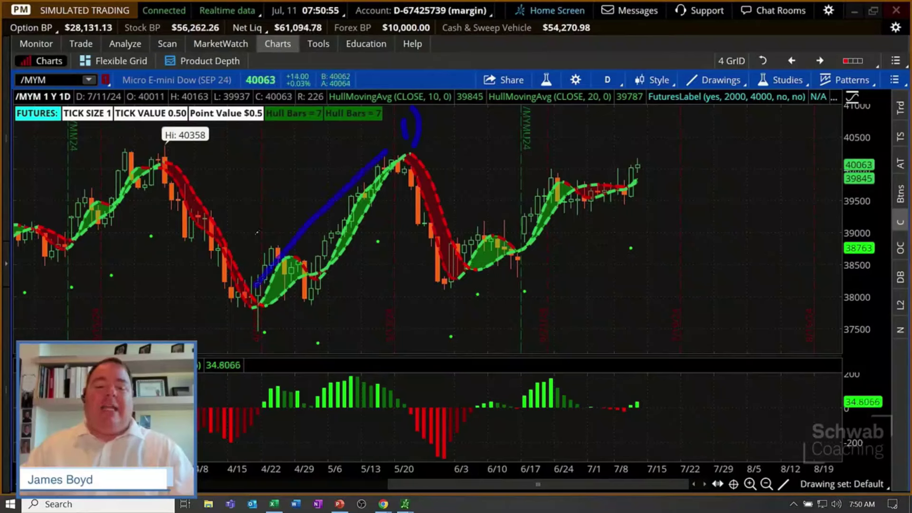
left_click_drag(267, 183, 286, 201)
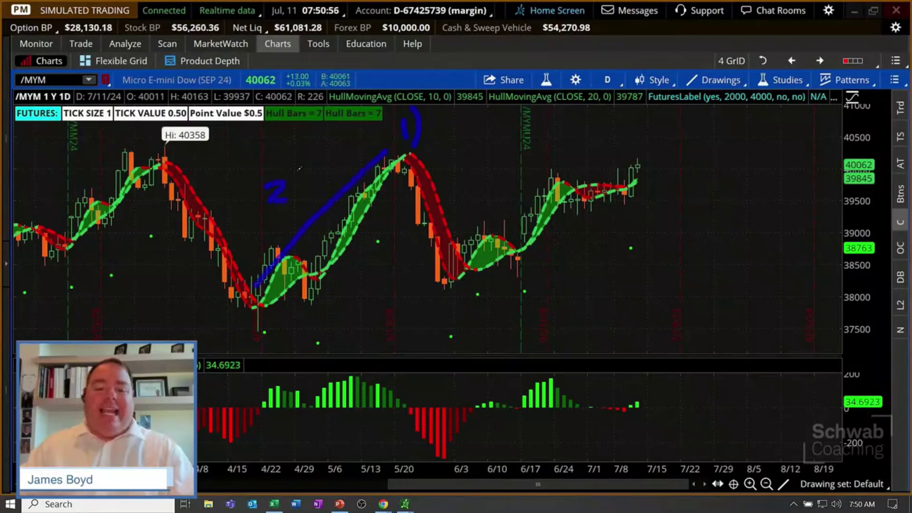
left_click_drag(290, 168, 295, 211)
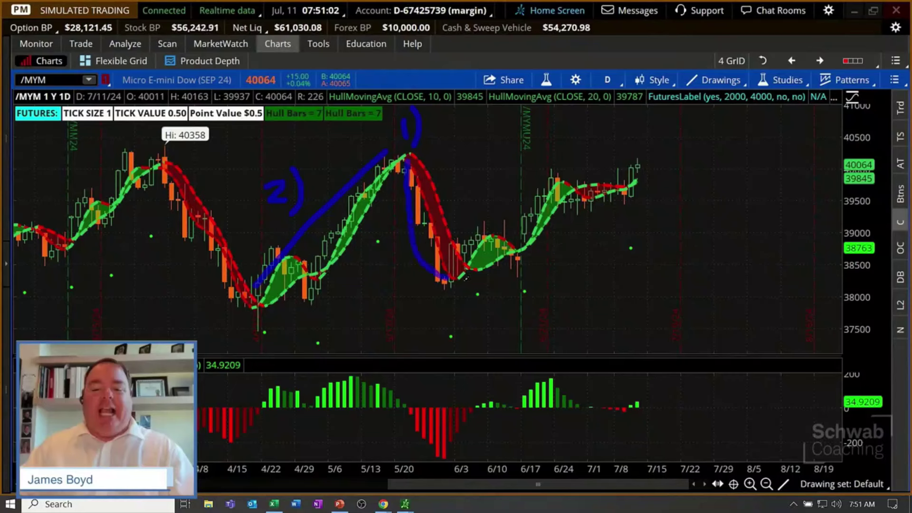
Trace the recovery from the late May low into June, label it 3), and trace the rounded pullback into July
mouse_move(466, 278)
left_mouse_down()
mouse_move(522, 249)
mouse_move(541, 168)
left_mouse_up()
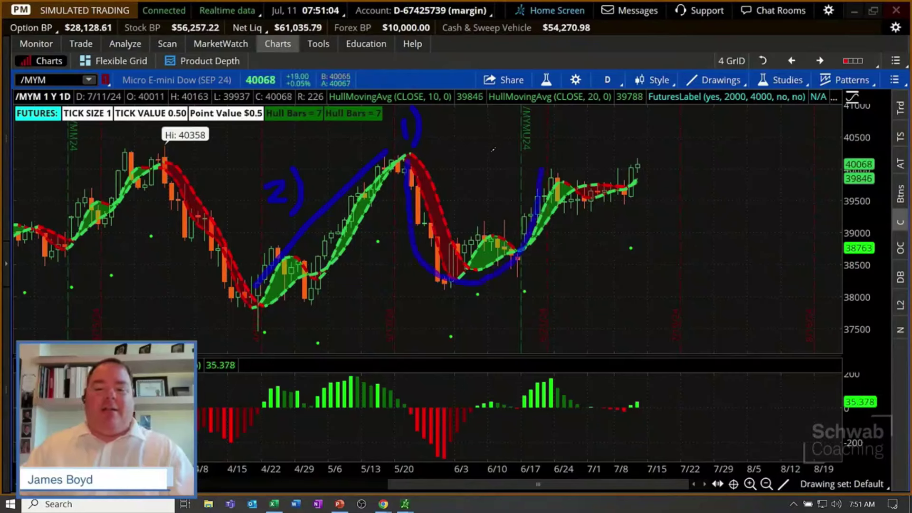
mouse_move(493, 150)
left_mouse_down()
mouse_move(511, 162)
mouse_move(489, 178)
left_mouse_up()
mouse_move(521, 145)
left_mouse_down()
mouse_move(518, 179)
mouse_move(575, 198)
left_mouse_up()
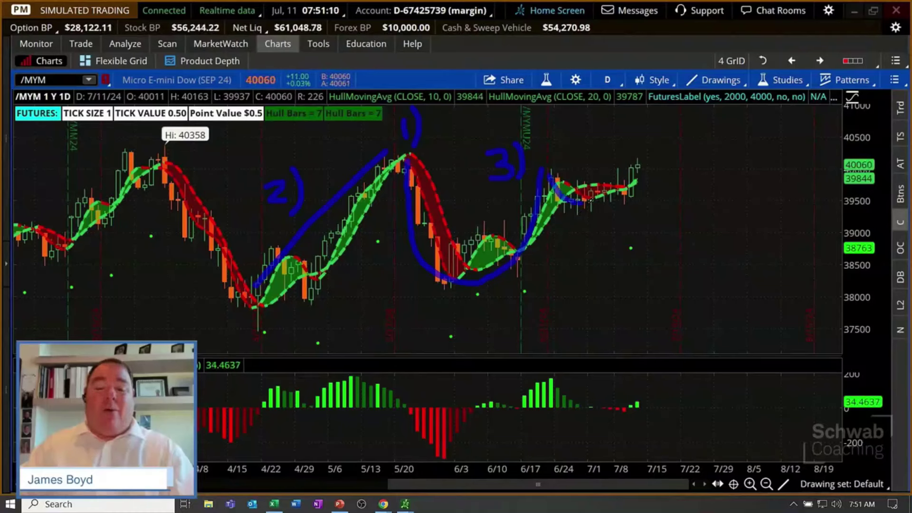
left_click_drag(627, 181, 634, 169)
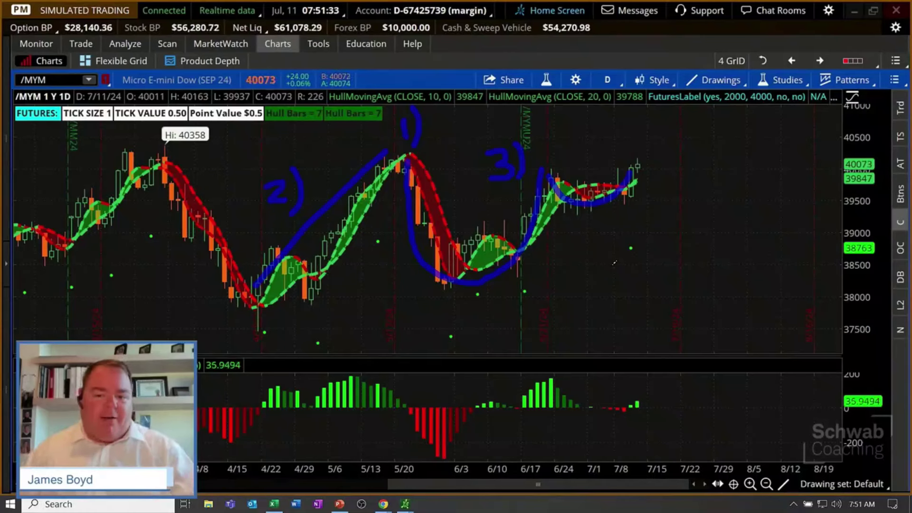
Write the pattern shapes U, rounded W, V and W below the June candles, and bracket them together
mouse_move(560, 291)
left_mouse_down()
mouse_move(561, 309)
mouse_move(599, 287)
left_mouse_up()
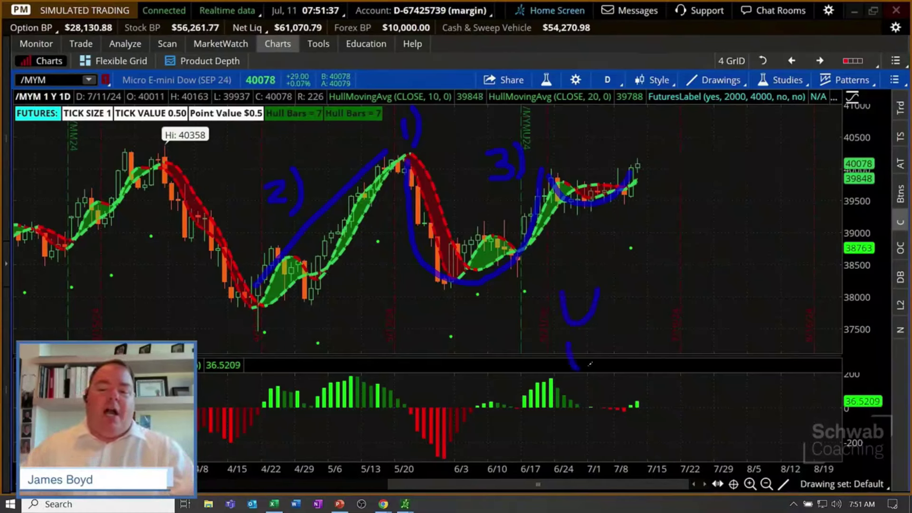
left_click_drag(605, 343, 639, 338)
mouse_move(570, 392)
left_mouse_down()
mouse_move(589, 436)
mouse_move(608, 387)
left_mouse_up()
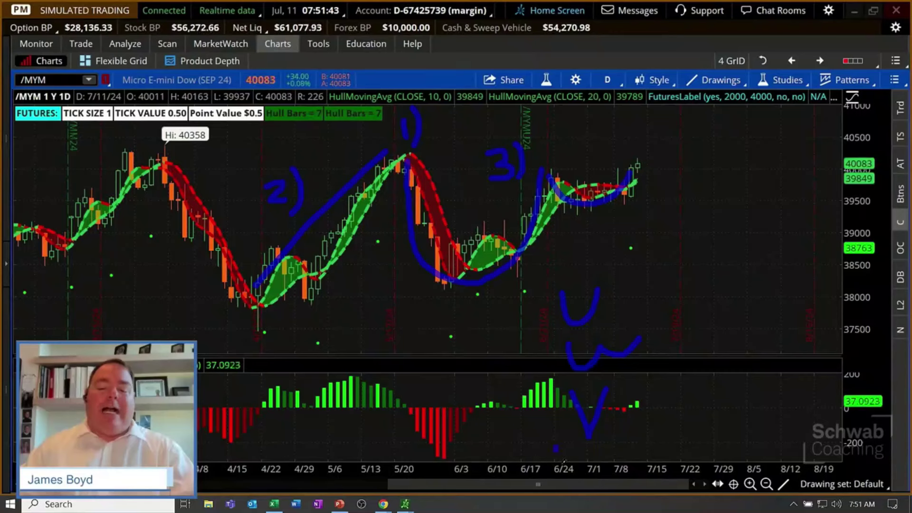
mouse_move(554, 446)
left_mouse_down()
mouse_move(570, 481)
mouse_move(599, 479)
mouse_move(628, 448)
left_mouse_up()
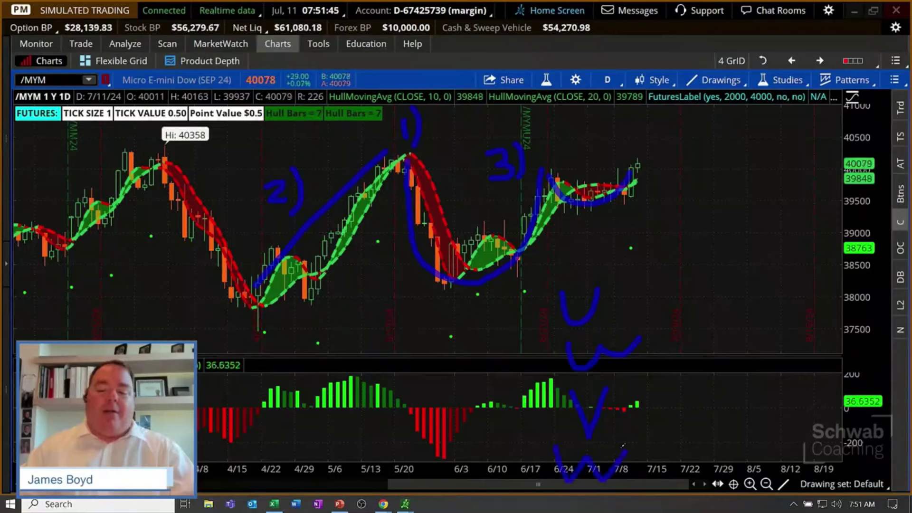
left_click_drag(536, 311, 495, 453)
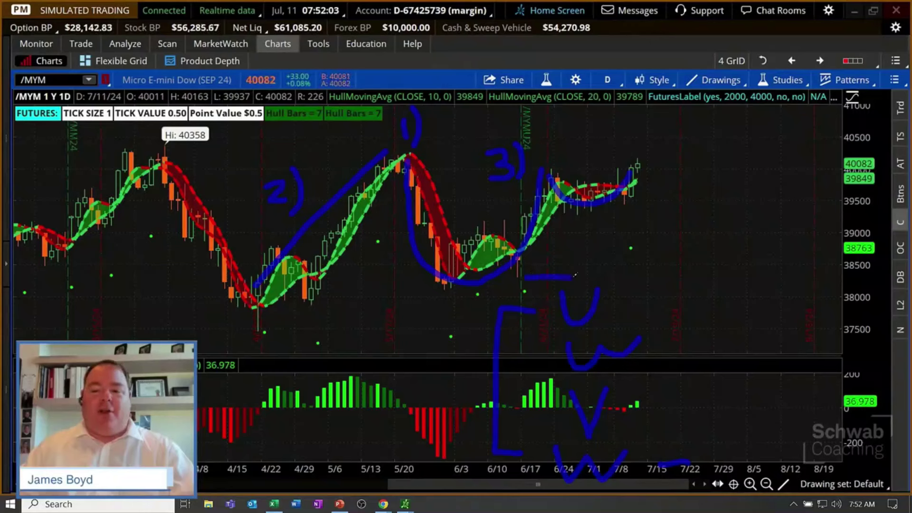
Write 38,2 beside the June low, underline the mid-May high, write 41,1 beside the latest candles, and bracket the two levels
mouse_move(601, 272)
left_mouse_down()
mouse_move(670, 269)
mouse_move(631, 294)
mouse_move(668, 273)
mouse_move(680, 292)
mouse_move(713, 294)
left_mouse_up()
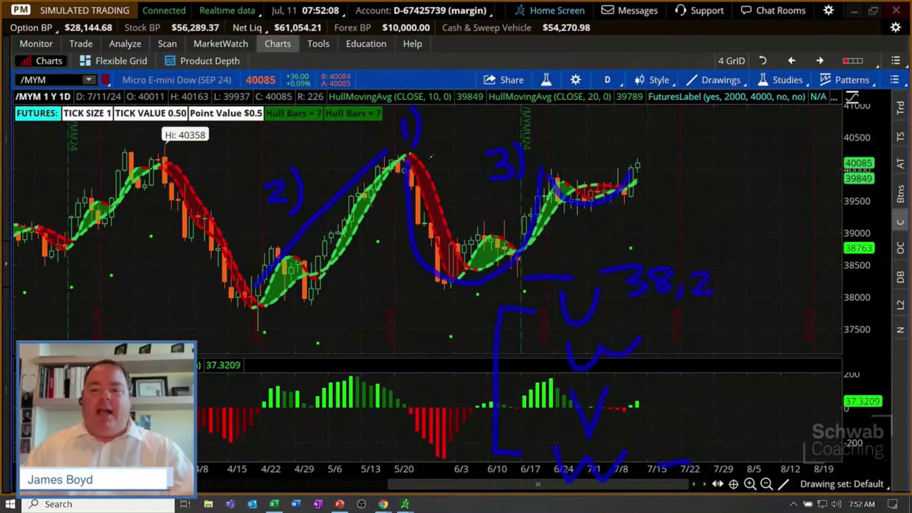
left_click_drag(420, 157, 444, 156)
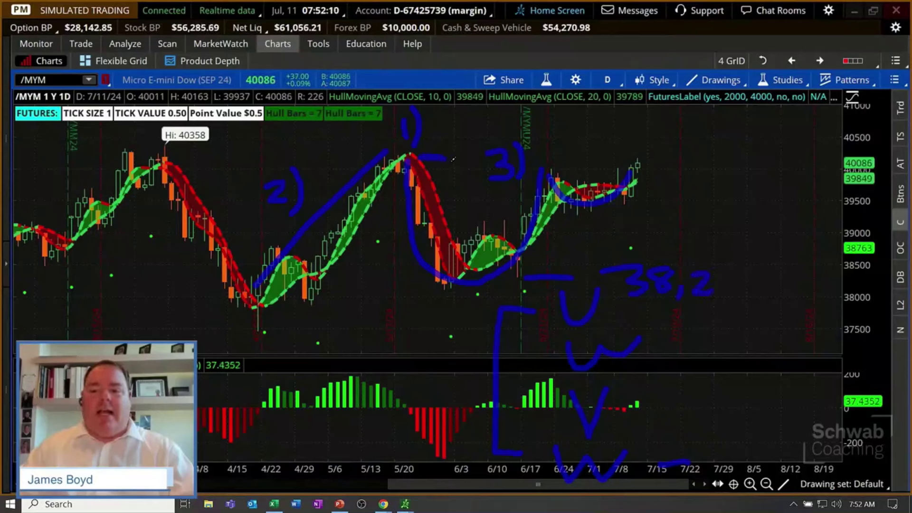
mouse_move(655, 147)
left_mouse_down()
mouse_move(669, 164)
mouse_move(665, 173)
mouse_move(689, 169)
mouse_move(777, 223)
left_mouse_up()
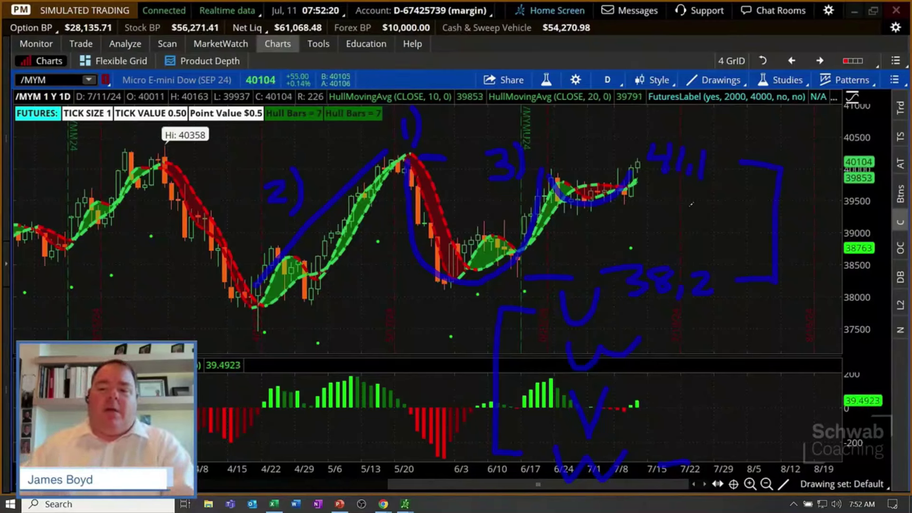
Write 900 in parentheses between the 41,1 and 38,2 levels
left_click_drag(688, 207, 688, 234)
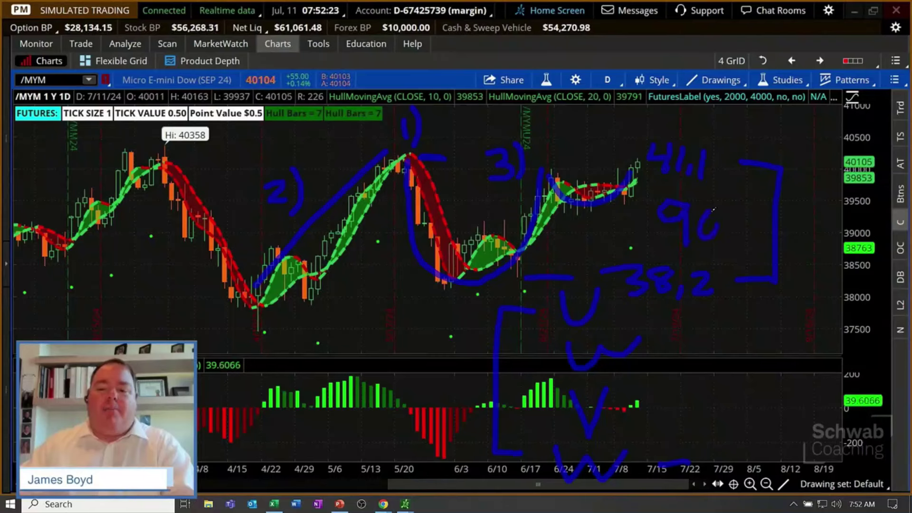
left_click_drag(713, 209, 734, 214)
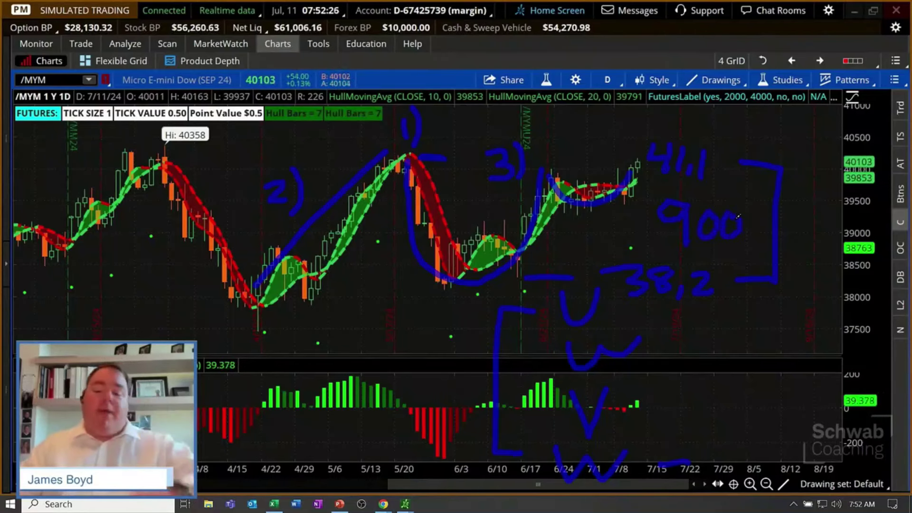
left_click_drag(651, 209, 648, 246)
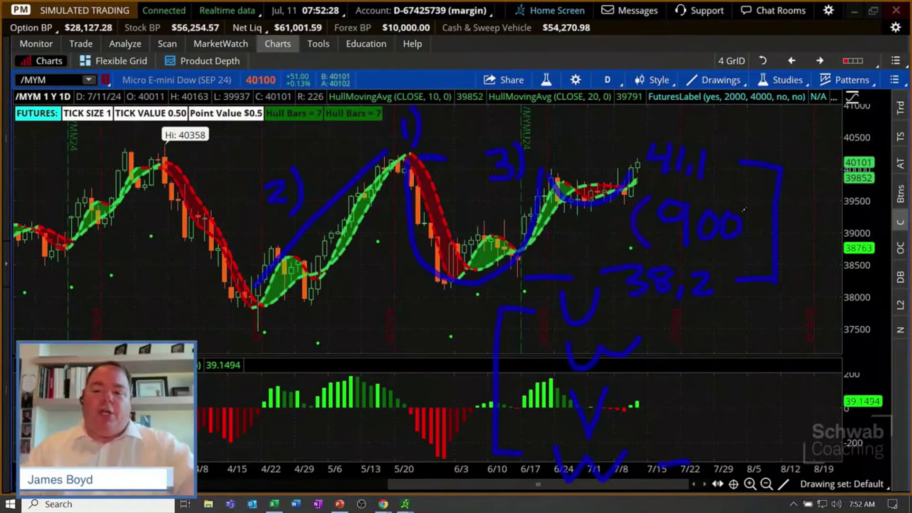
left_click_drag(752, 208, 745, 241)
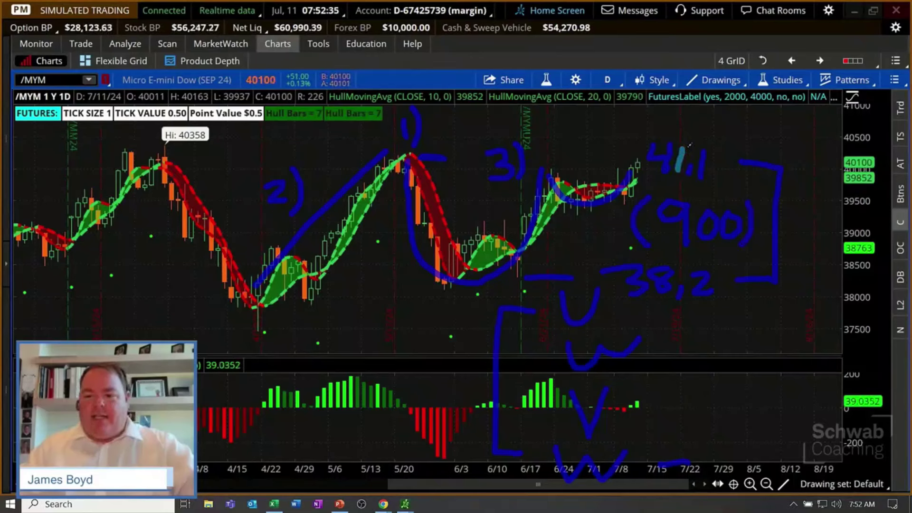
Cross out the handwritten 41,1 and write 40,100 and 41,000 above it
left_click_drag(653, 152, 691, 165)
mouse_move(726, 119)
left_mouse_down()
mouse_move(720, 138)
mouse_move(734, 149)
mouse_move(760, 133)
mouse_move(759, 154)
mouse_move(824, 136)
left_mouse_up()
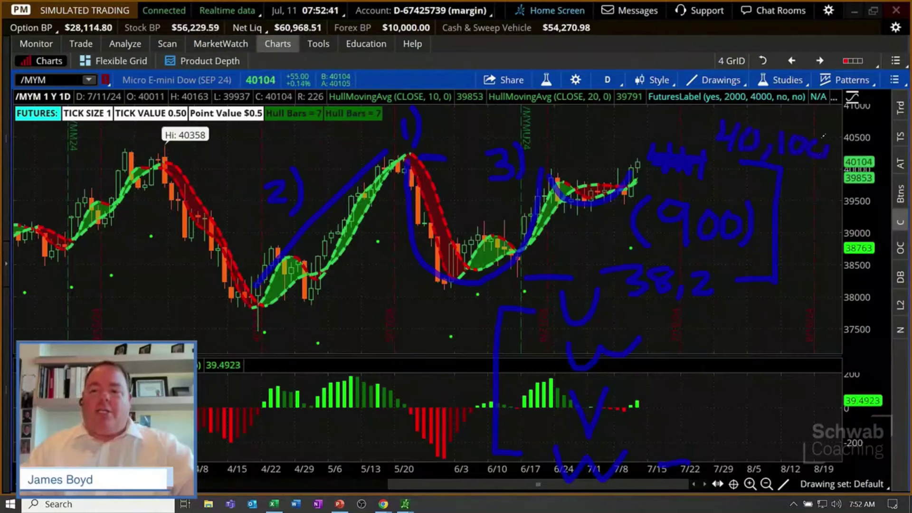
mouse_move(756, 91)
left_mouse_down()
mouse_move(751, 110)
mouse_move(841, 106)
mouse_move(885, 122)
left_mouse_up()
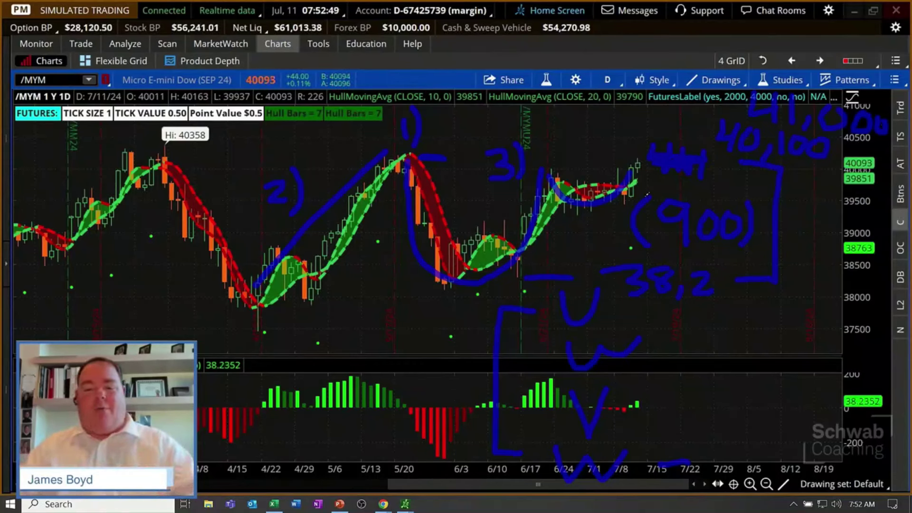
Clear the freehand annotations and set the sell limit order's price to 41000.00
key("Escape")
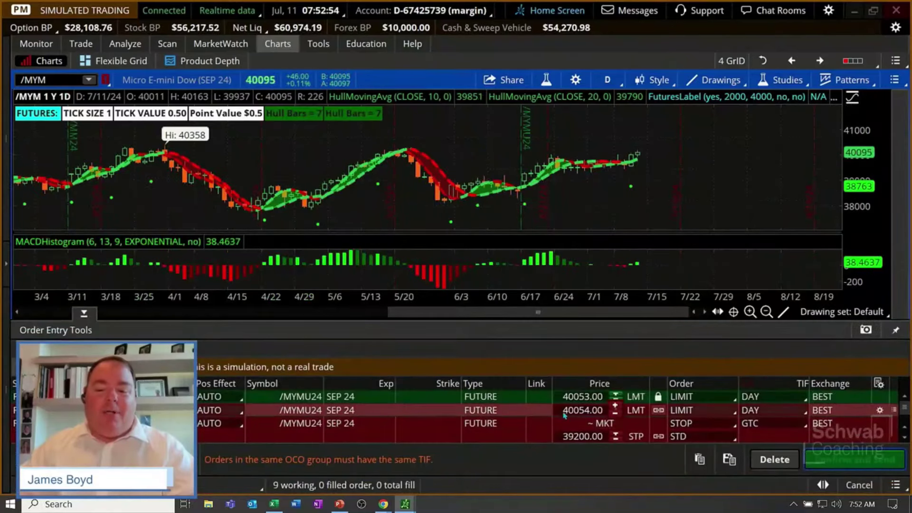
left_click(581, 411)
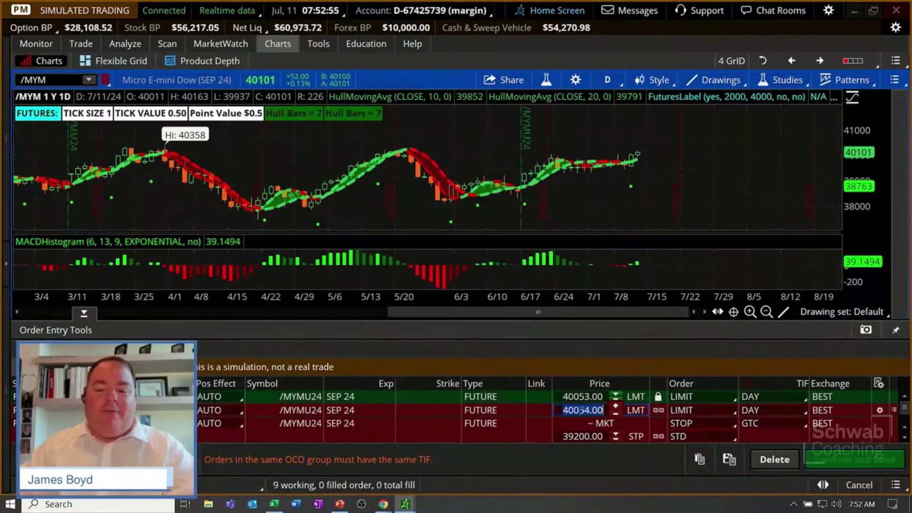
type("41000")
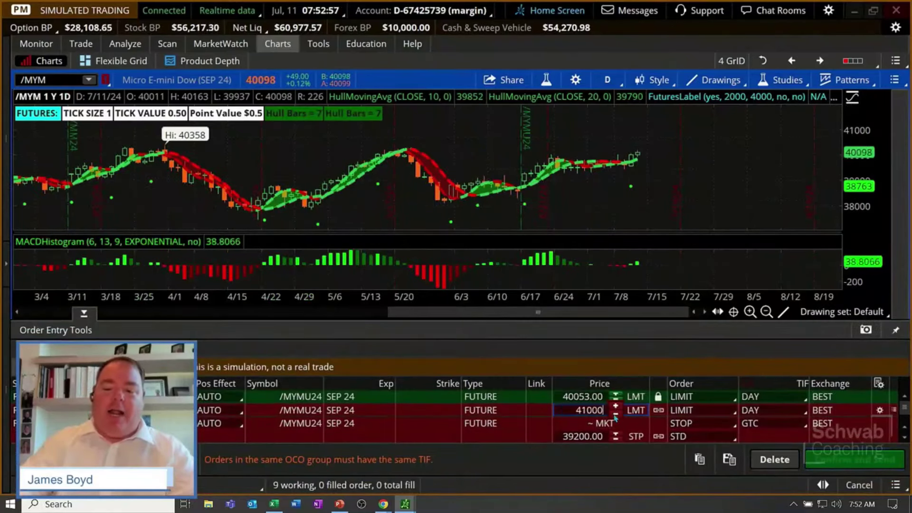
key("Return")
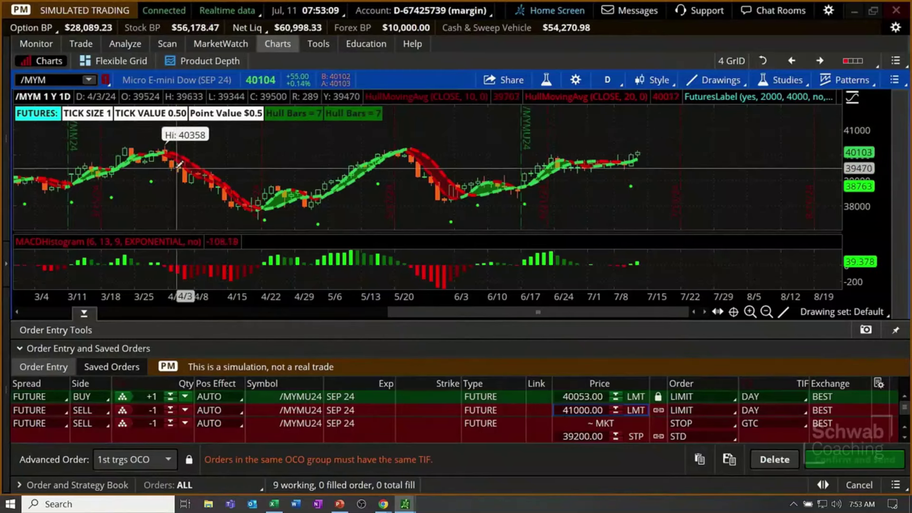
Open Calculator and compute the target's dollar value as 950 × 0.5
left_click(11, 503)
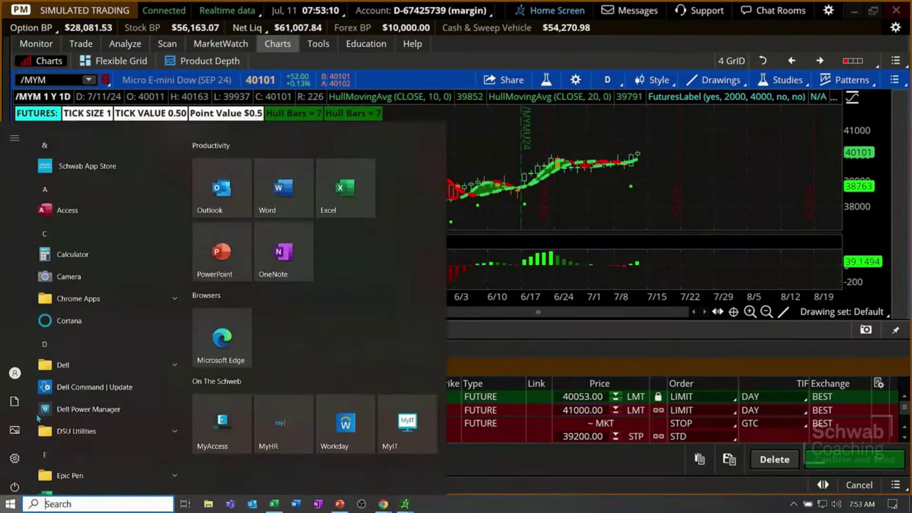
left_click(133, 251)
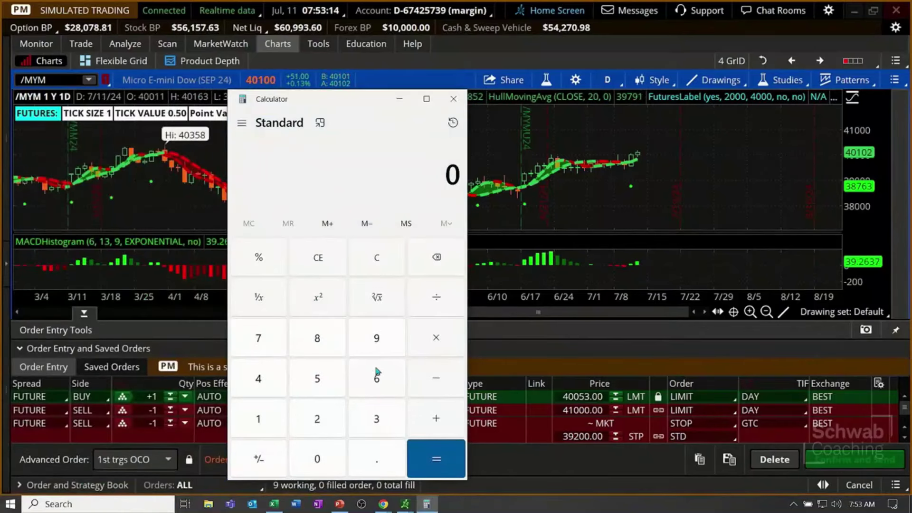
left_click(378, 345)
left_click(329, 378)
left_click(323, 455)
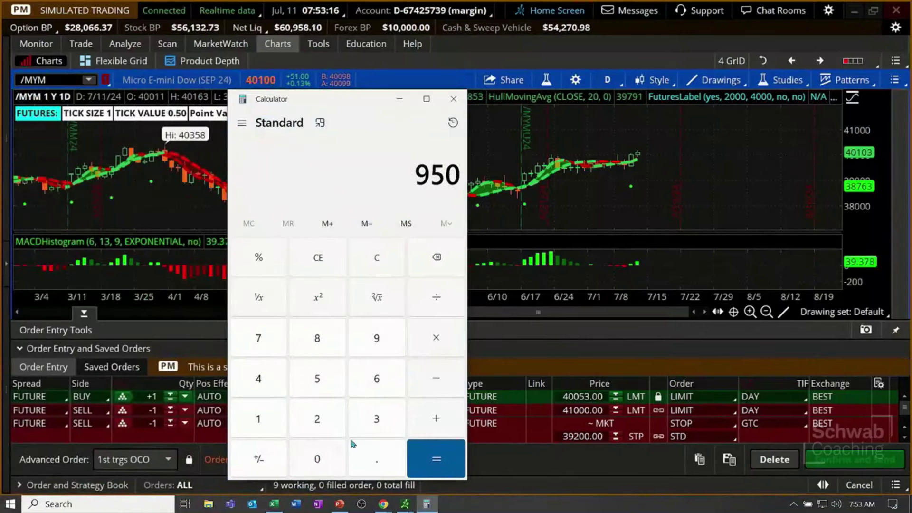
left_click(377, 464)
left_click(325, 388)
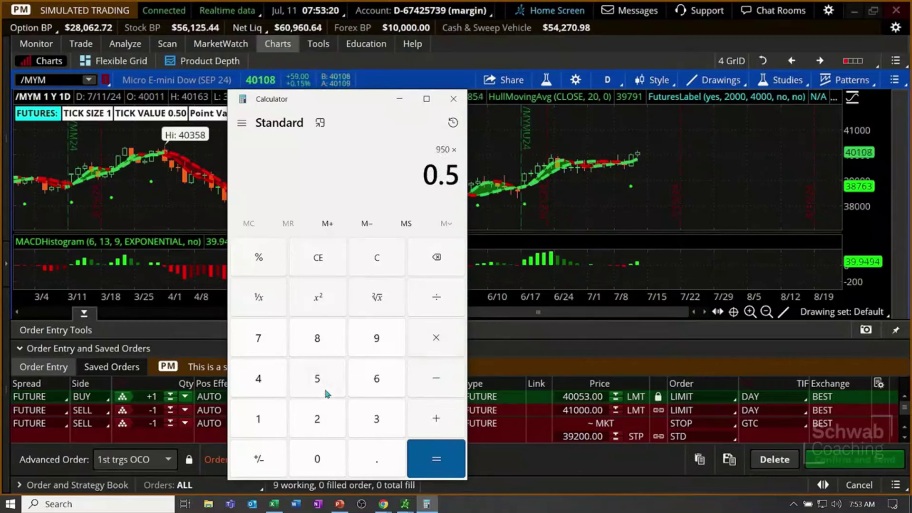
left_click(436, 459)
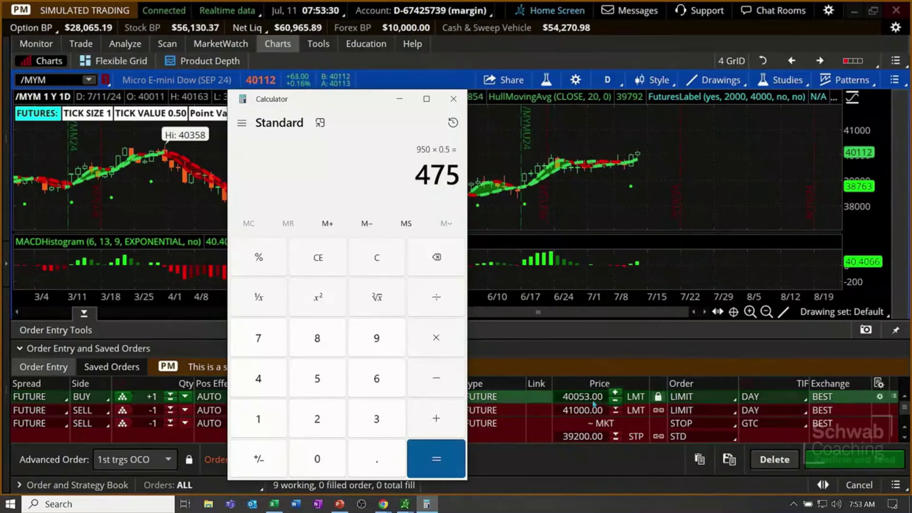
Compute the stop's dollar risk as 850 × 0.5, and close Calculator
left_click(329, 333)
left_click(318, 377)
left_click(318, 459)
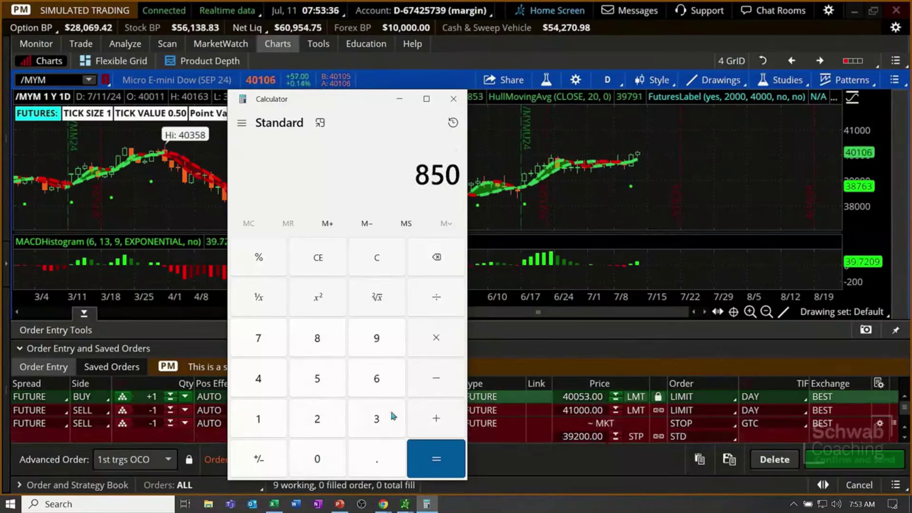
left_click(437, 340)
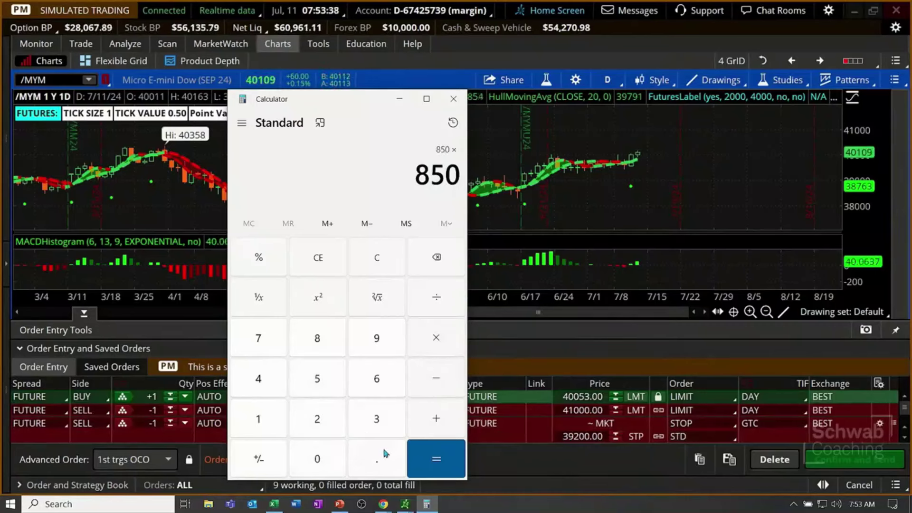
left_click(382, 449)
left_click(317, 379)
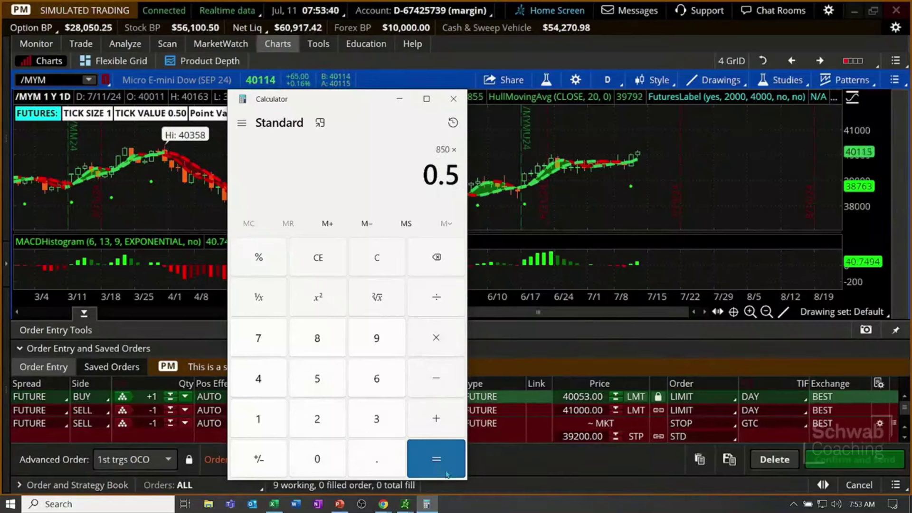
left_click(436, 454)
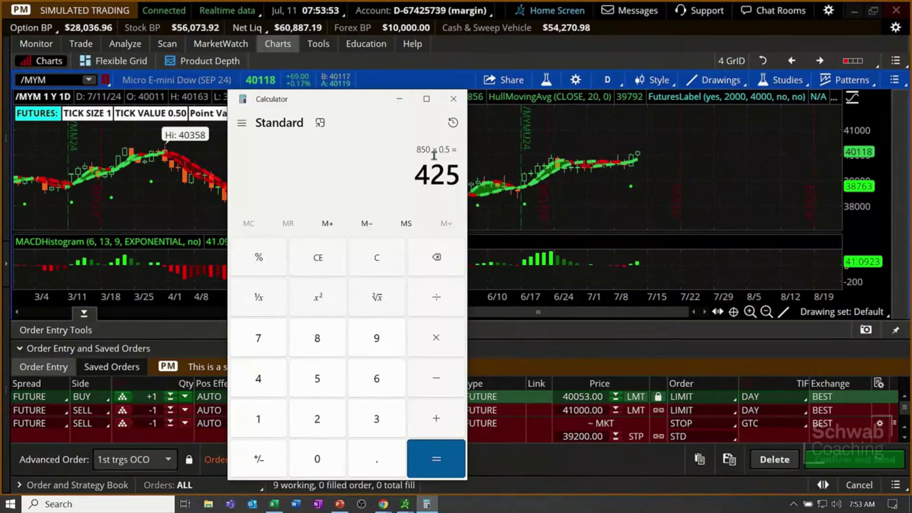
left_click(453, 101)
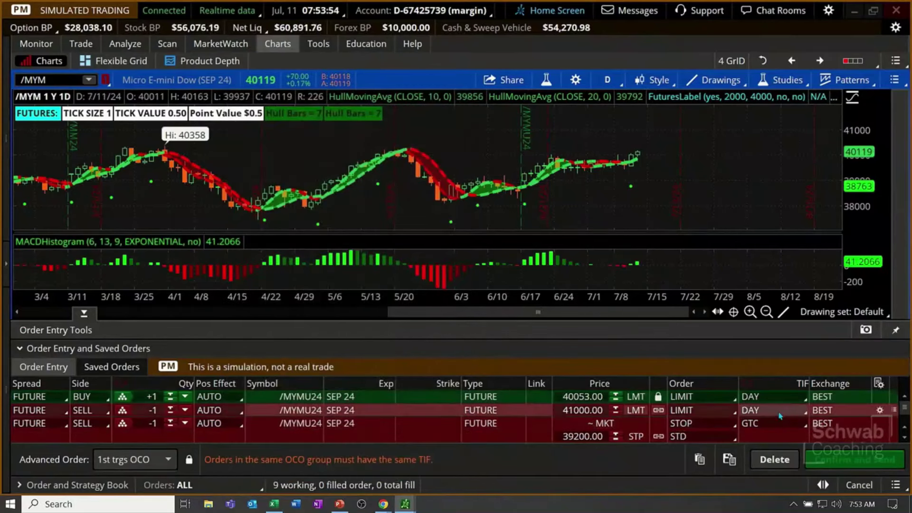
Set the sell limit order's time in force to GTC and send the /MYM bracket order
left_click(773, 410)
left_click(777, 455)
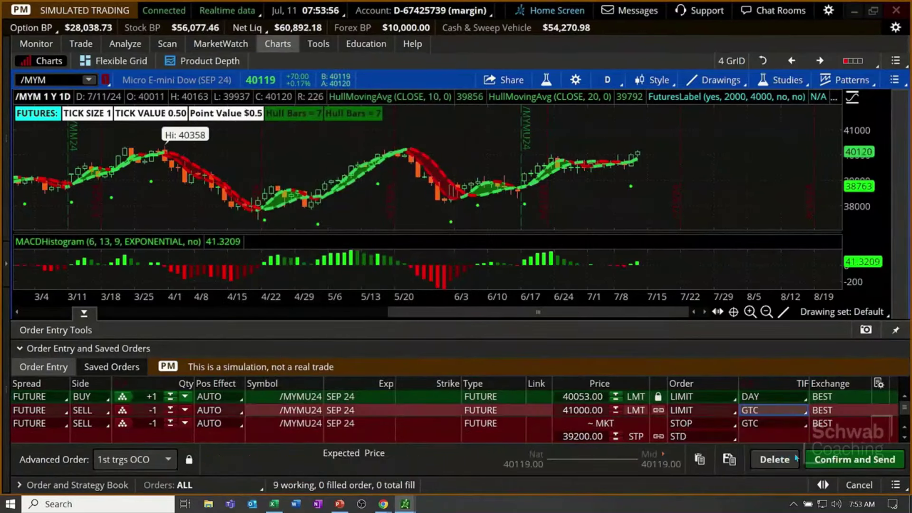
left_click(833, 463)
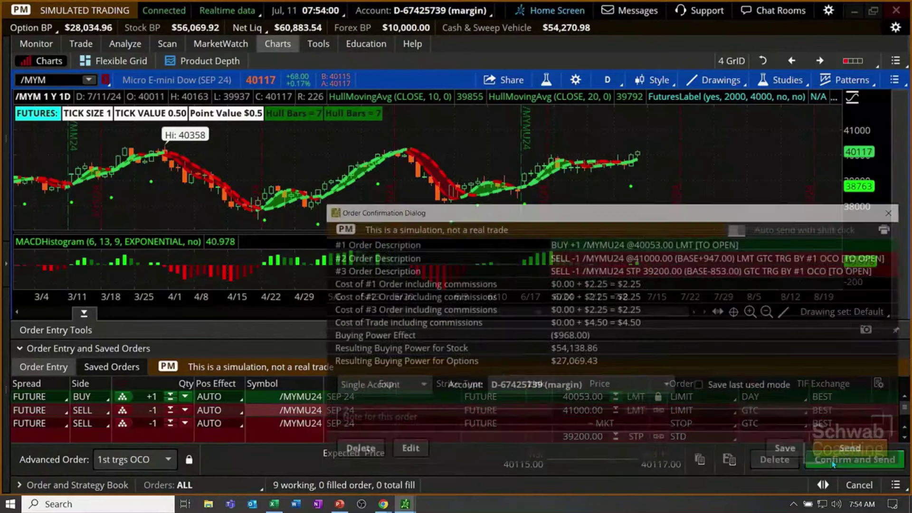
left_click_drag(566, 311, 444, 143)
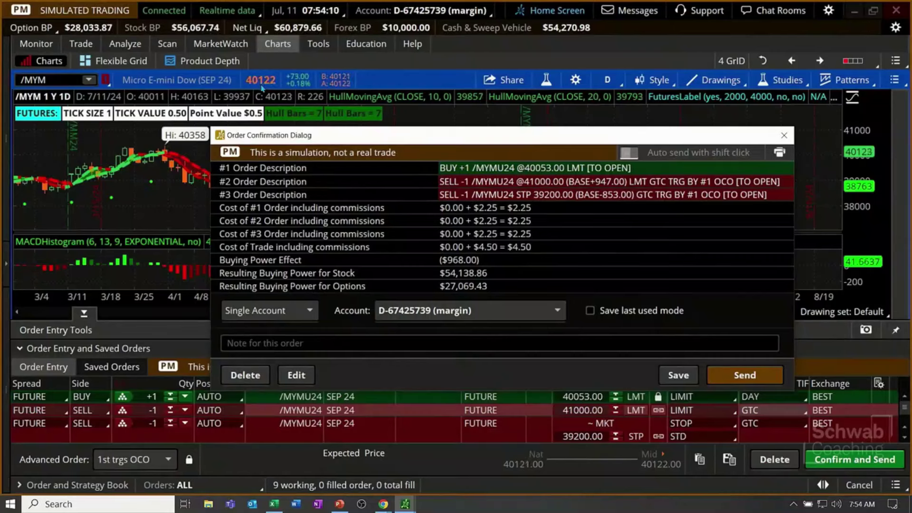
left_click(745, 375)
Examine the working /MYM buy limit, sell limit and stop orders on the daily chart
left_click_drag(405, 292, 794, 270)
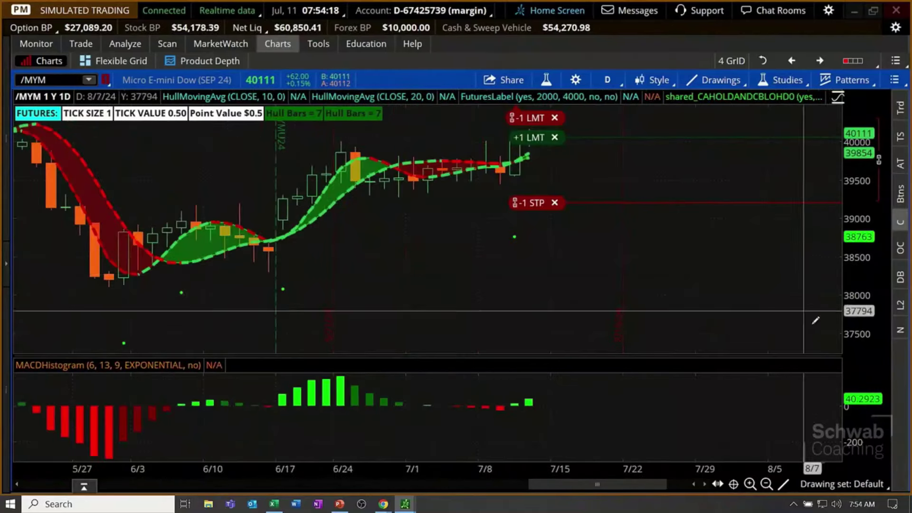
left_click(769, 486)
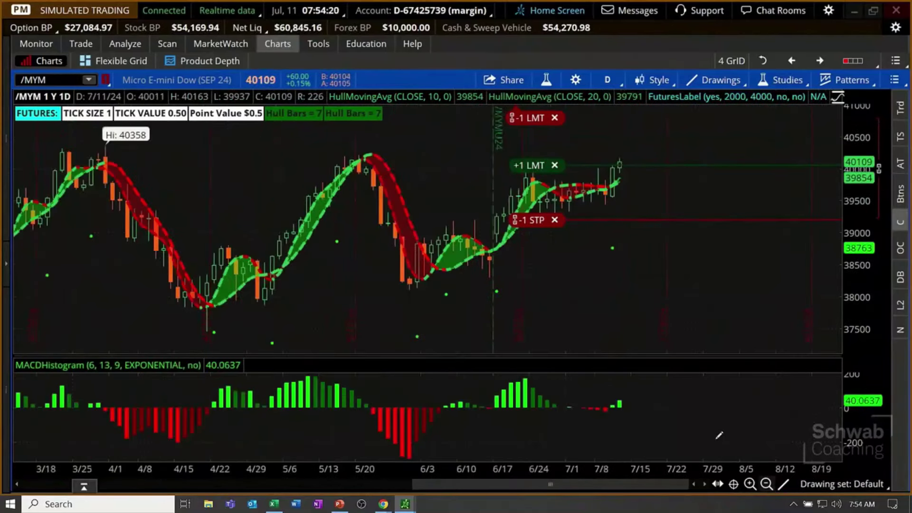
mouse_move(538, 174)
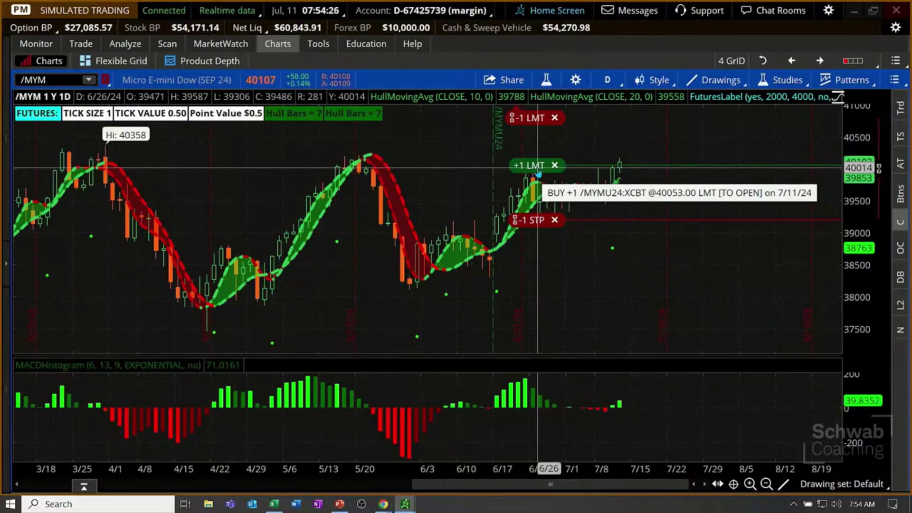
Switch the chart symbol to /M2K
left_click(59, 79)
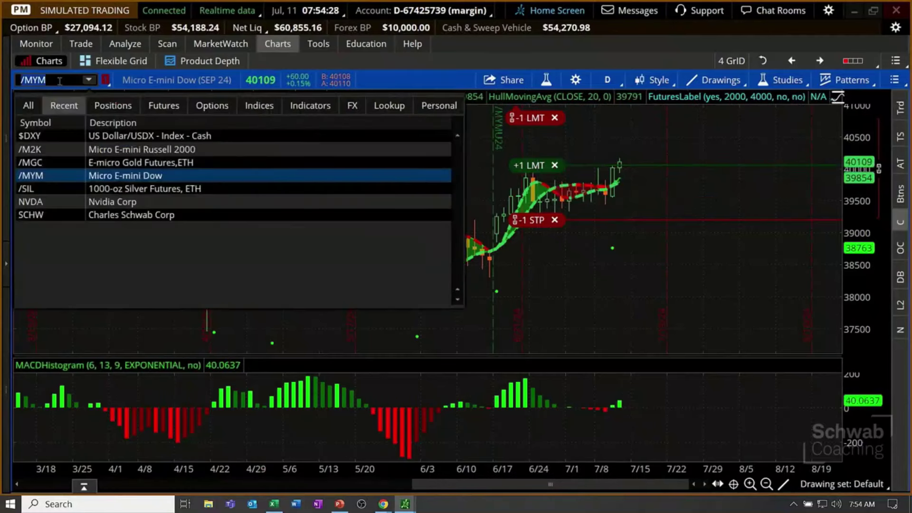
type("/M2")
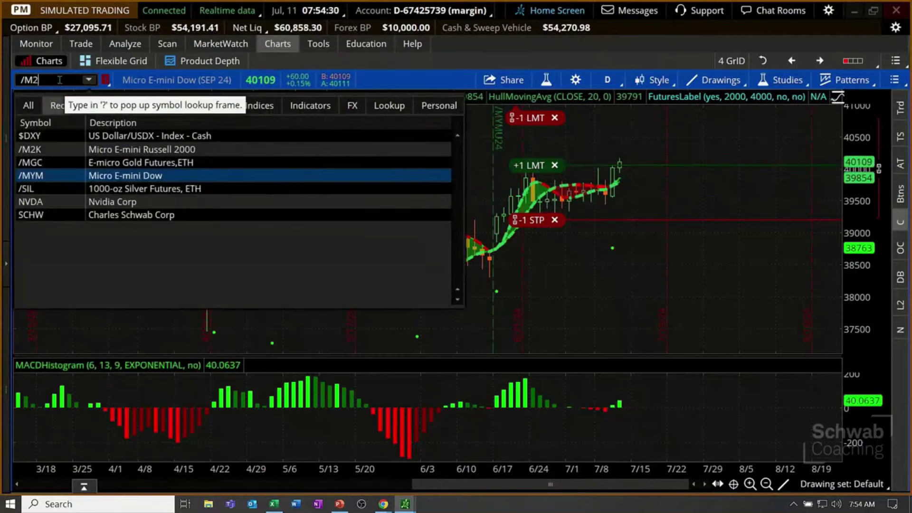
type("K")
key("Return")
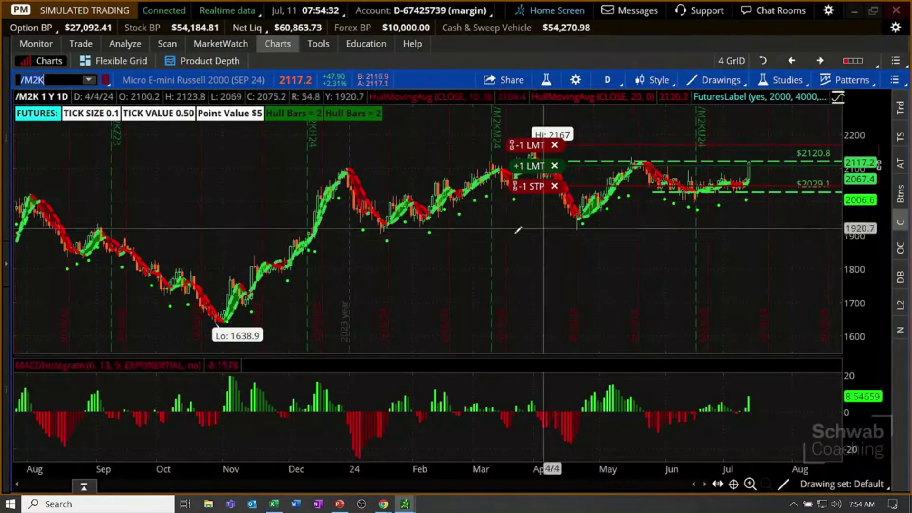
Reprice the working /M2K buy limit order to 2117.60 on the daily chart, and send the replacement order
left_click_drag(466, 230, 843, 230)
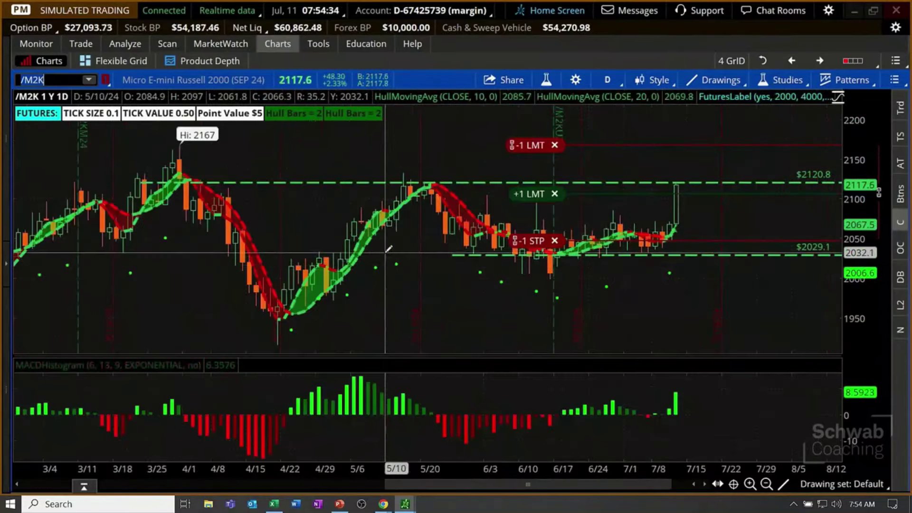
left_click_drag(388, 249, 779, 247)
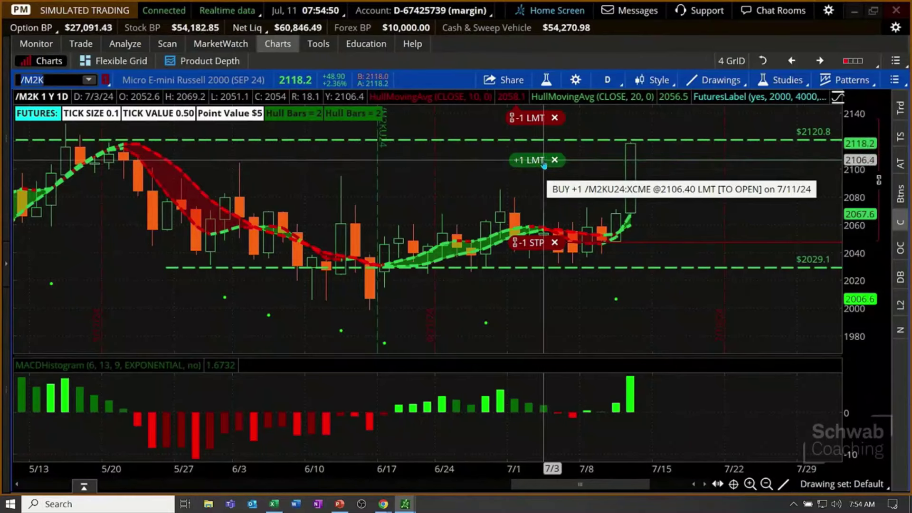
left_click_drag(543, 164, 547, 145)
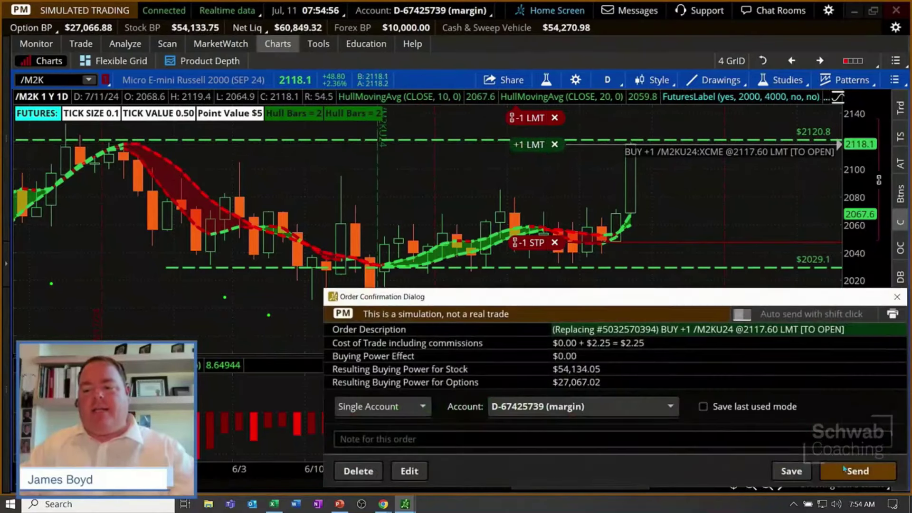
left_click(845, 471)
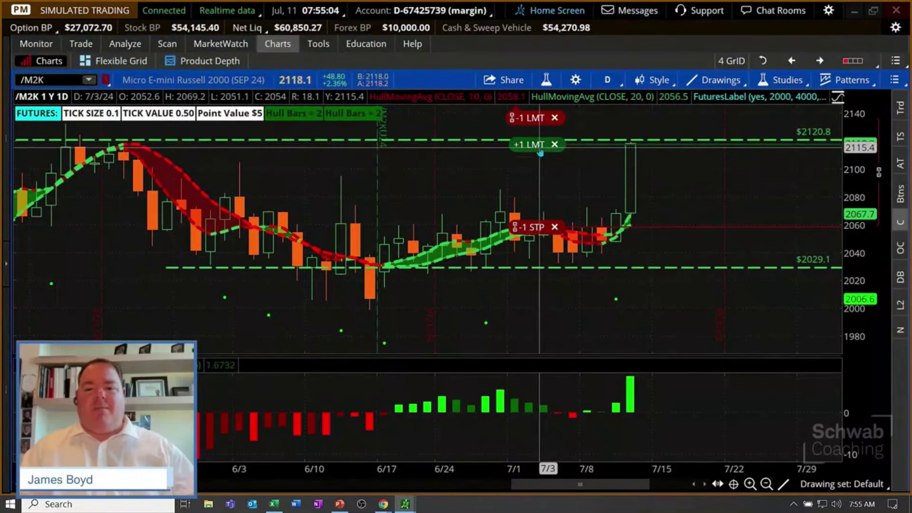
mouse_move(540, 153)
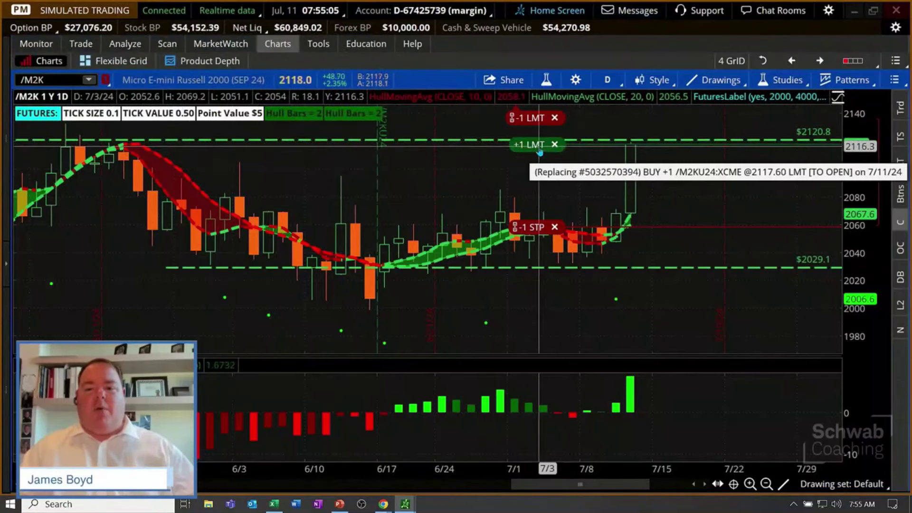
Examine the latest /M2K bars on the 5 D : 15m time frame, and return the chart to 1 Y : 1D
left_click(619, 86)
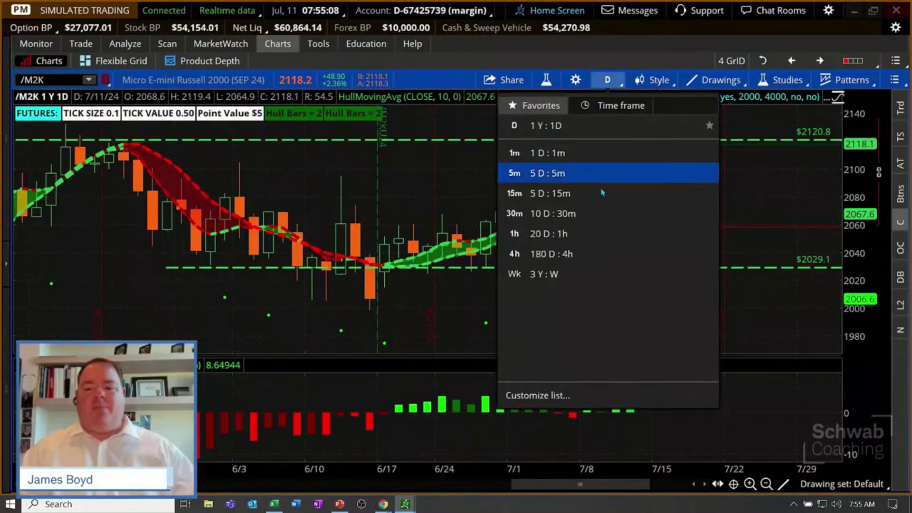
left_click(577, 194)
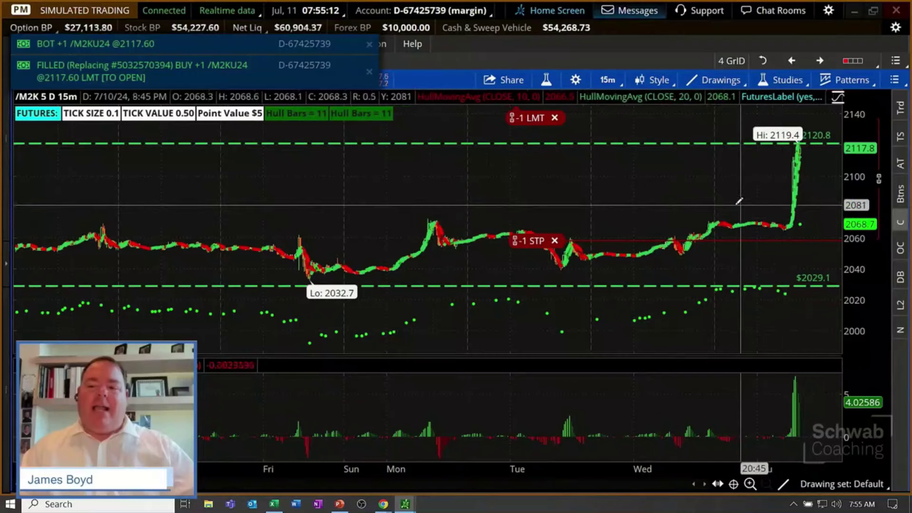
left_click_drag(733, 201, 828, 196)
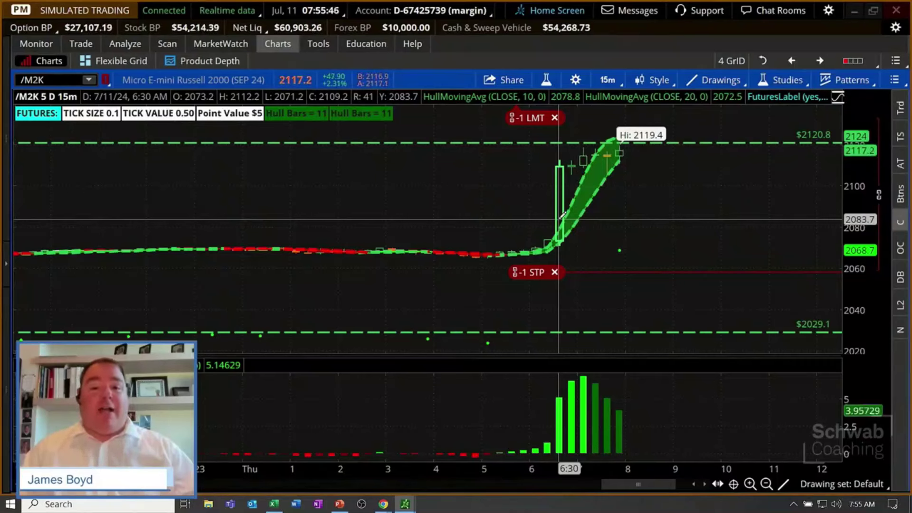
left_click(607, 80)
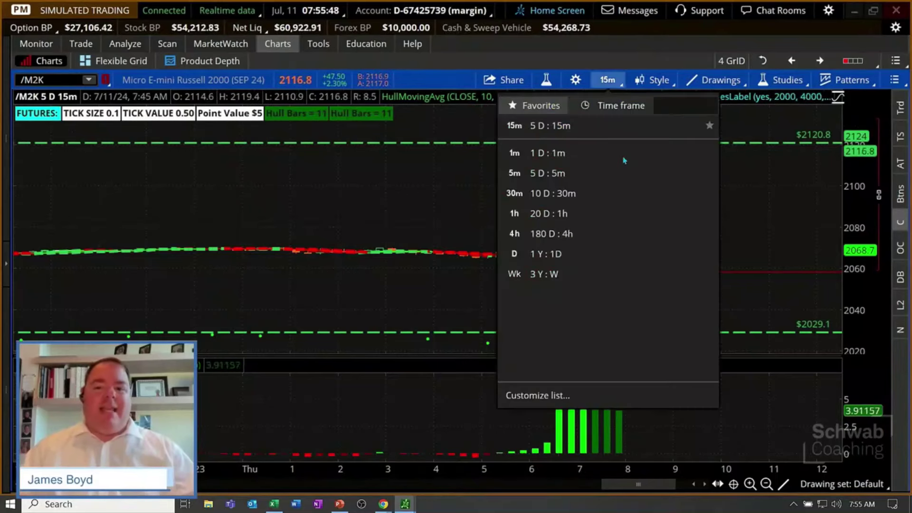
left_click(608, 257)
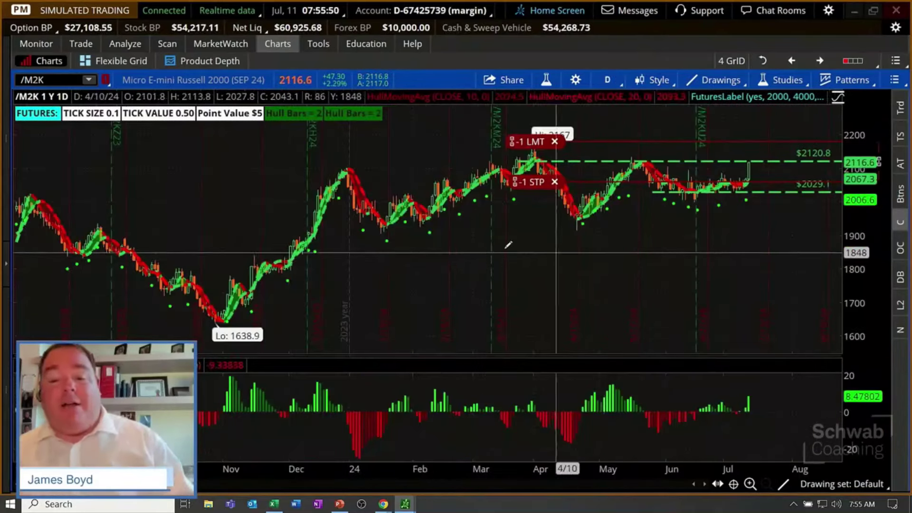
left_click_drag(482, 244, 835, 244)
Switch the chart symbol to /MYM and focus on the most recent daily candles and working orders
left_click(68, 77)
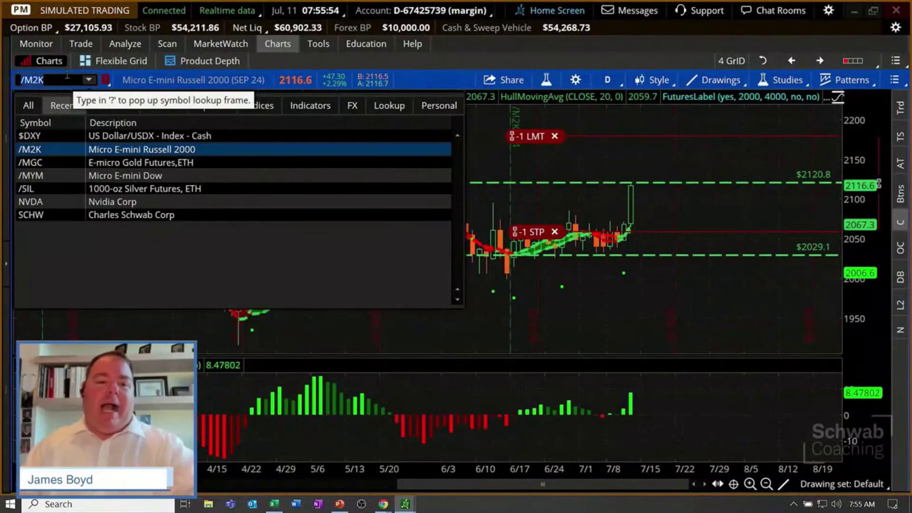
key("Return")
type("/N")
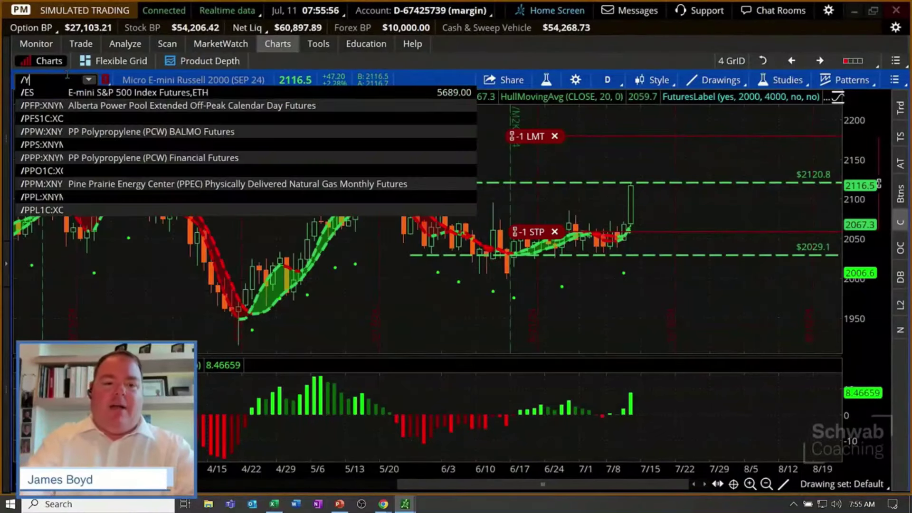
type("YM")
key("Return")
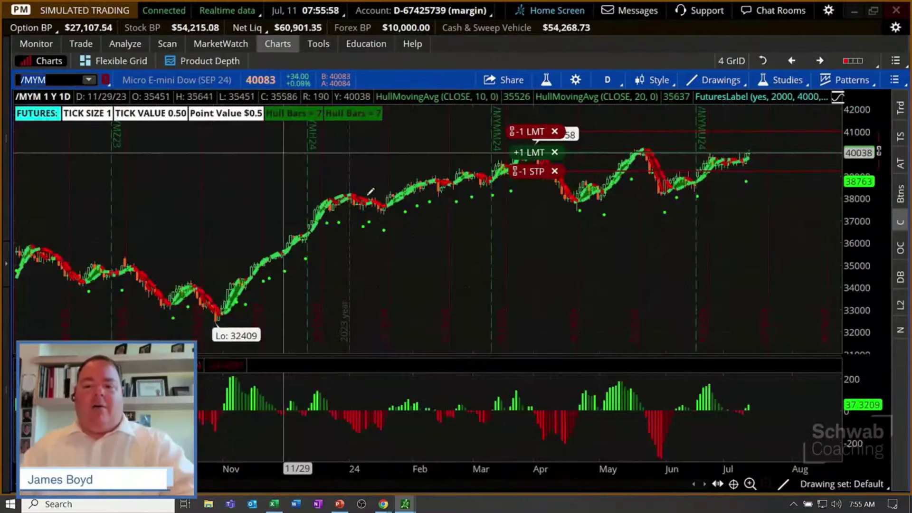
left_click_drag(796, 212, 727, 182)
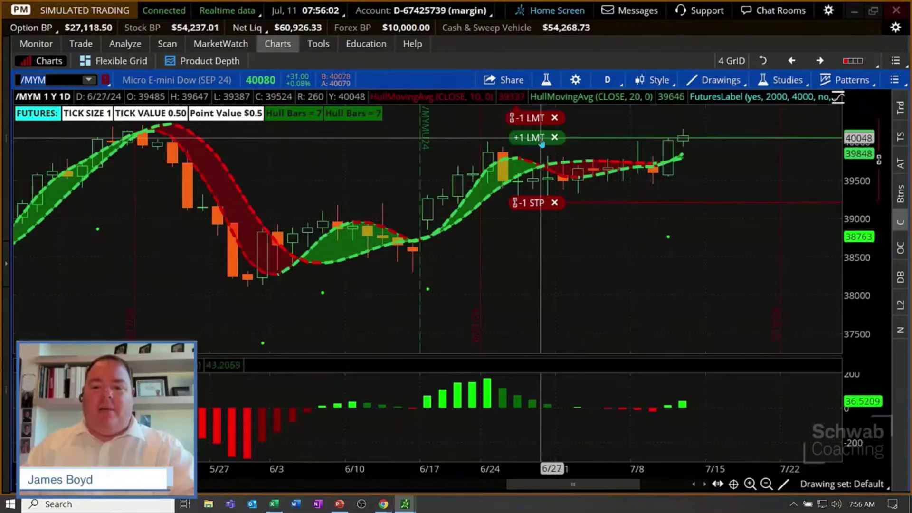
Reprice the working /MYM buy limit order to 40072, and send the replacement order
mouse_move(541, 144)
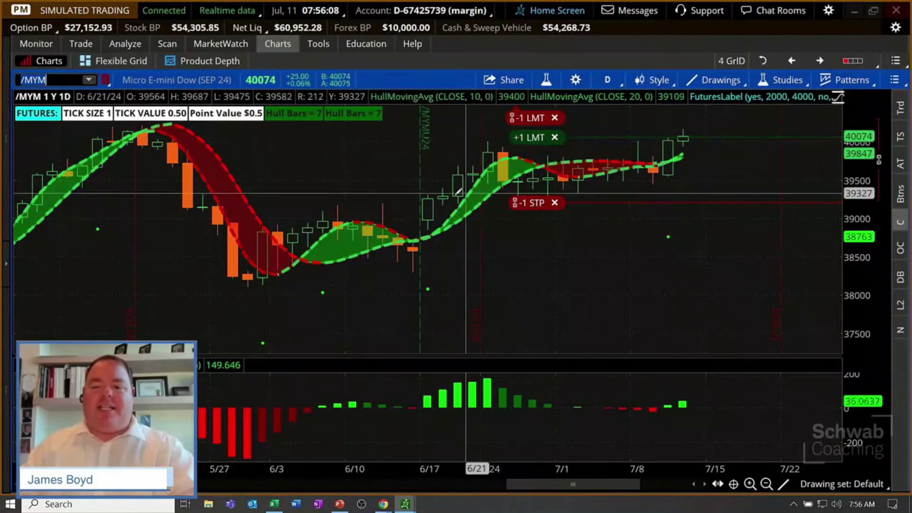
left_click_drag(814, 199, 468, 200)
left_click_drag(547, 149, 549, 143)
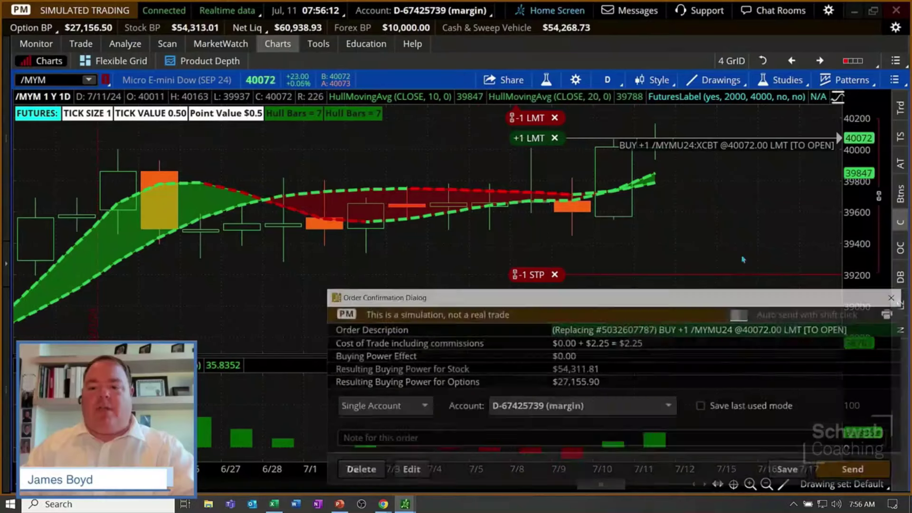
left_click(848, 471)
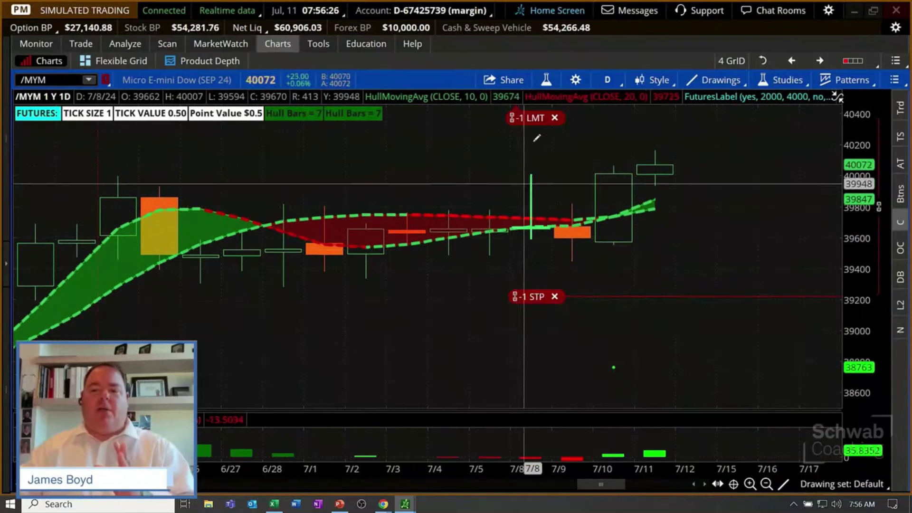
Review today's filled orders for /MYMU24 and /M2KU24 in the account's trade activity
left_click_drag(527, 118, 534, 129)
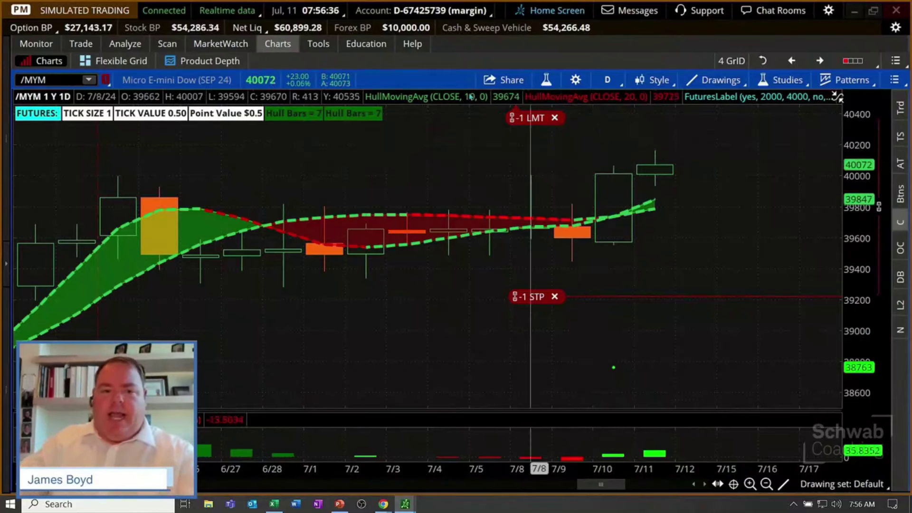
left_click(34, 44)
left_click(116, 117)
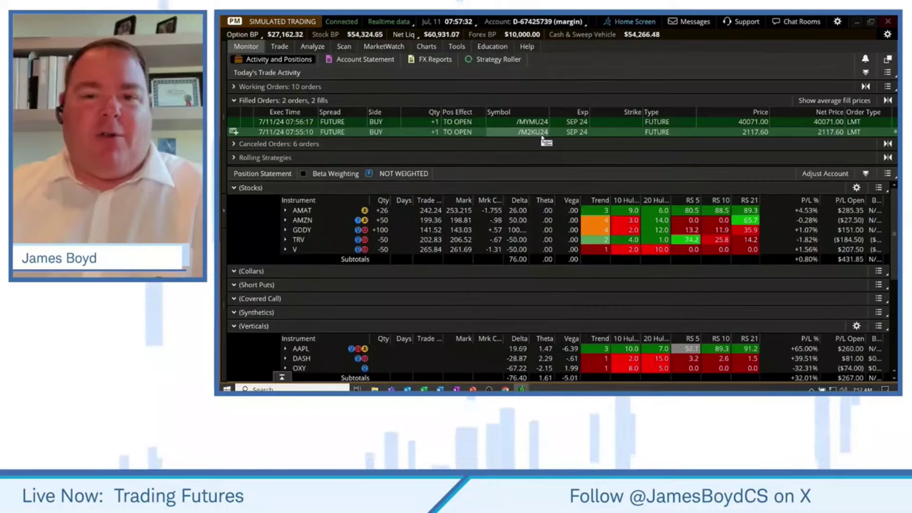
left_click(332, 122)
left_click(537, 122)
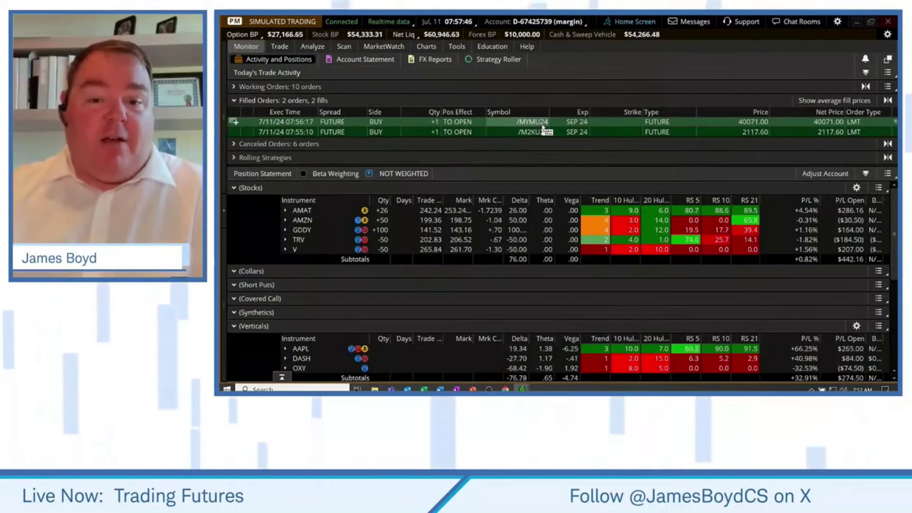
Return to the charts and view the USD/JPY daily chart
left_click(424, 47)
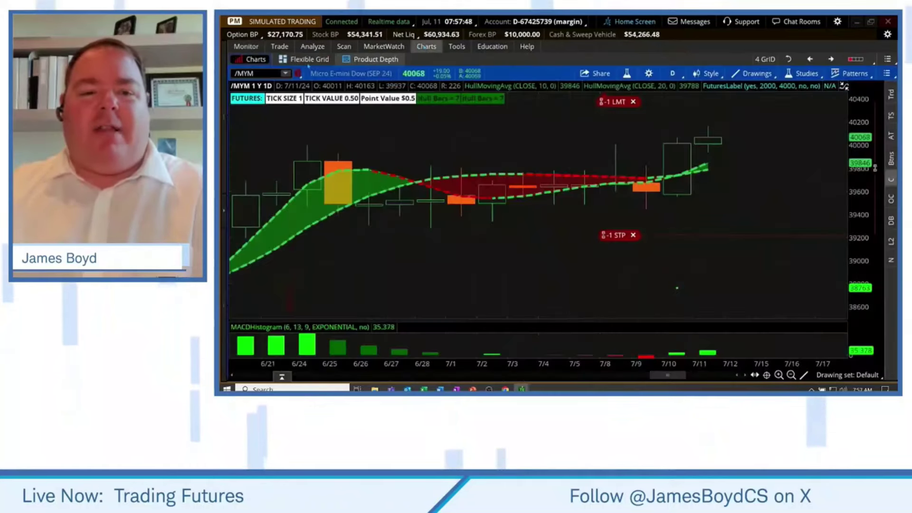
left_click(267, 72)
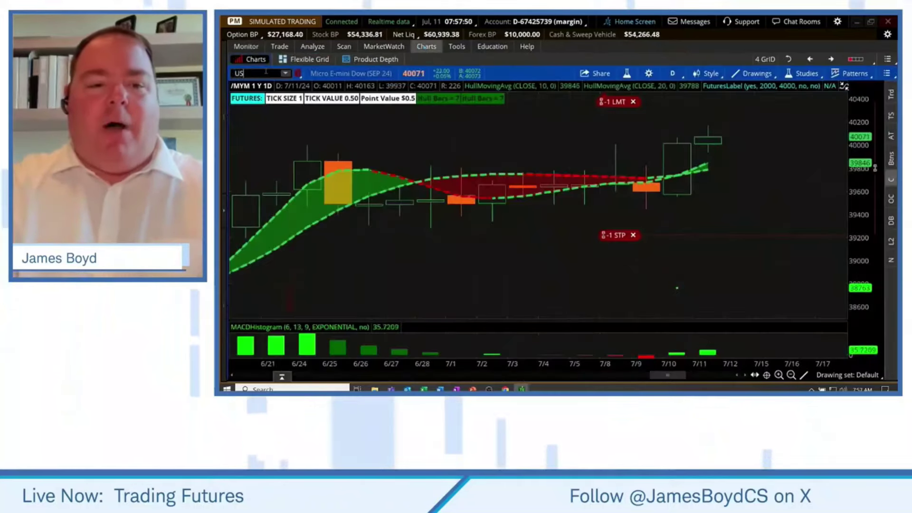
type("USD/JPY")
key("Return")
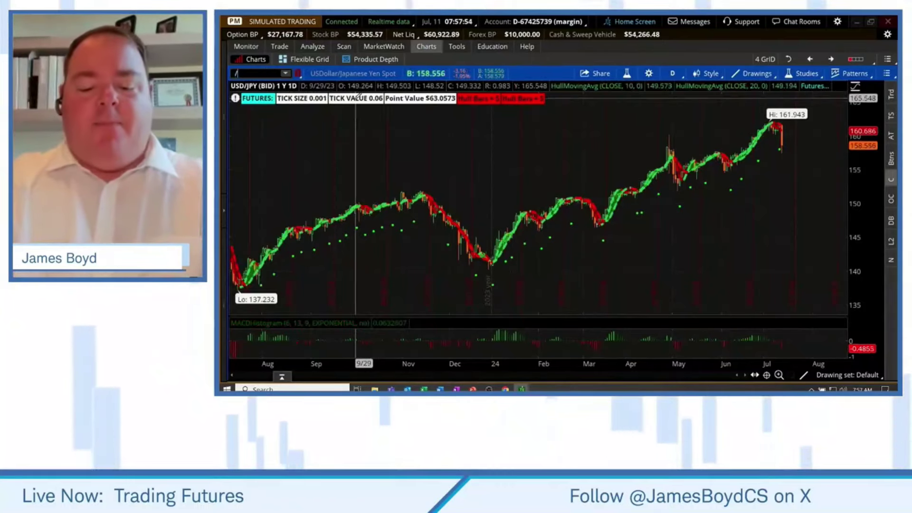
Chart the /6J Japanese Yen futures and examine daily price action from late April onward
type("/6J")
key("Return")
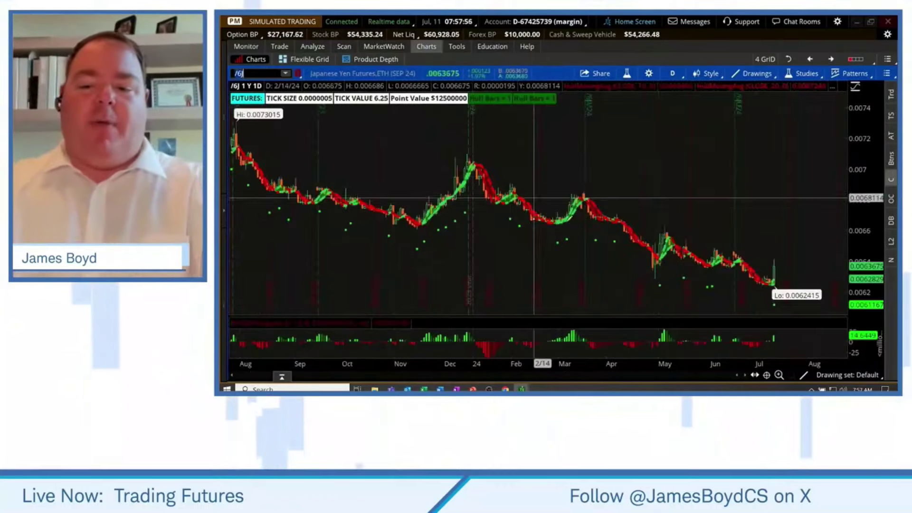
left_click_drag(664, 265, 769, 275)
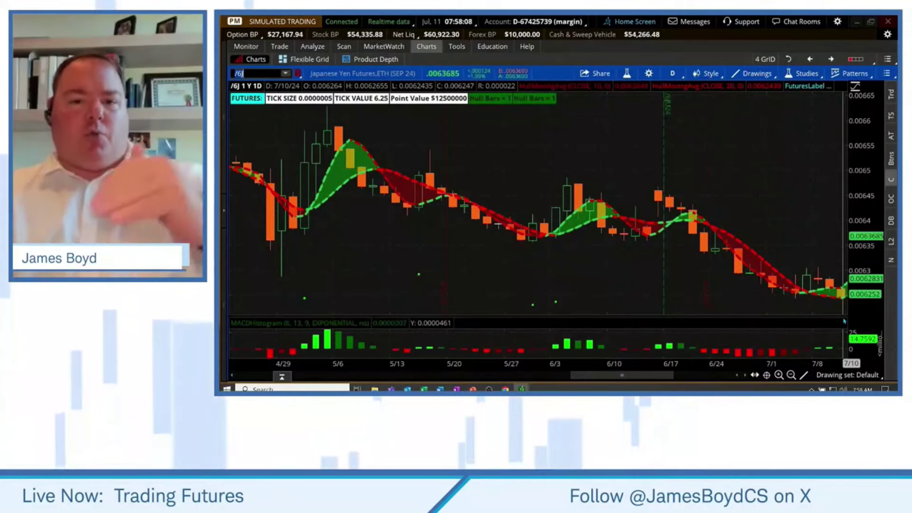
Chart the /NKD Nikkei 225 futures and examine the daily trend from March onward
type("/NKD")
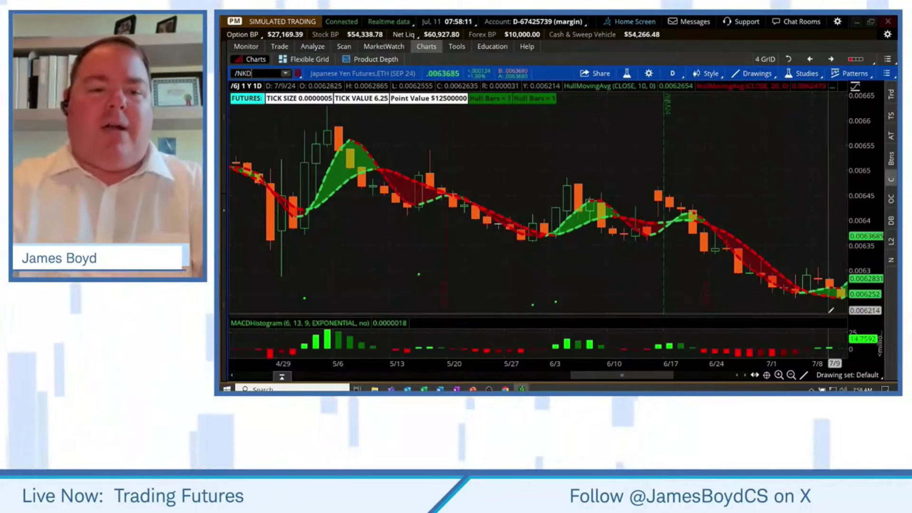
key("Return")
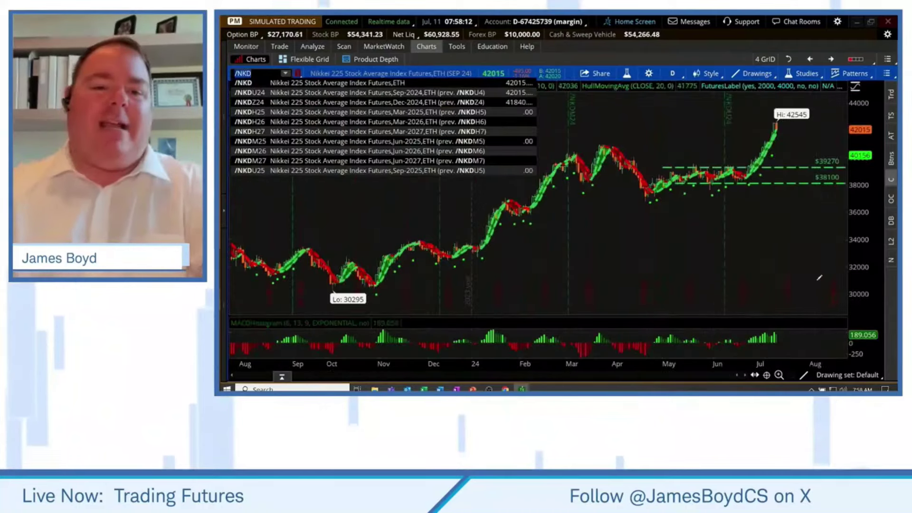
left_click_drag(755, 222, 543, 230)
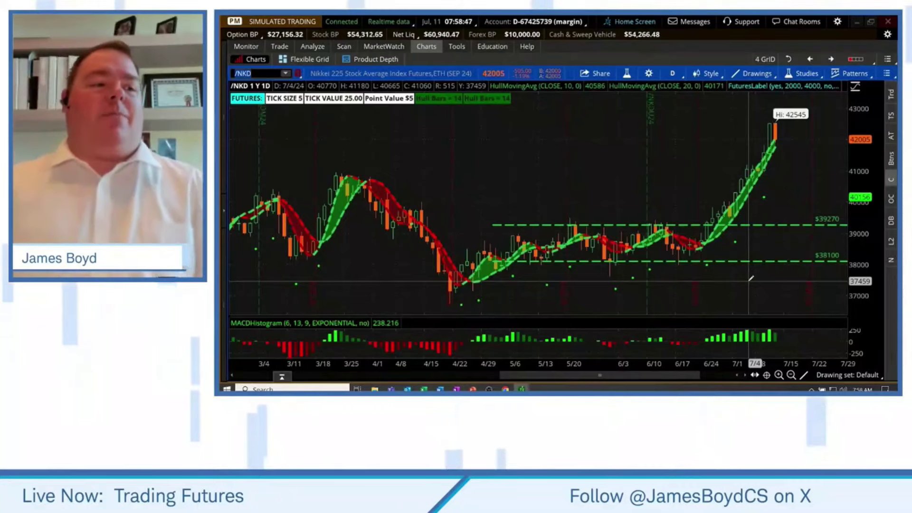
Chart the $DXY dollar index and examine its daily price action from late February onward
left_click(268, 72)
type("$DXY")
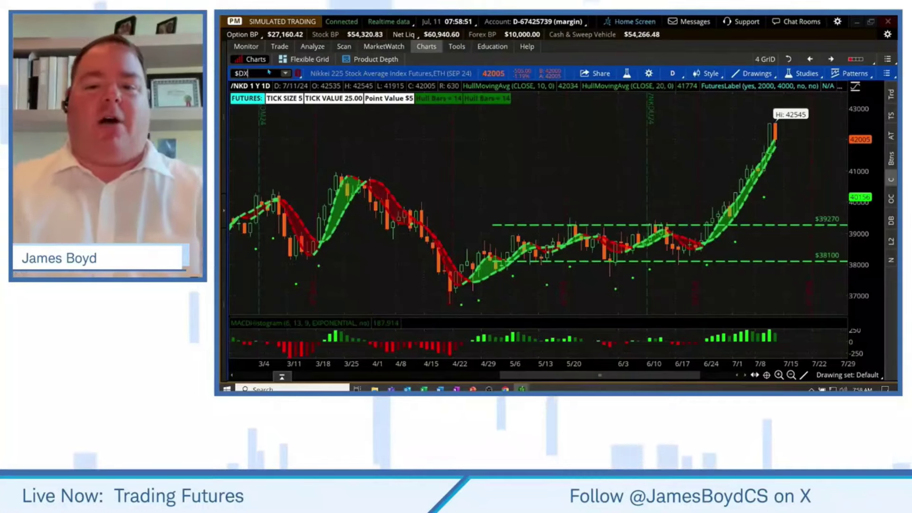
key("Return")
left_click_drag(570, 199, 829, 198)
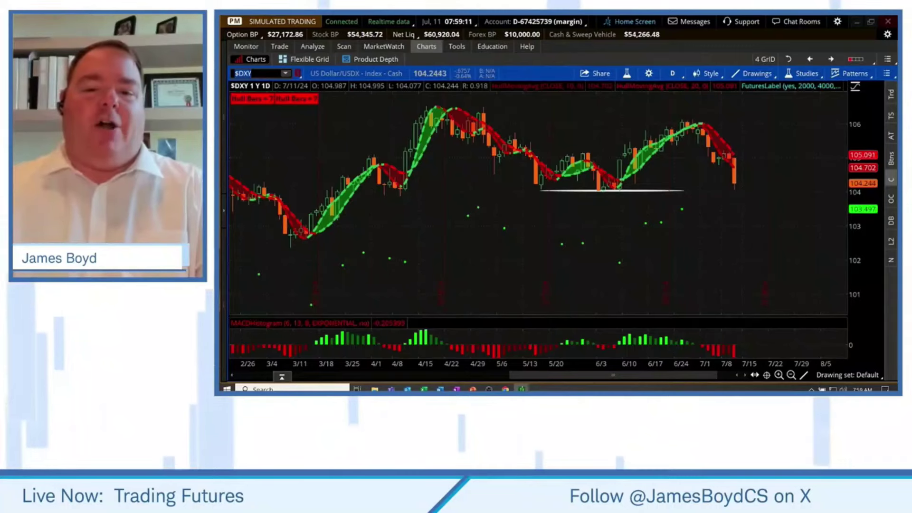
Switch to the other thinkorswim window and view the Futures Webcast watchlist quotes
key("super+Tab")
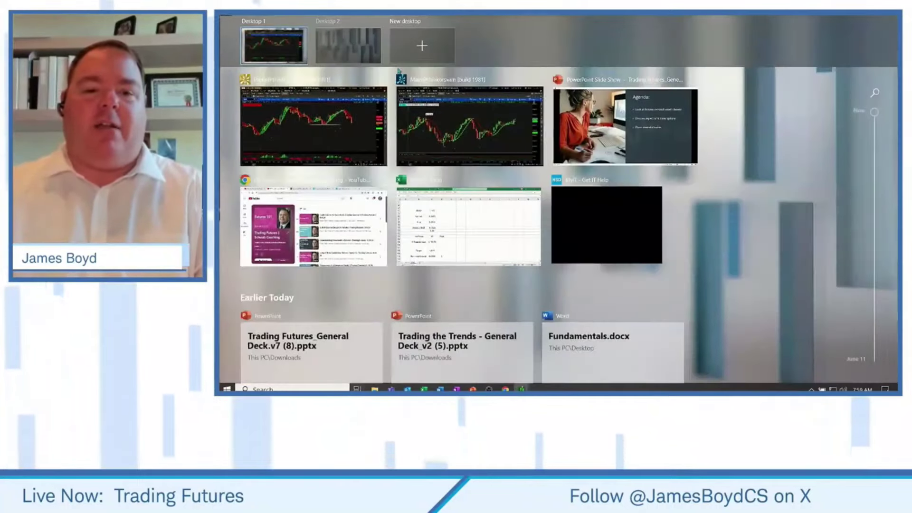
left_click(375, 133)
left_click(381, 48)
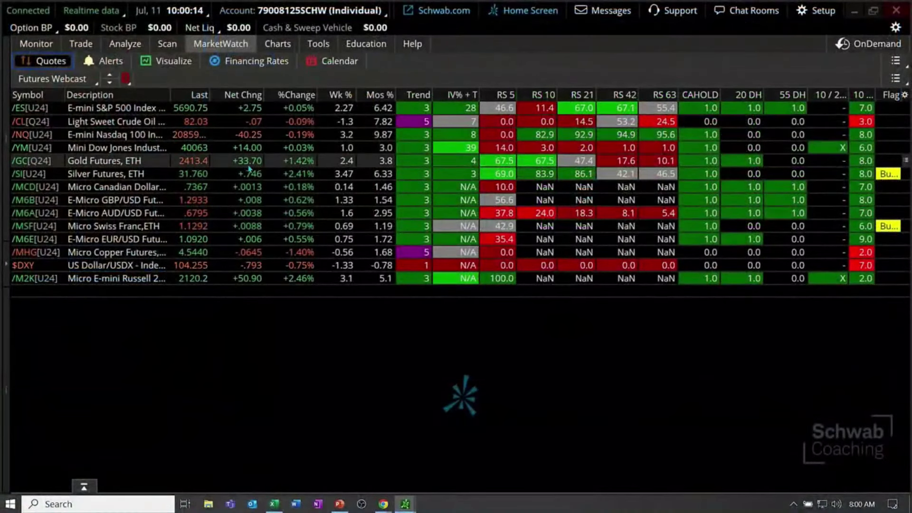
Chart NEM on the daily time frame and examine its price action from February onward
left_click(274, 44)
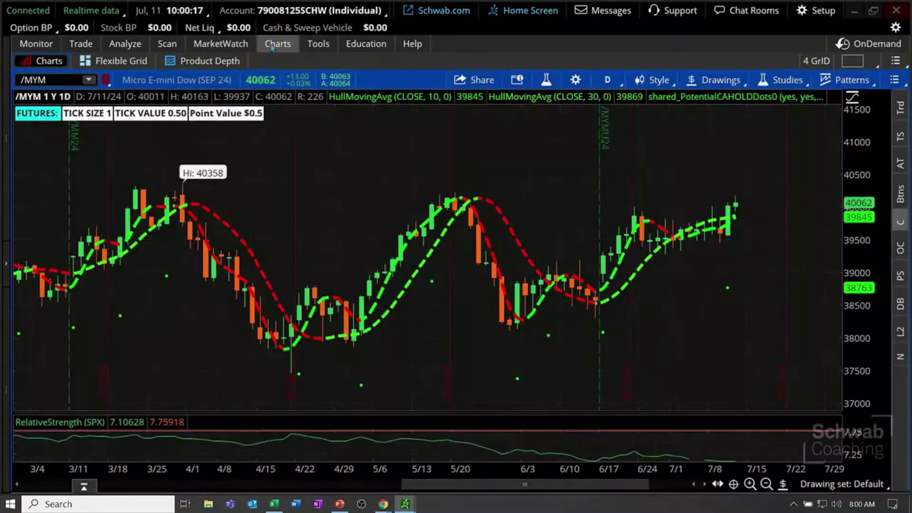
left_click(67, 77)
type("NEM")
key("Return")
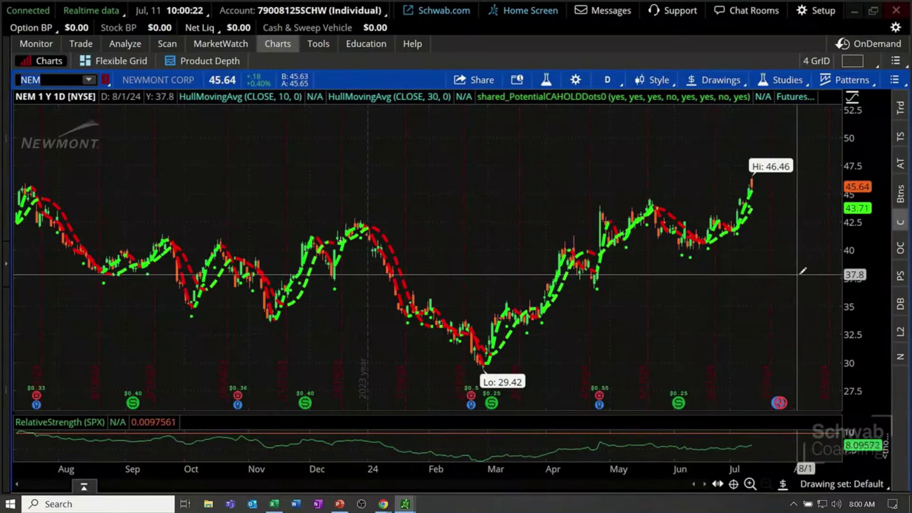
left_click_drag(802, 274, 366, 265)
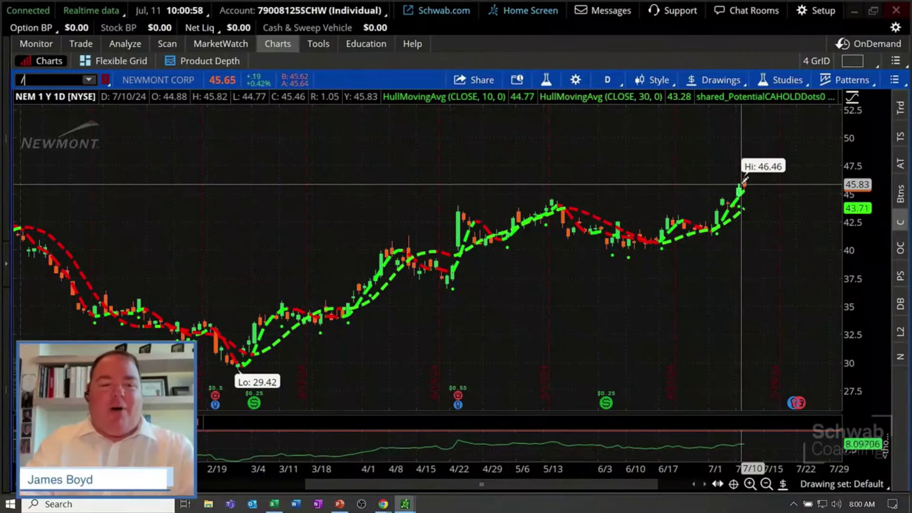
Chart the /MGC micro gold futures and examine the daily trend from March onward, focusing on the candles since late May
type("MGC")
key("Return")
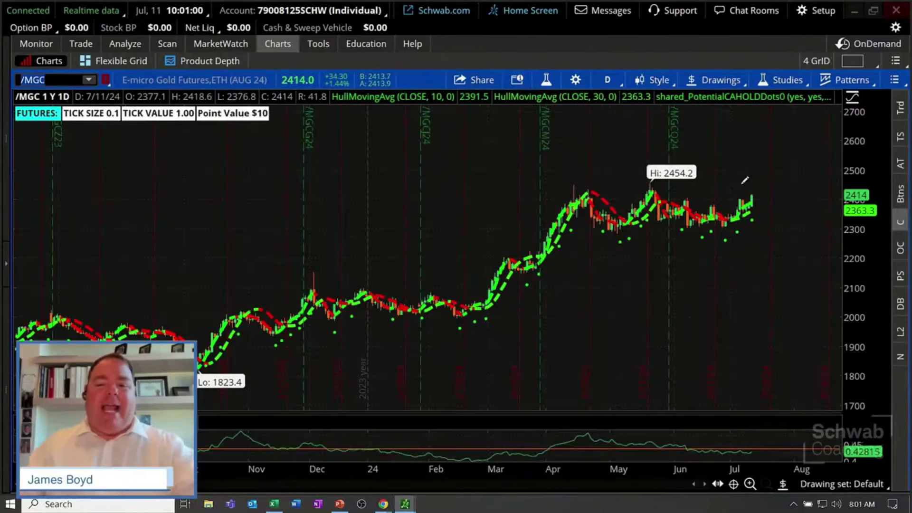
mouse_move(802, 209)
left_mouse_down()
mouse_move(547, 239)
mouse_move(423, 240)
left_mouse_up()
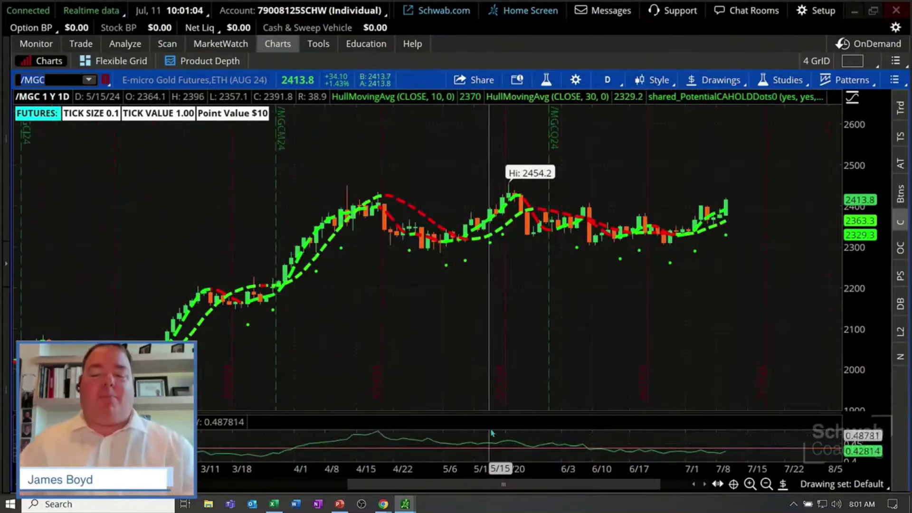
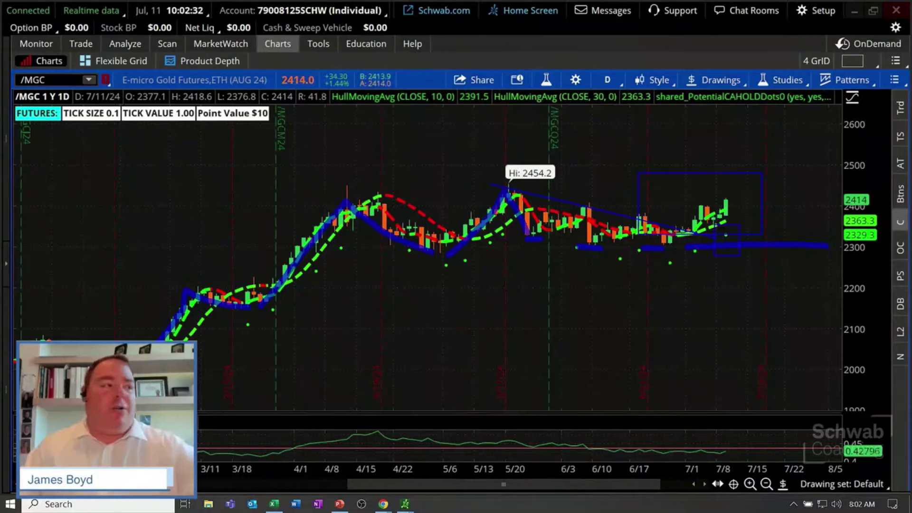
key("Escape")
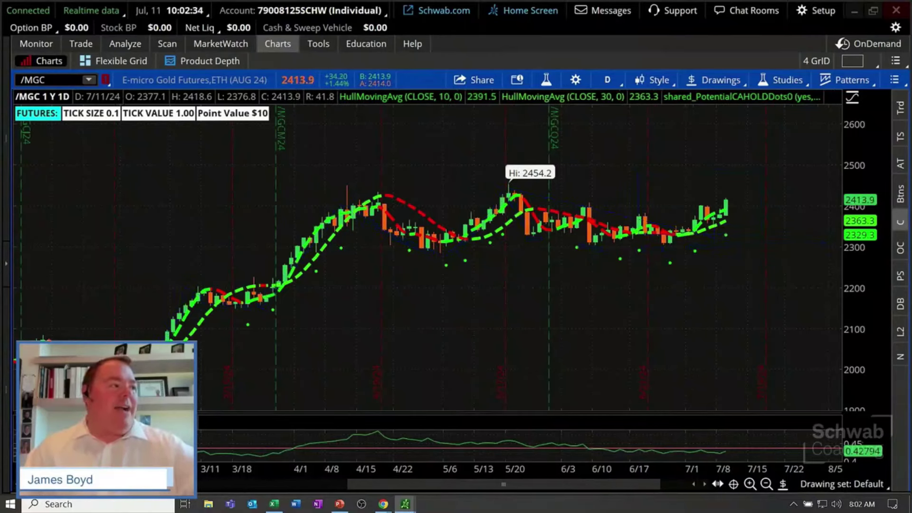
left_click_drag(738, 264, 524, 245)
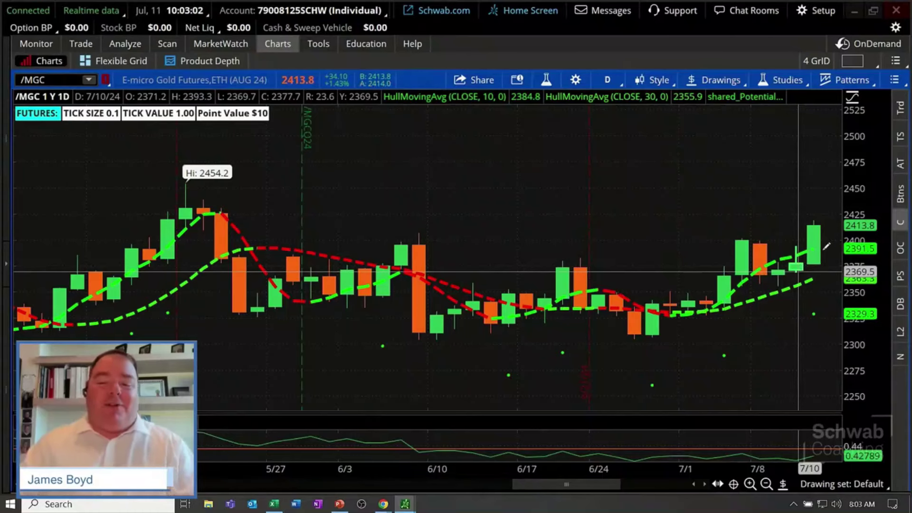
right_click(821, 230)
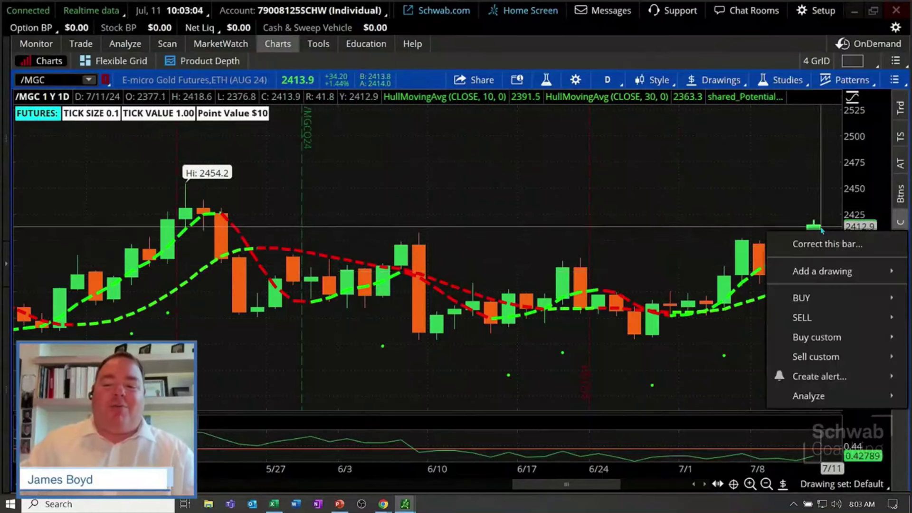
mouse_move(851, 337)
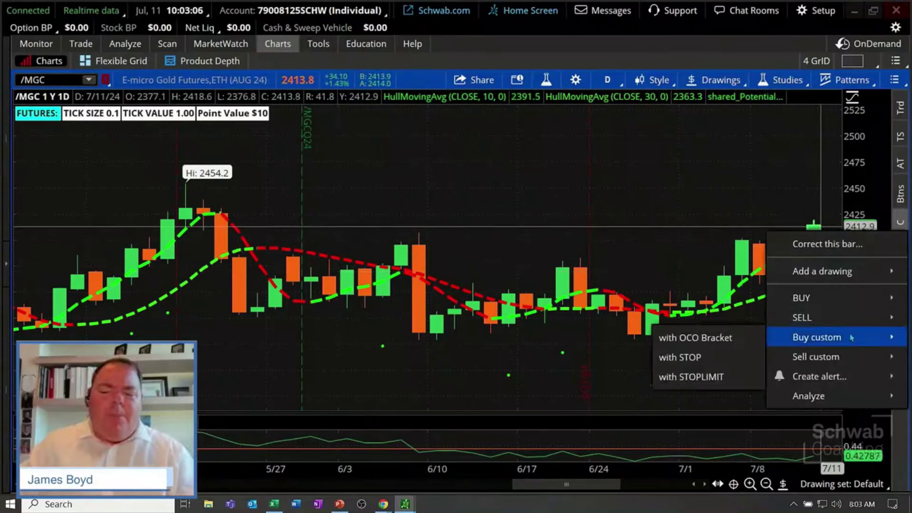
left_click(732, 339)
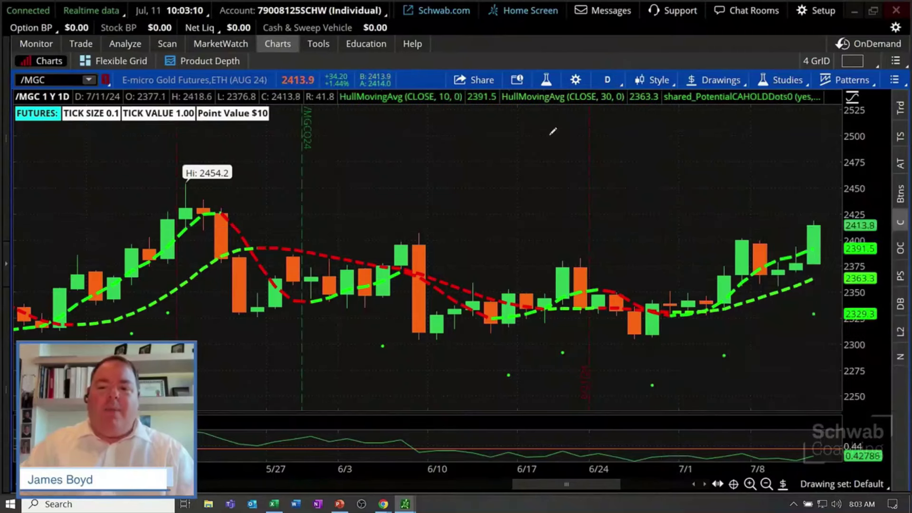
Draw a Fibonacci retracement on the /MGC chart from the May 20 high near 2431.1 down to about 2307.9
left_click(783, 484)
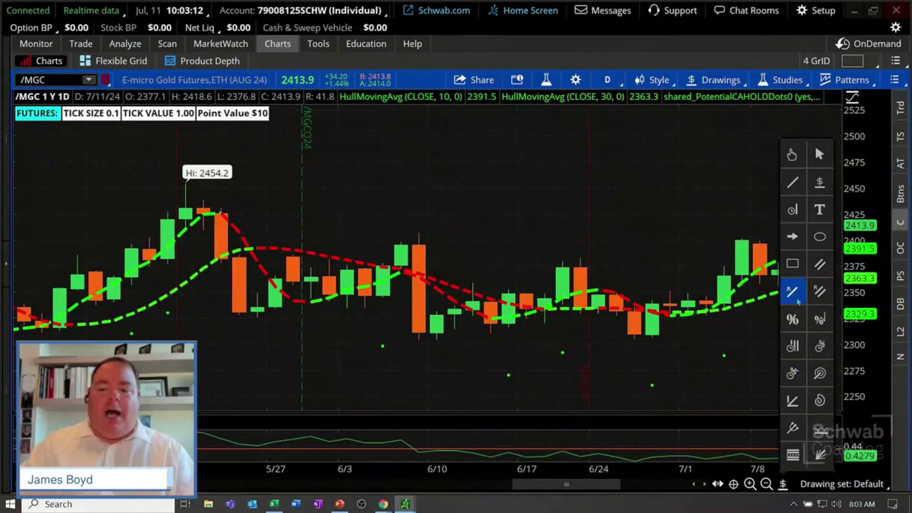
left_click(792, 320)
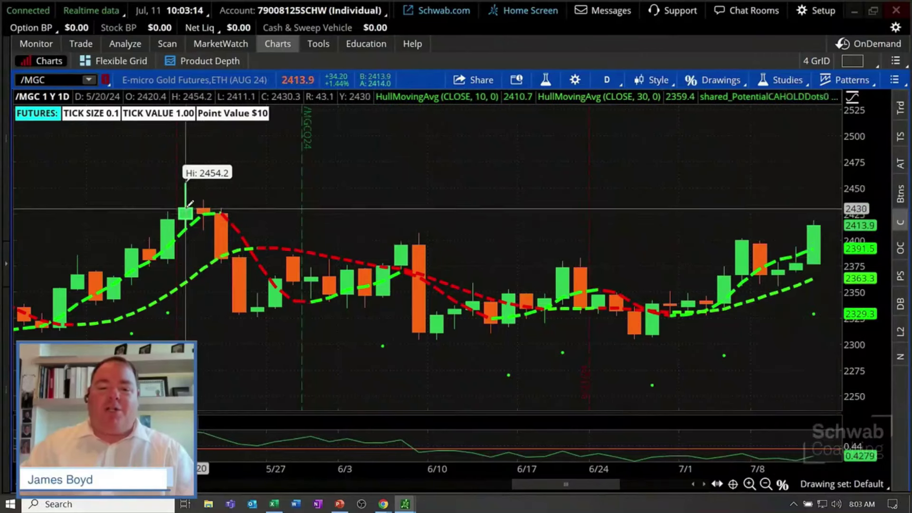
left_click(188, 207)
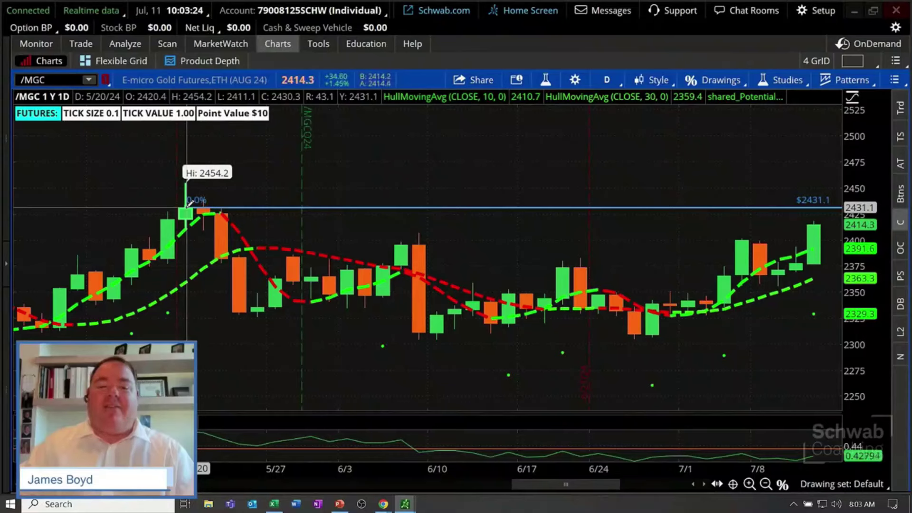
left_click(307, 334)
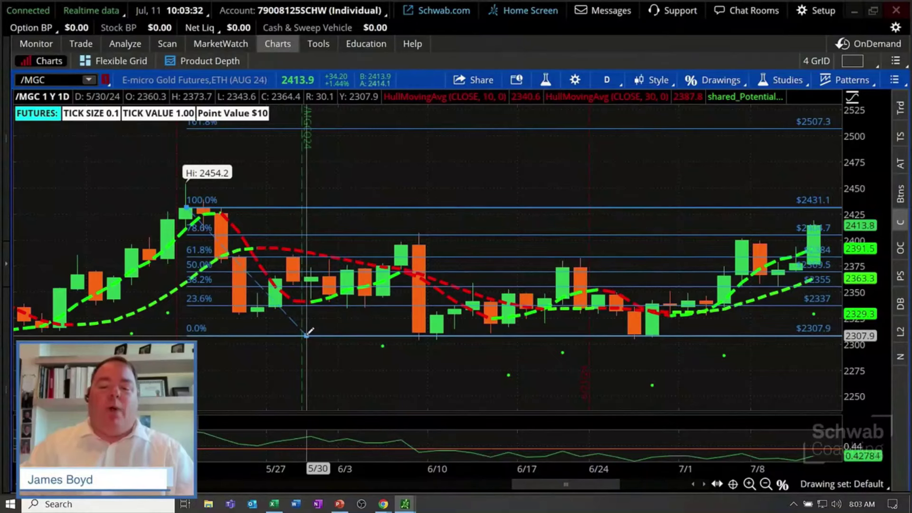
left_click(307, 333)
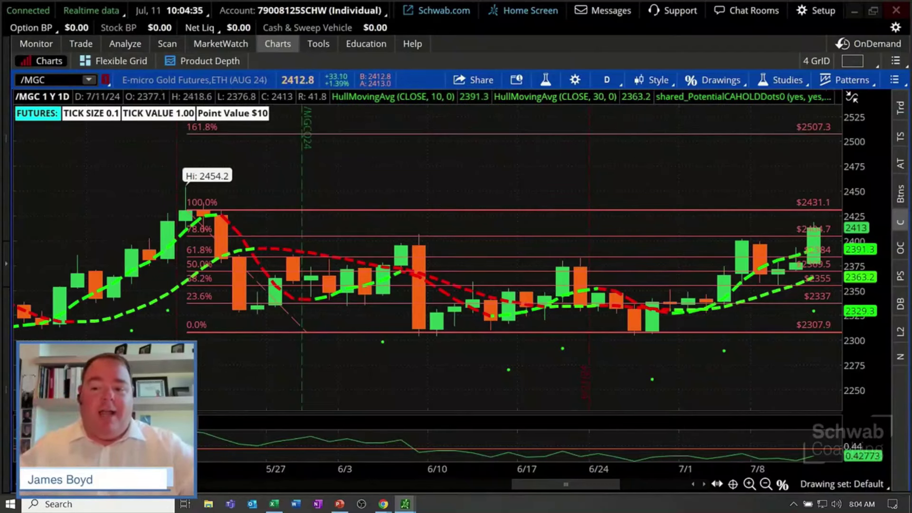
Switch to the Paper thinkorswim window and chart /MGC on the daily time frame from April onward
right_click(820, 230)
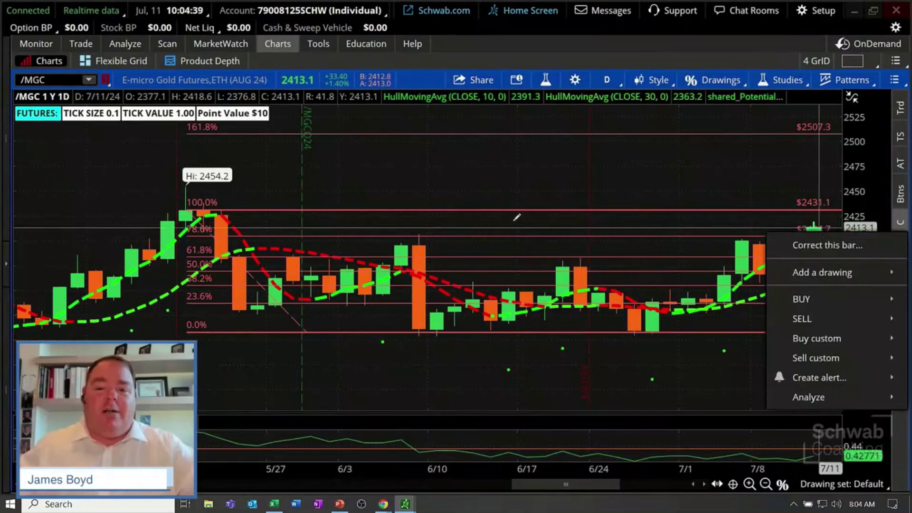
left_click(406, 505)
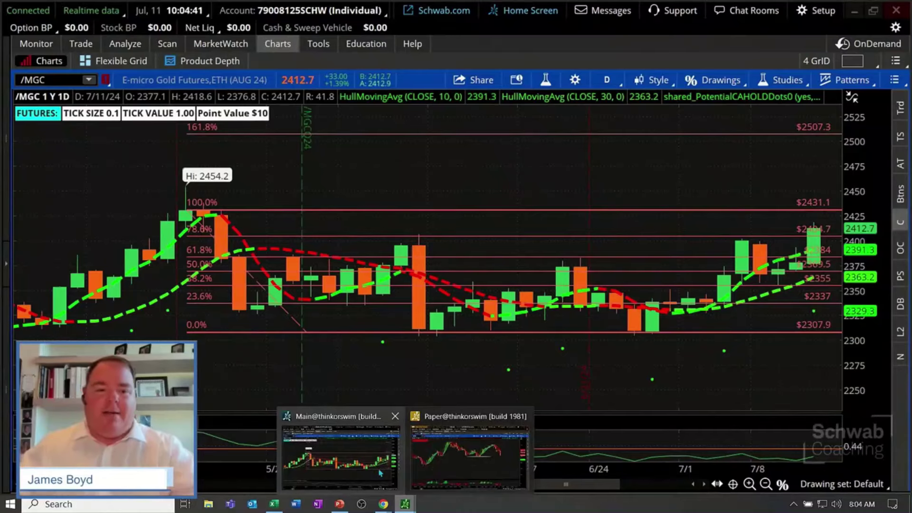
left_click(469, 456)
left_click(66, 79)
type("/M")
key("BackSpace")
key("BackSpace")
key("BackSpace")
key("BackSpace")
key("BackSpace")
key("BackSpace")
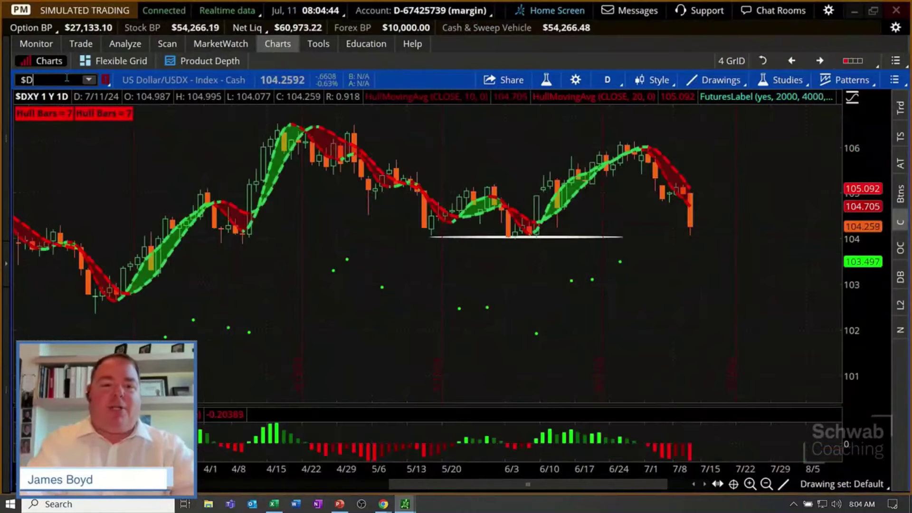
type("/MGC")
key("Return")
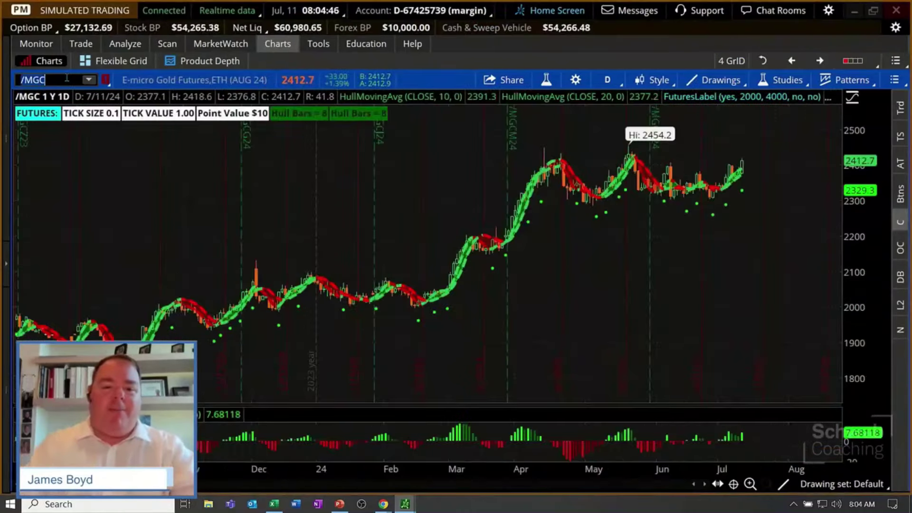
scroll(511, 205, "up", 5)
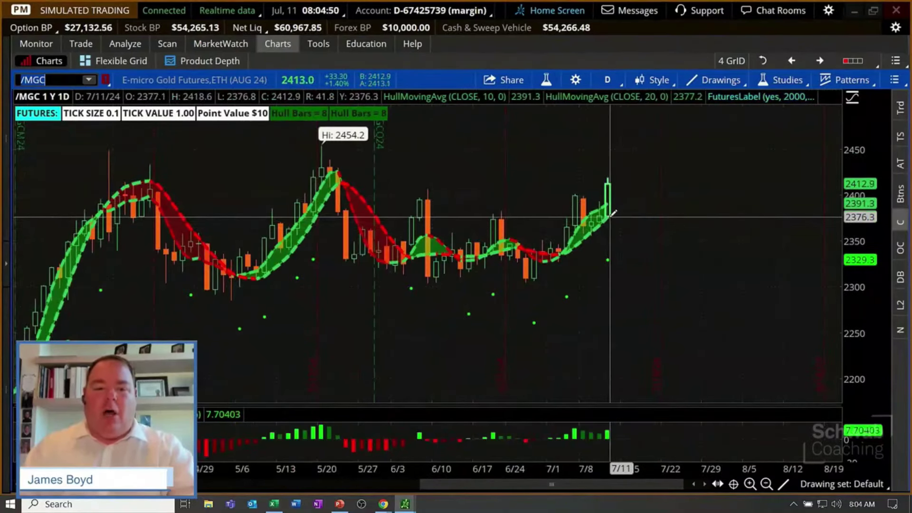
right_click(613, 188)
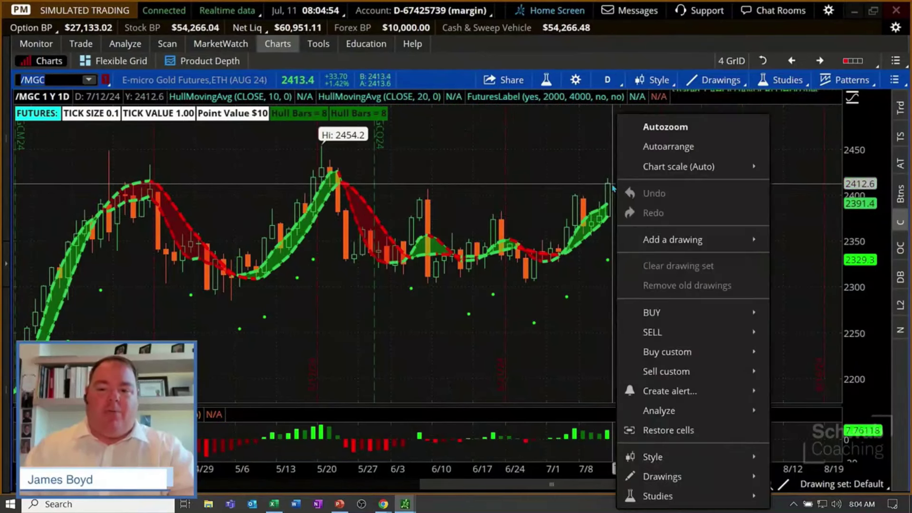
mouse_move(739, 357)
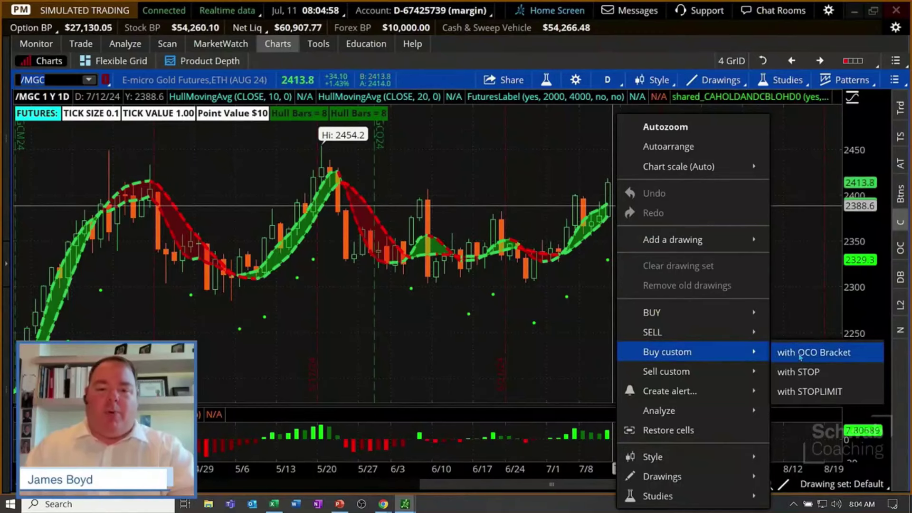
key("Escape")
key("Escape")
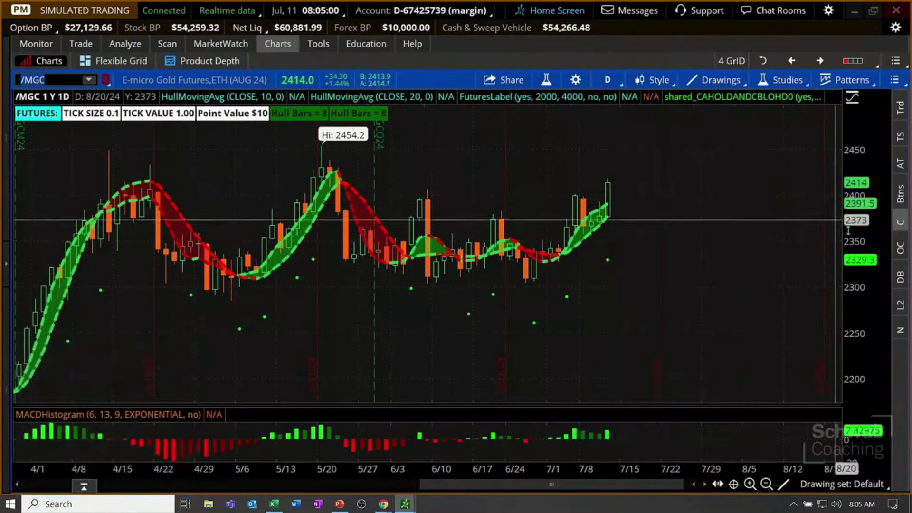
Draw a Fibonacci retracement on the paper /MGC chart from the May 20 high near 2431.7 down to about 2308.6
left_click_drag(867, 269, 855, 281)
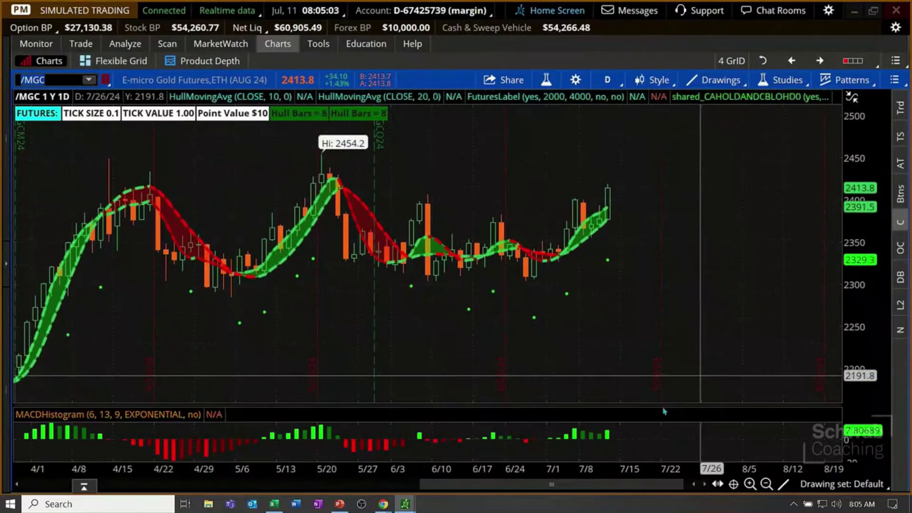
left_click(784, 484)
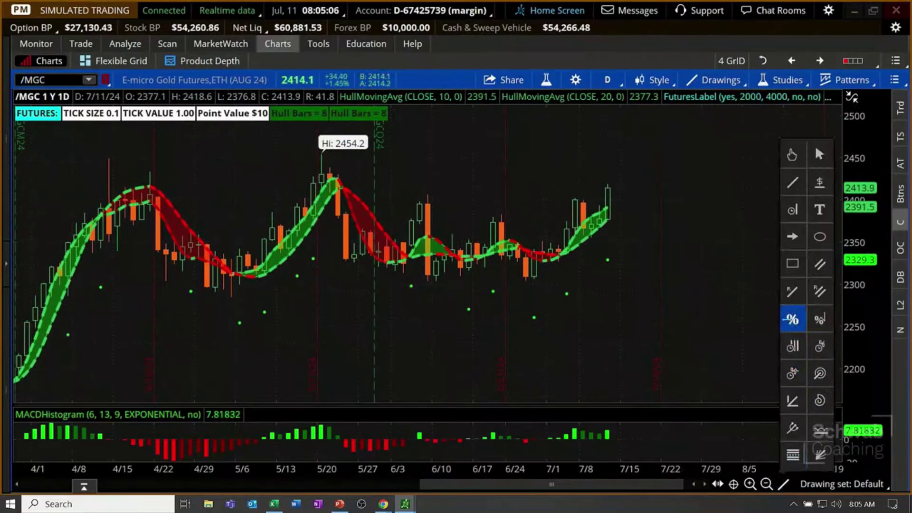
left_click(792, 319)
left_click(323, 173)
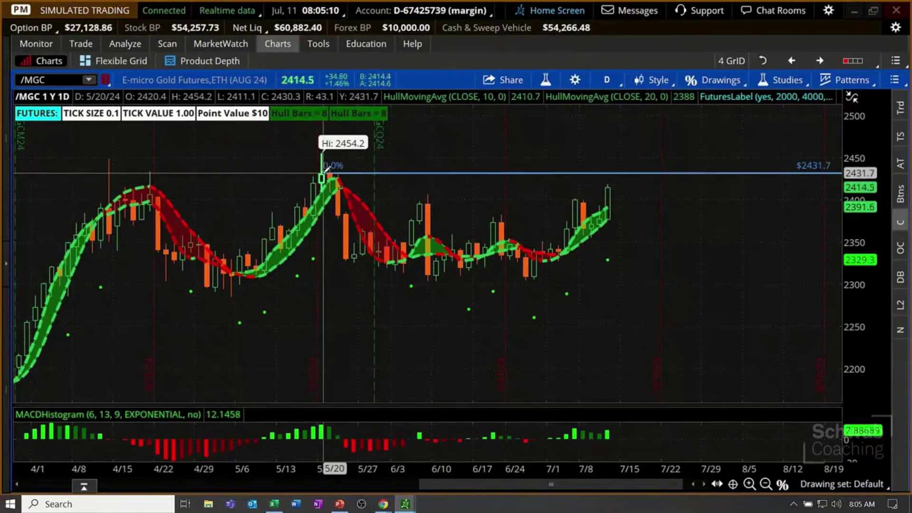
left_click(337, 221)
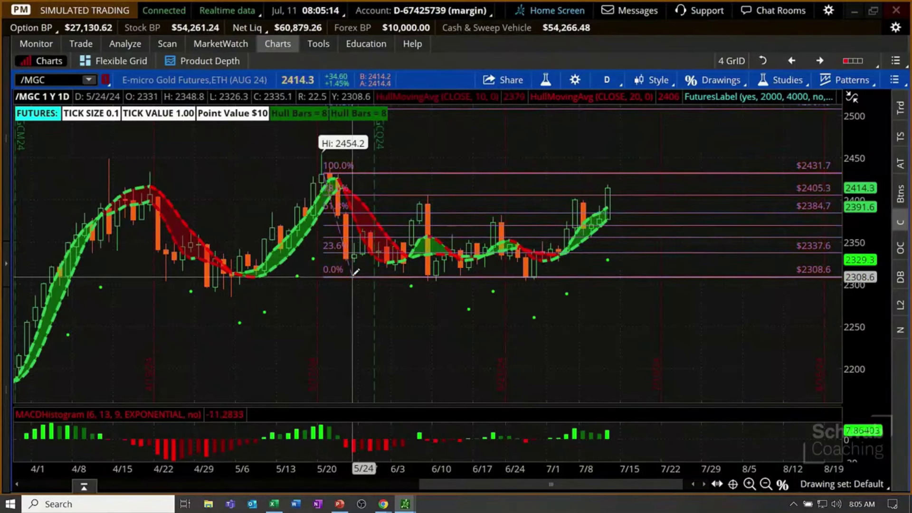
left_click(352, 275)
left_click_drag(864, 241, 861, 262)
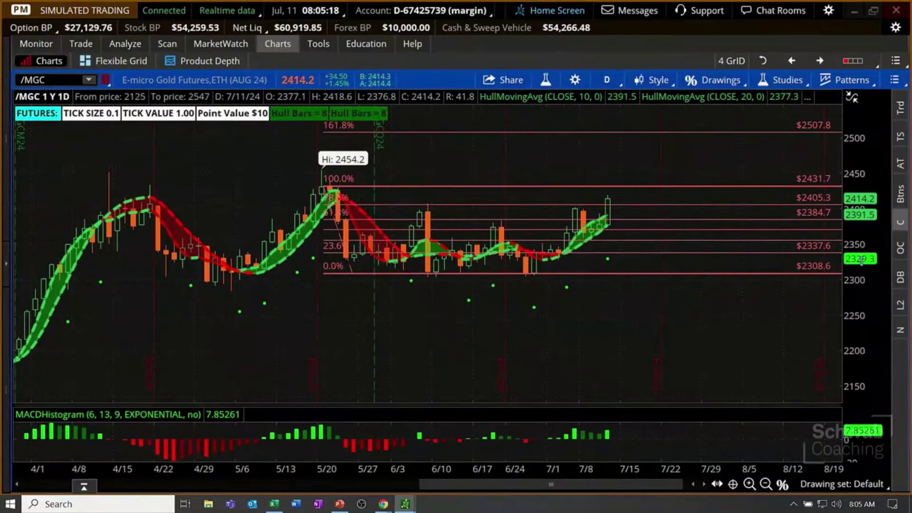
Create a custom buy order with an OCO bracket for one /MGC contract at a 2412.70 limit from the July 11 candle
left_click(84, 492)
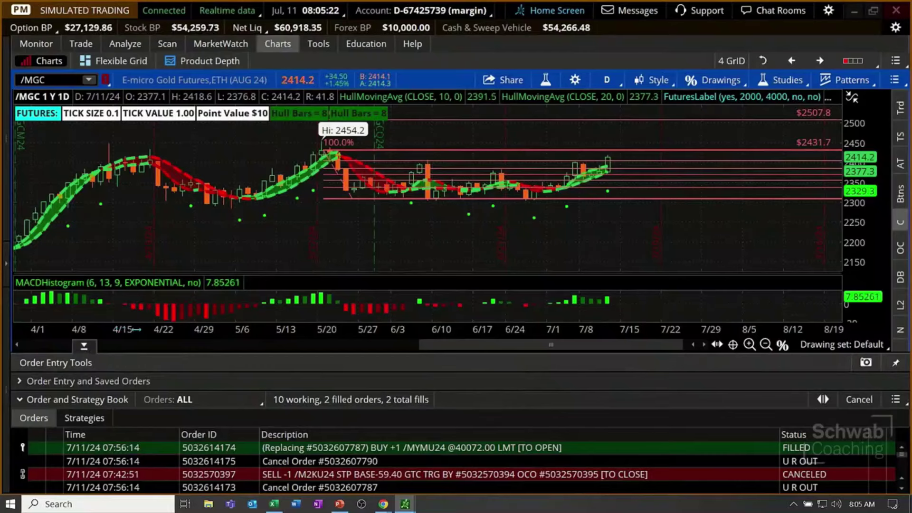
left_click(84, 346)
right_click(611, 190)
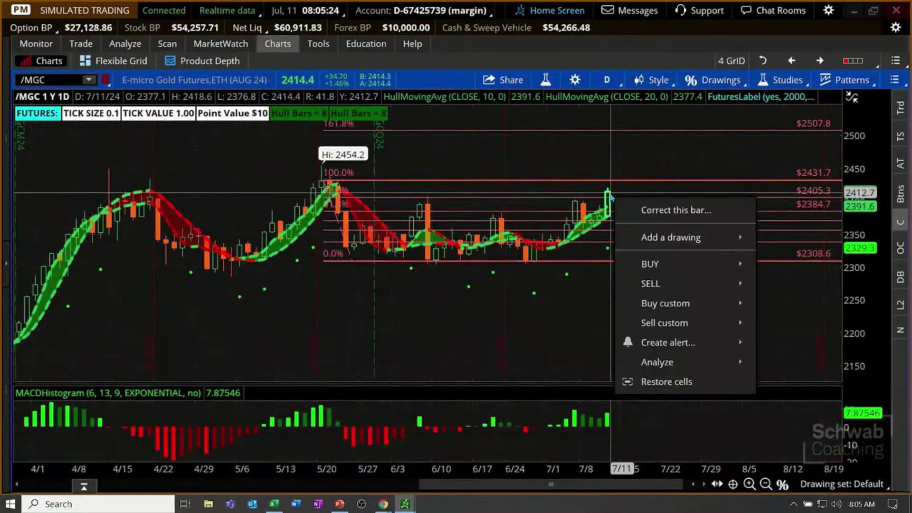
mouse_move(678, 304)
left_click(787, 306)
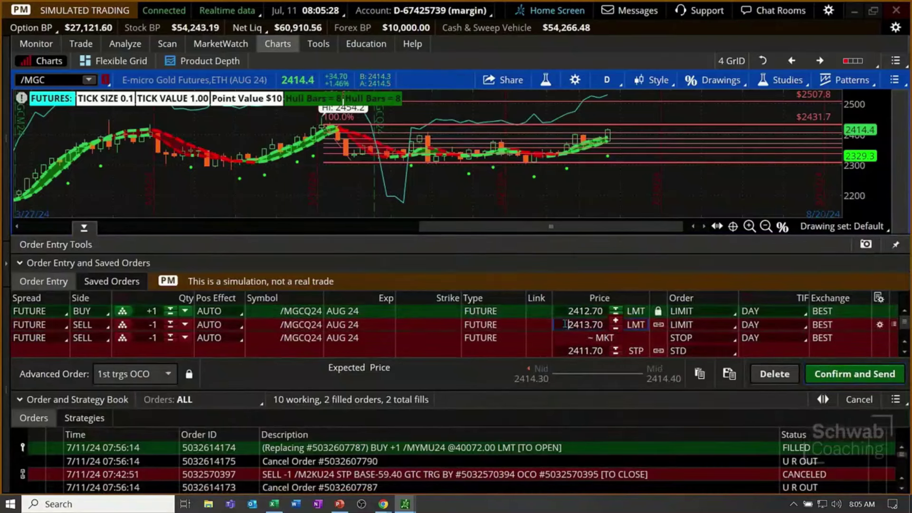
Set the bracket's sell limit target to 2504.00 and its time in force to GTC
left_click(602, 324)
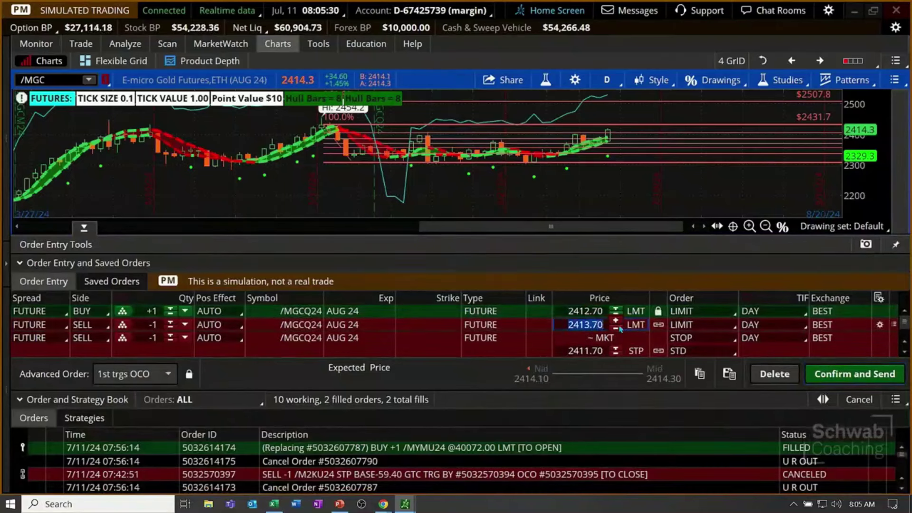
type("250")
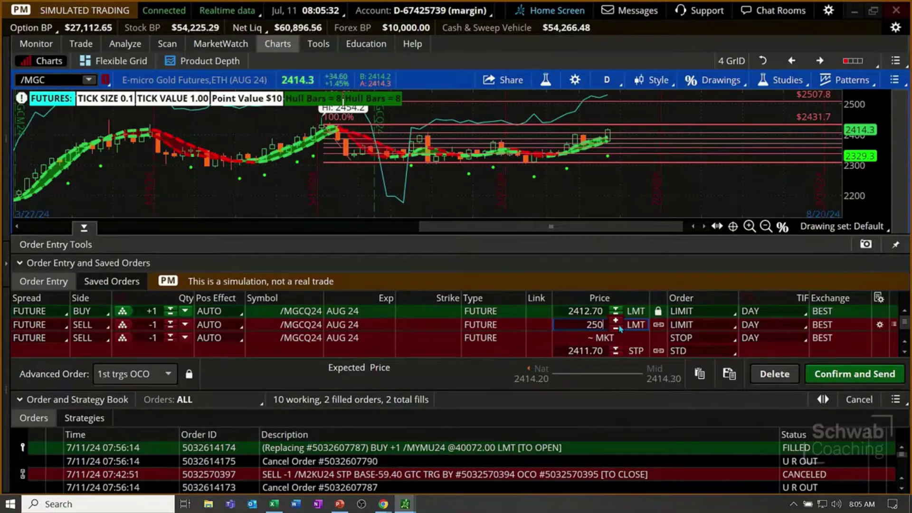
type("4.")
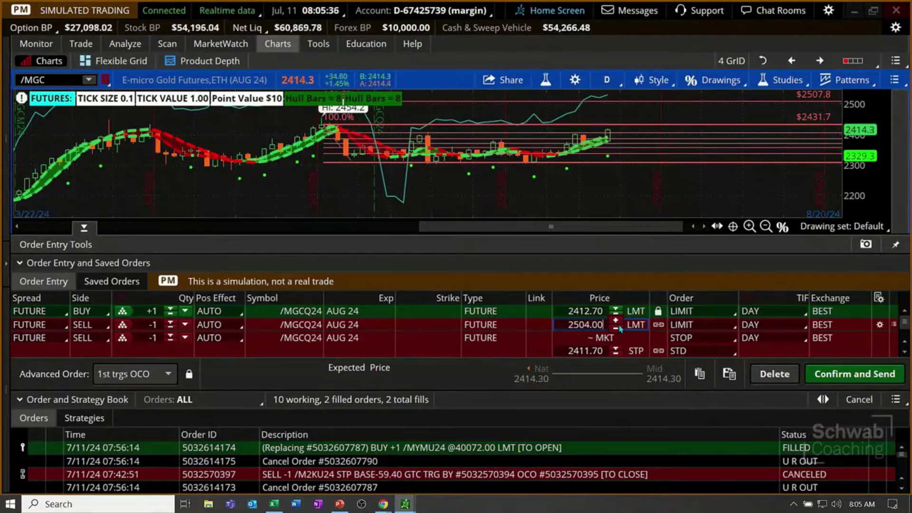
left_click(766, 324)
left_click(770, 366)
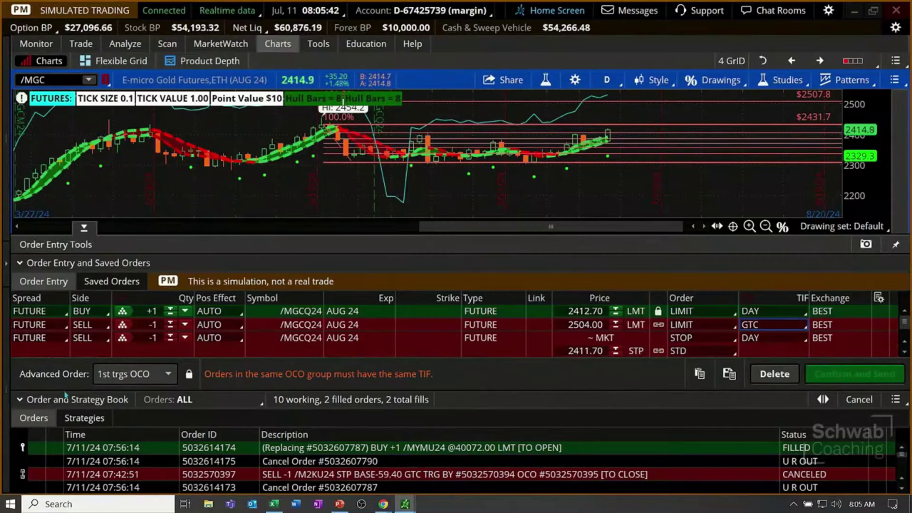
Set the /MGC bracket's stop price to 2362.00 with GTC time in force and bring up the order confirmation for review
left_click(20, 399)
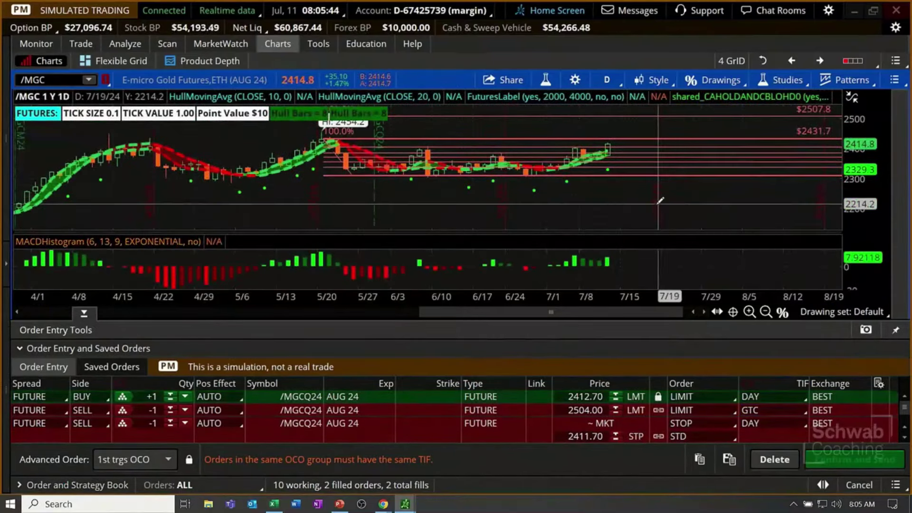
left_click_drag(713, 203, 539, 150)
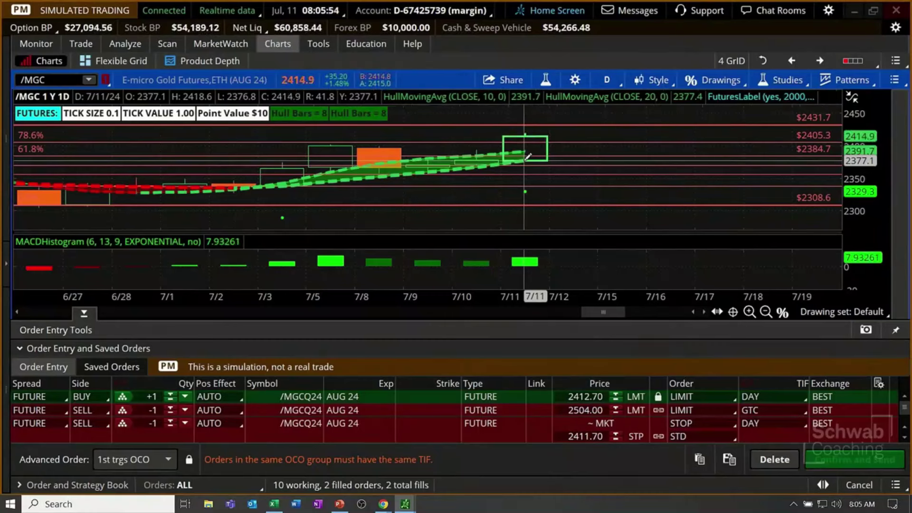
left_click(563, 435)
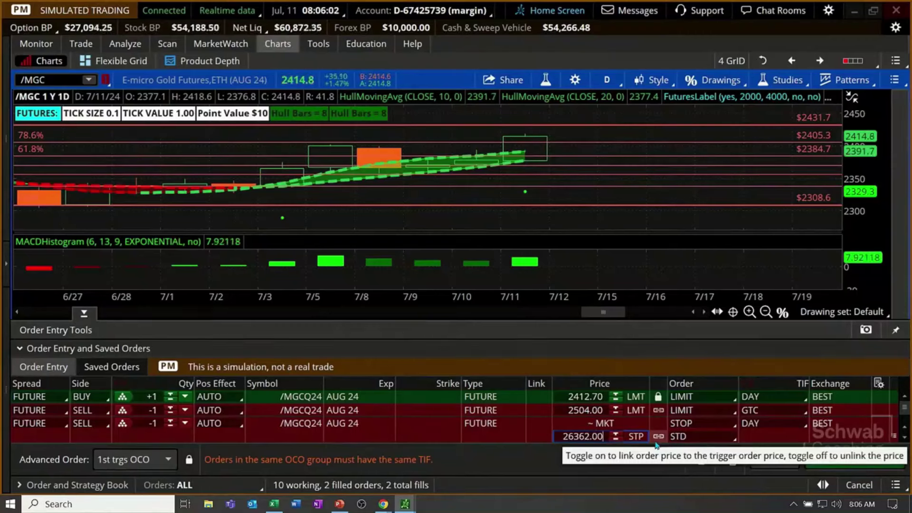
key("Left")
key("Left")
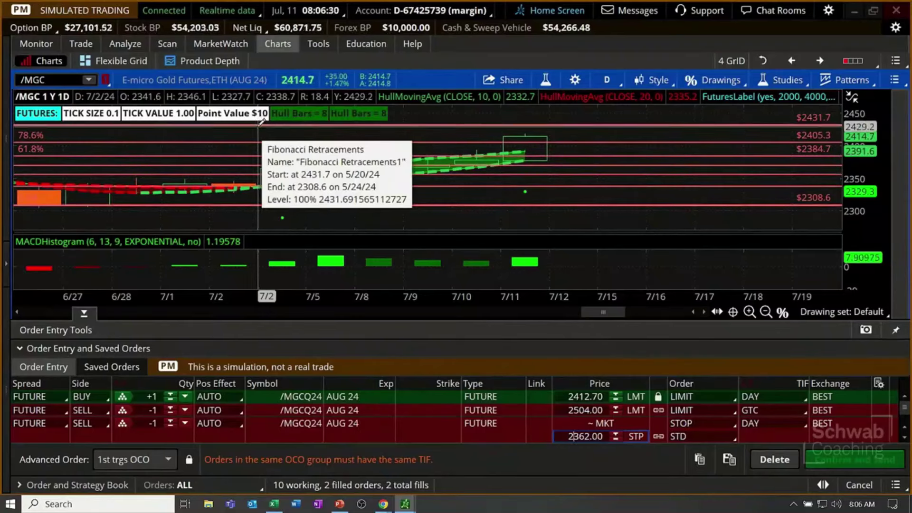
left_click(766, 425)
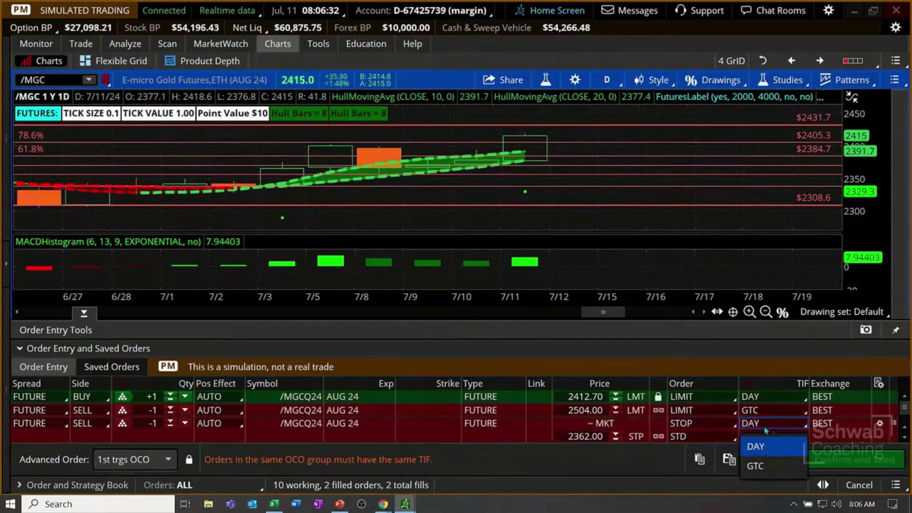
left_click(772, 466)
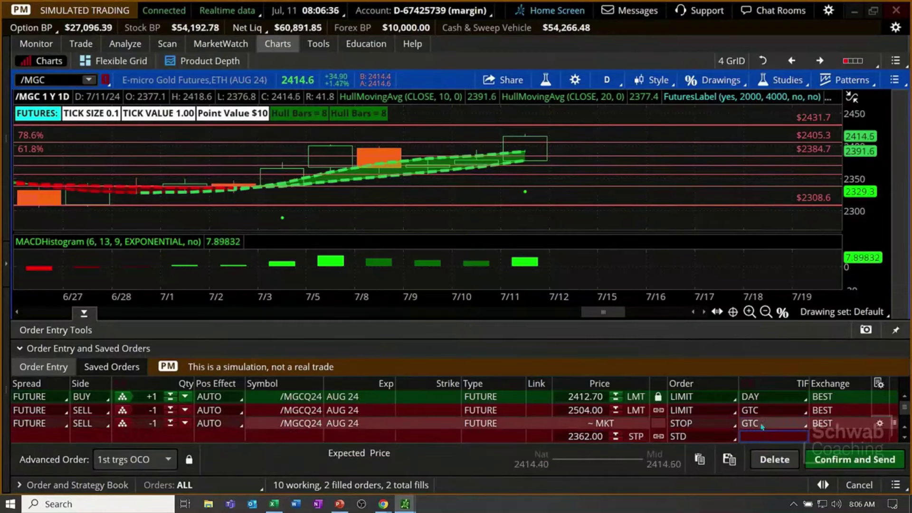
left_click(834, 463)
left_click_drag(639, 219, 462, 169)
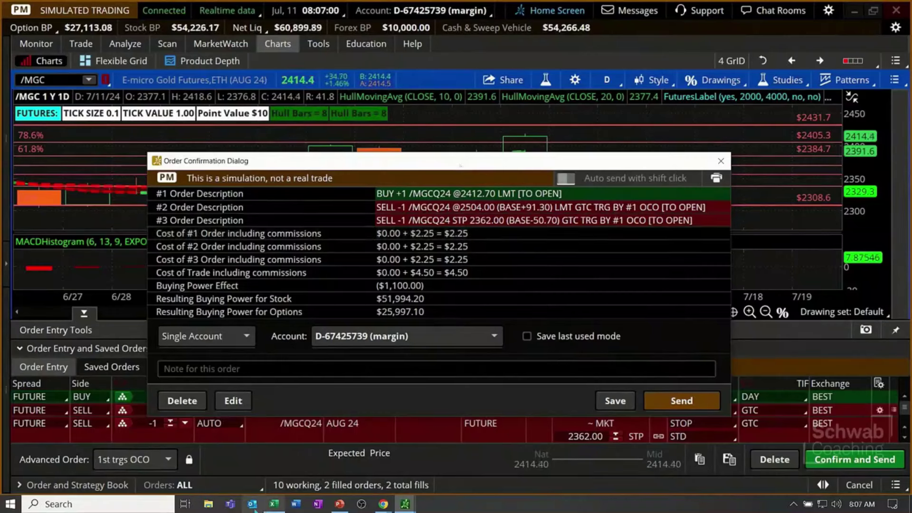
Switch to Chrome and examine the pinned post of updated Schwab TOS scripts on the presenter's X profile
mouse_move(383, 506)
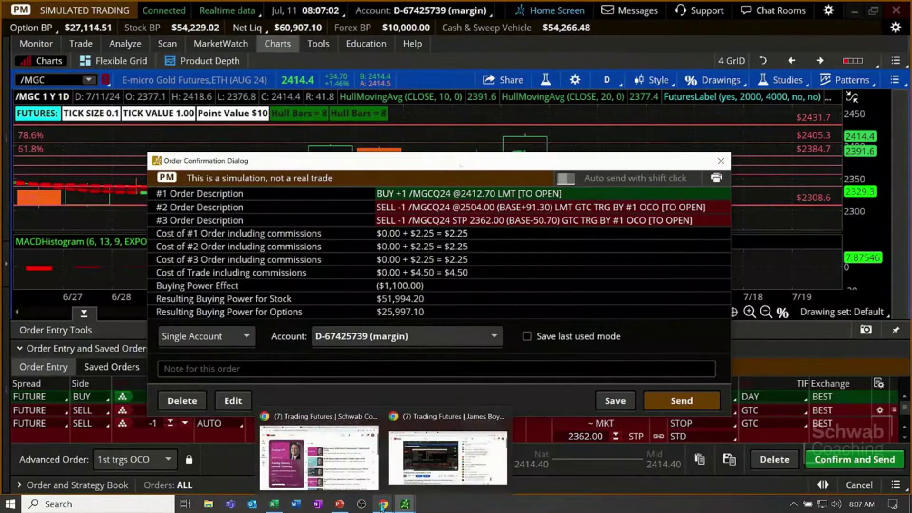
left_click(340, 471)
left_click(371, 12)
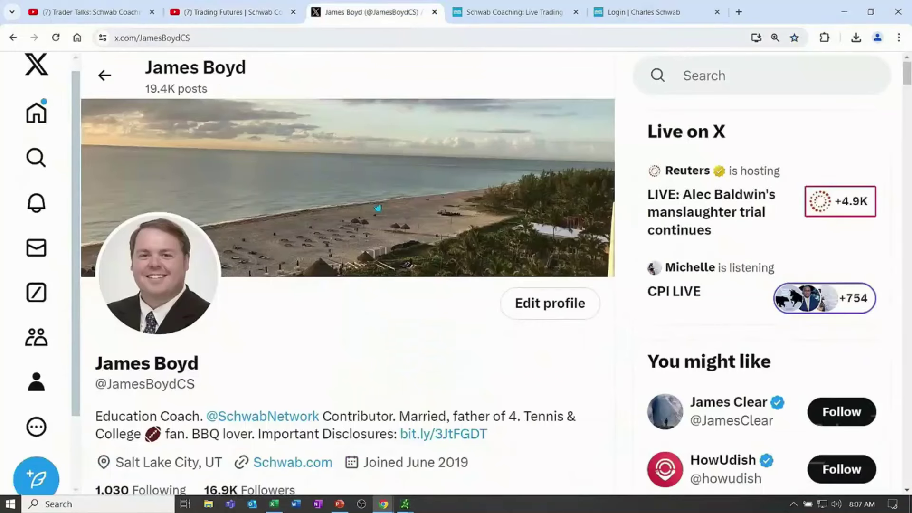
left_click(272, 35)
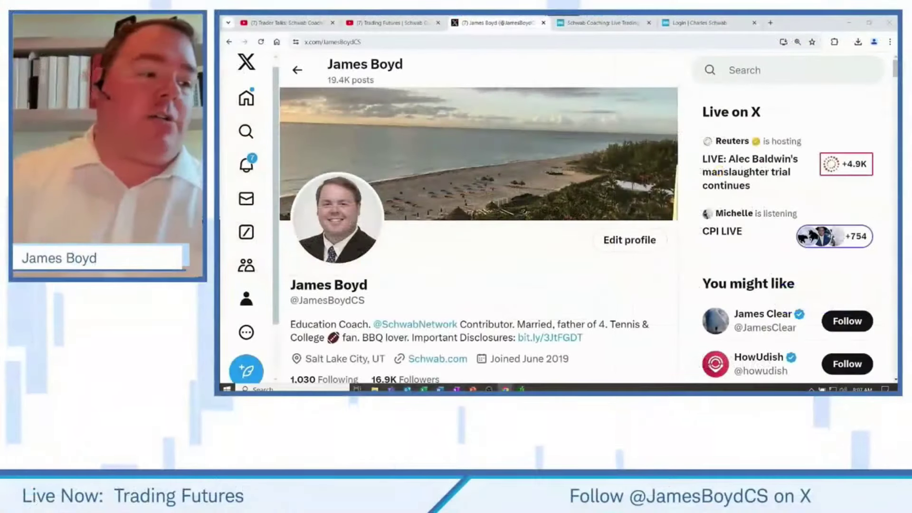
scroll(493, 305, "down", 3)
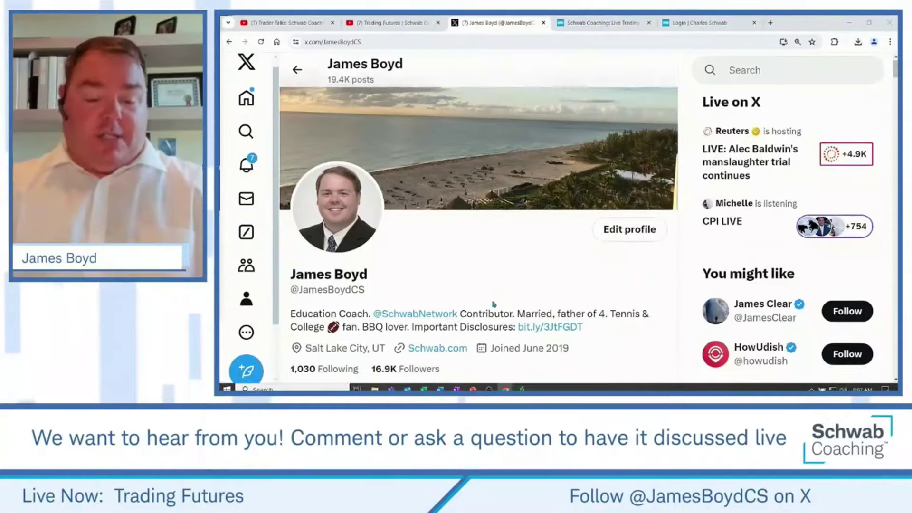
scroll(494, 304, "down", 8)
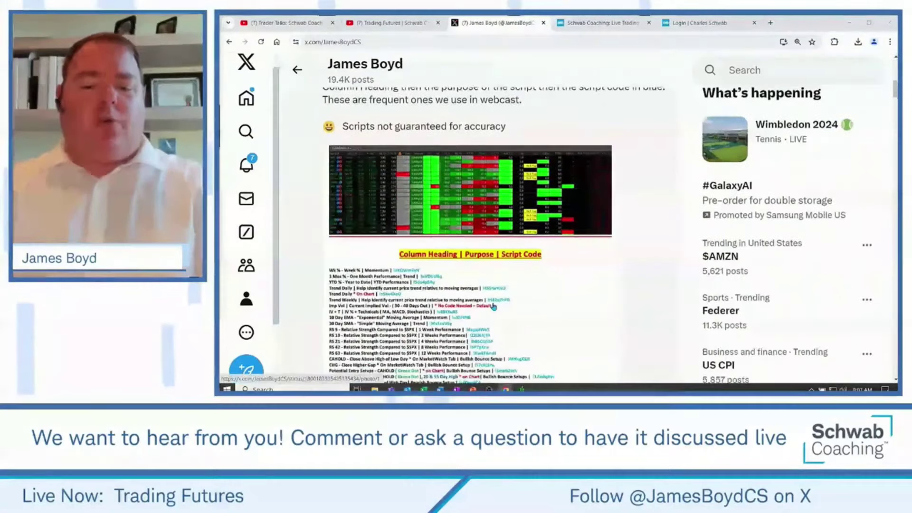
scroll(494, 309, "down", 1)
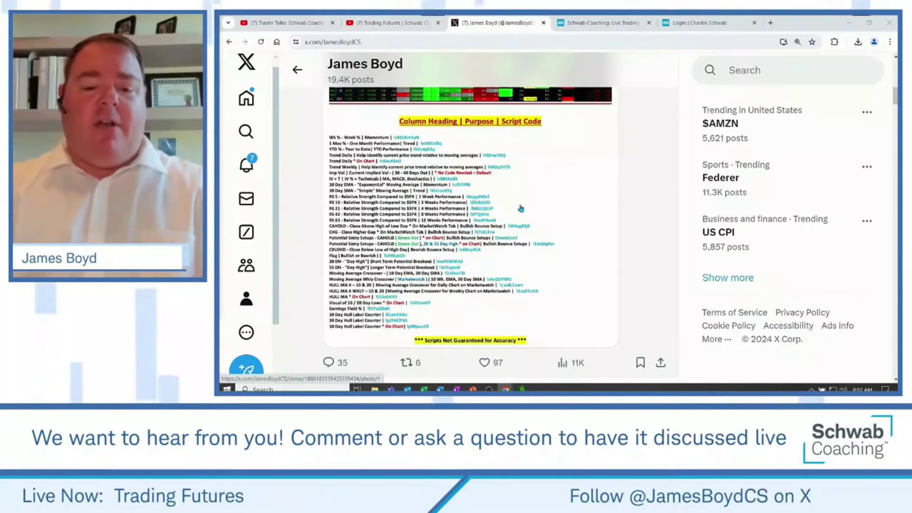
scroll(533, 261, "up", 10)
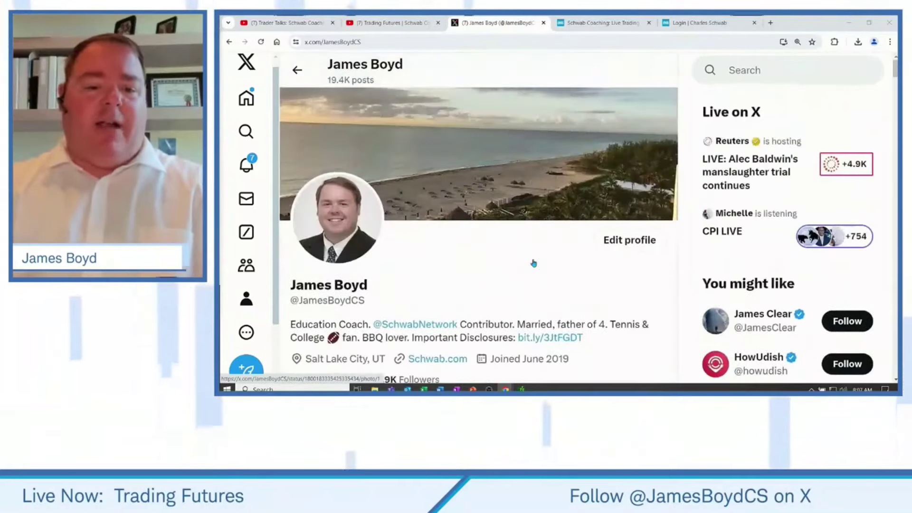
scroll(533, 262, "down", 7)
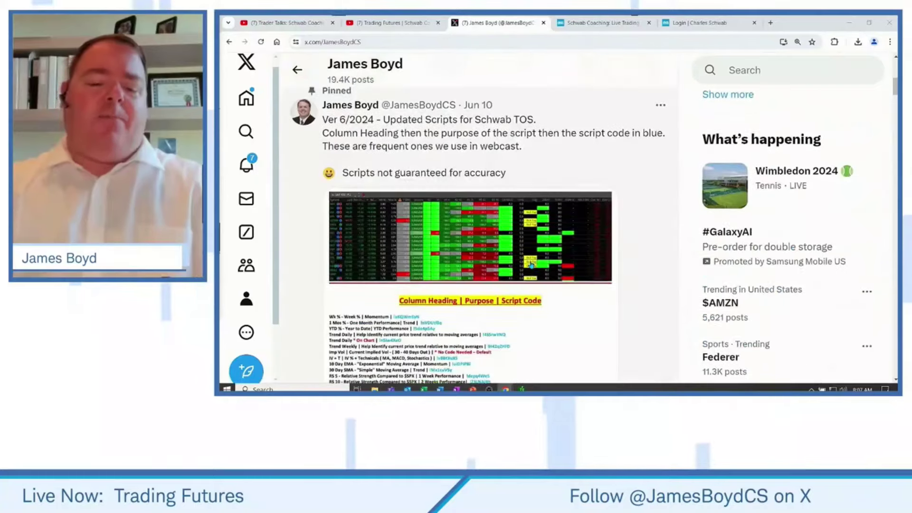
scroll(531, 264, "down", 4)
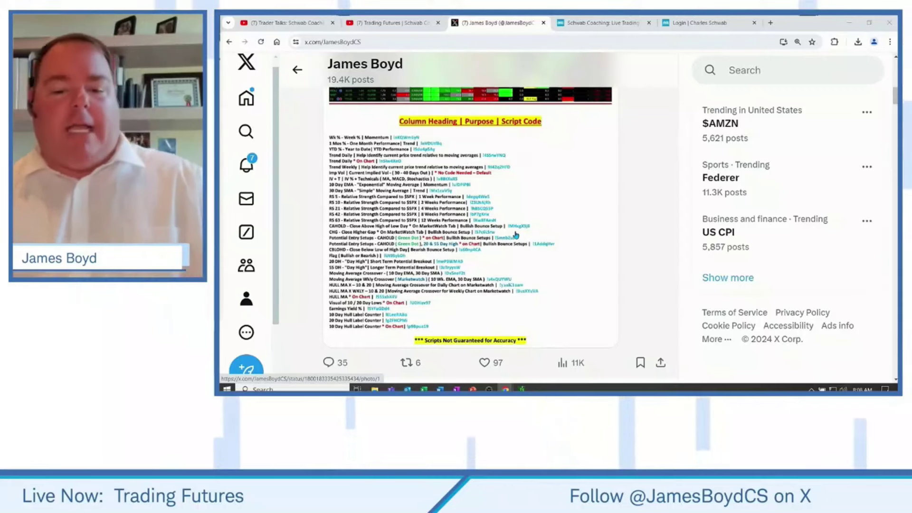
Switch back to the paper thinkorswim window and send the bracketed /MGC buy order
key("alt+Tab")
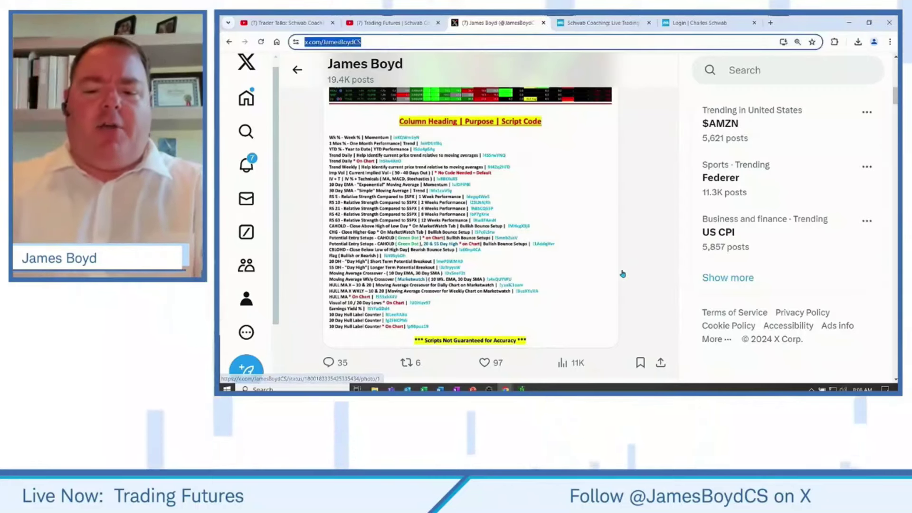
key("alt+Tab")
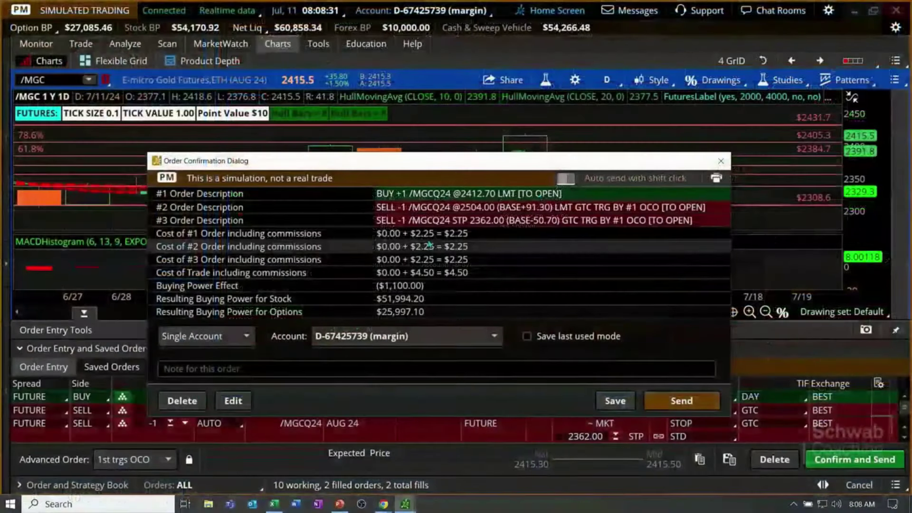
left_click(686, 402)
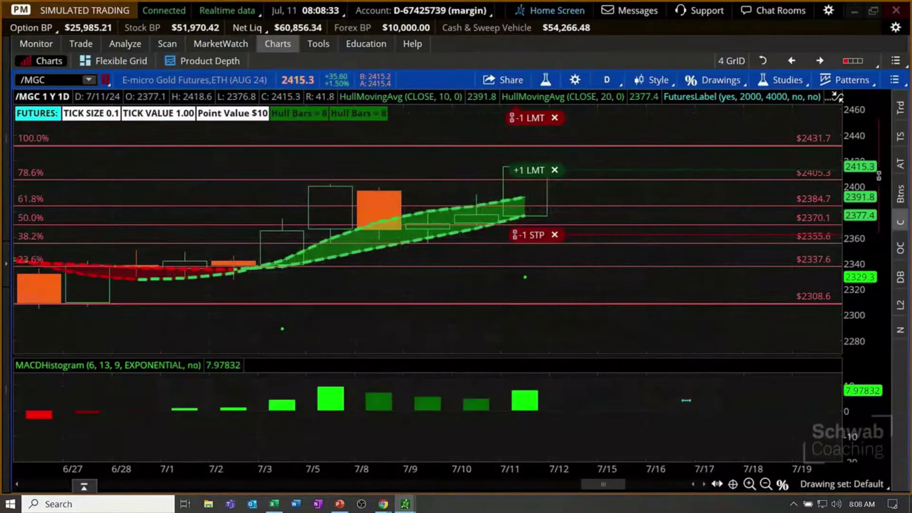
Chart /SI on the daily time frame from February onward and enlarge the price pane above the MACD histogram
left_click(70, 78)
type("/S")
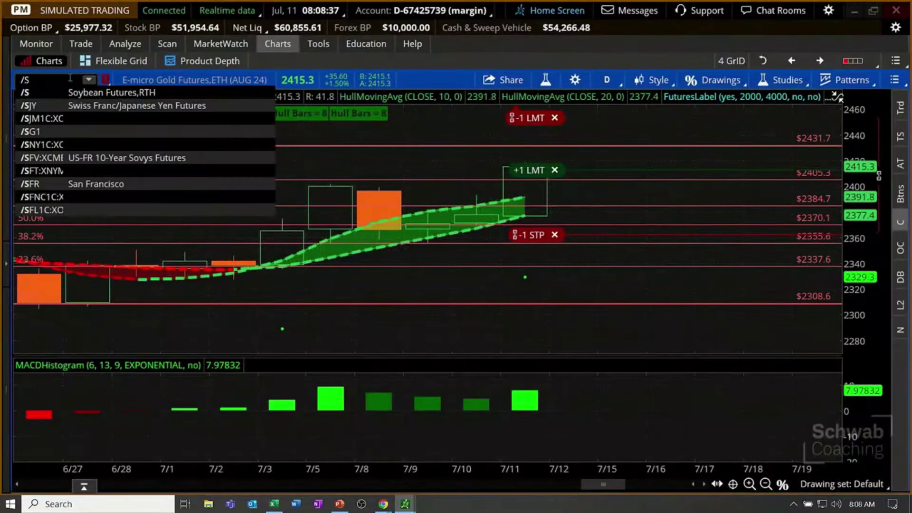
type("I")
key("Return")
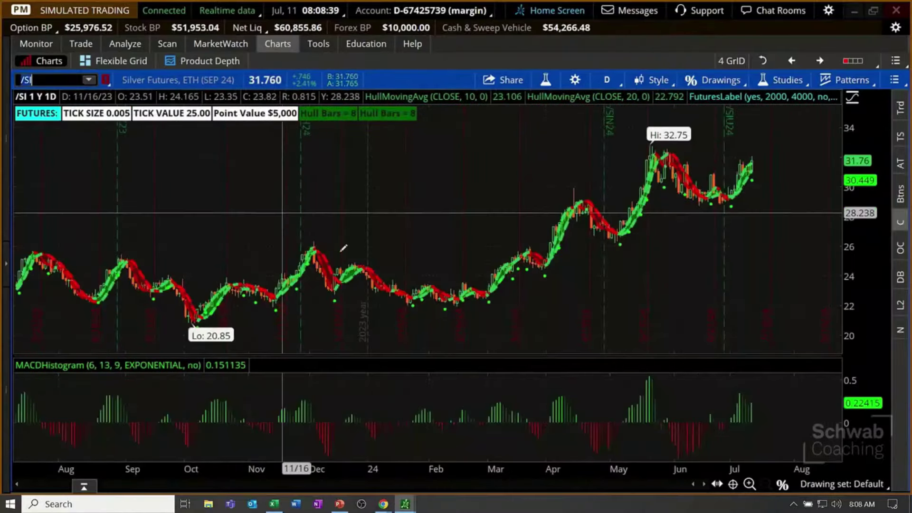
left_click_drag(398, 210, 801, 266)
left_click_drag(816, 213, 815, 214)
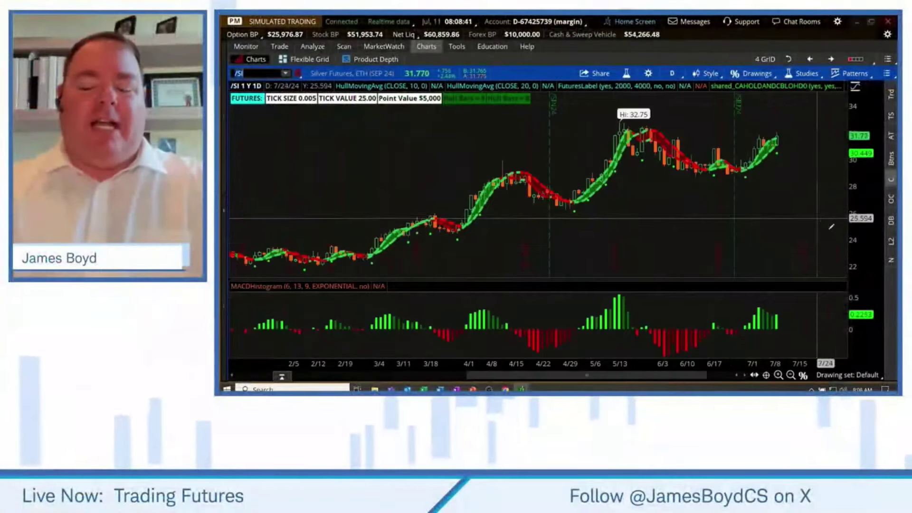
left_click_drag(812, 280, 814, 318)
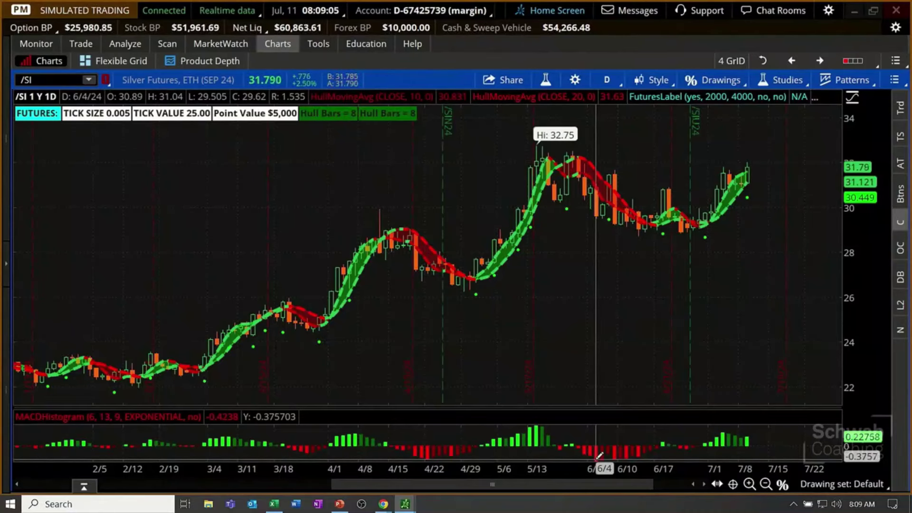
Switch to the live thinkorswim window and examine the Futures Webcast watchlist quotes
left_click(221, 43)
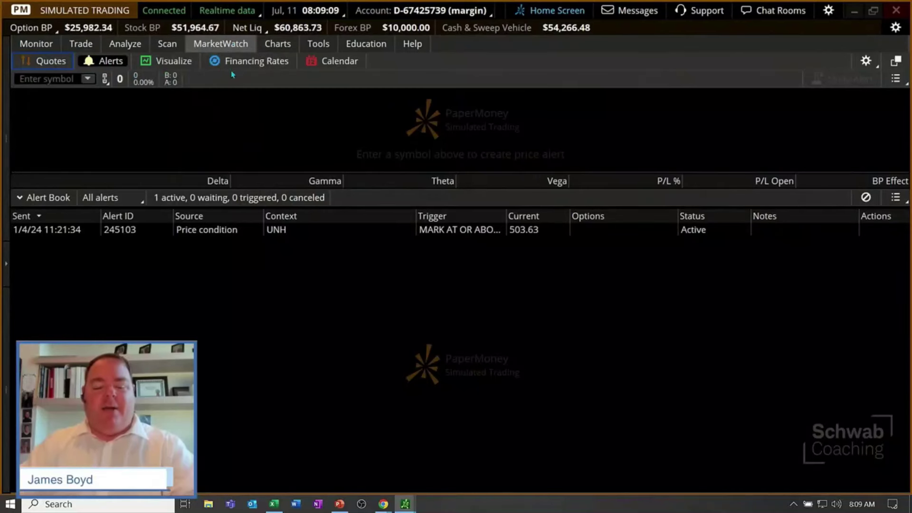
key("ctrl")
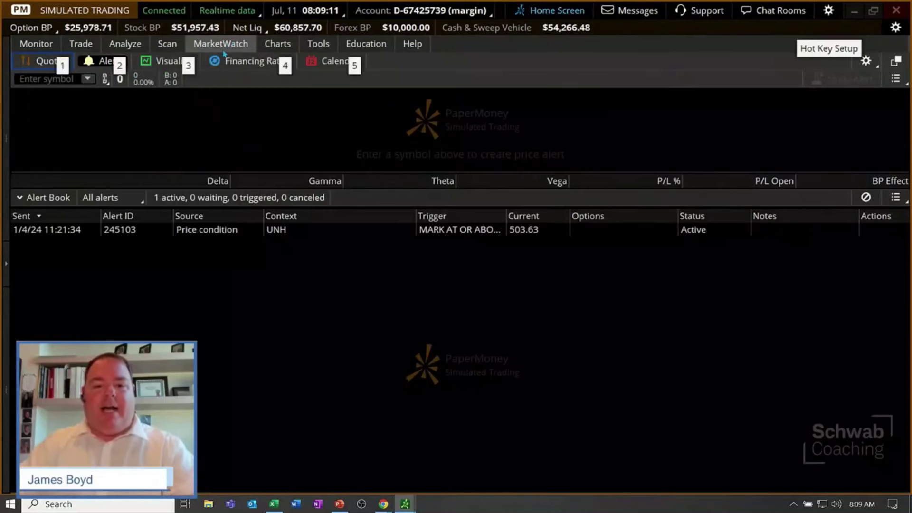
key("alt+Tab")
key("alt+Tab")
key("alt+Tab")
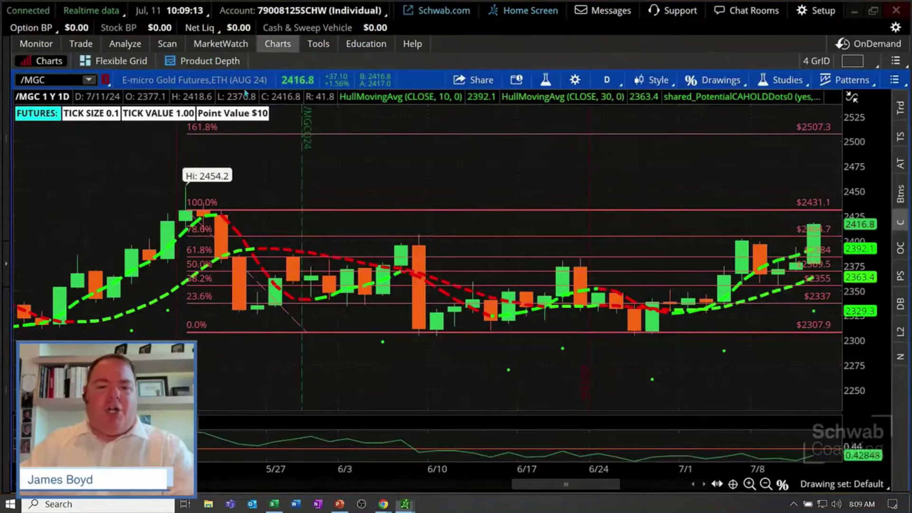
left_click(221, 44)
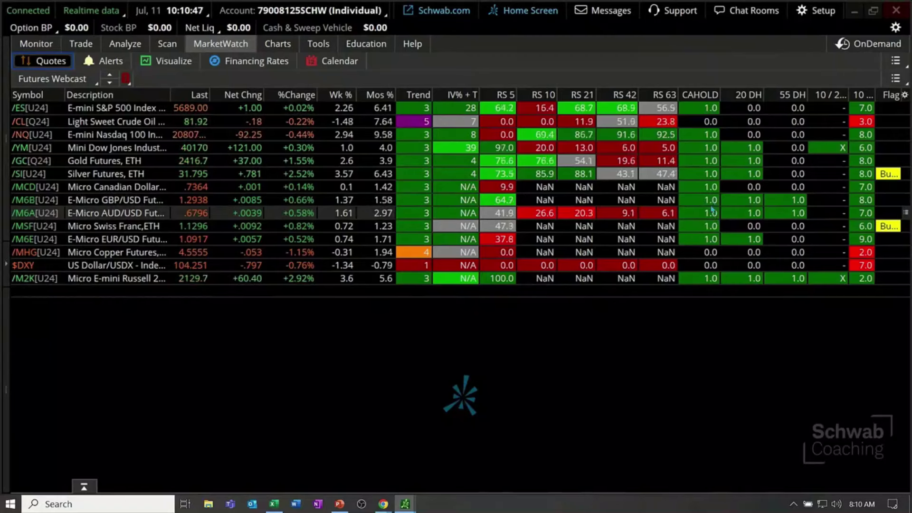
left_click(280, 45)
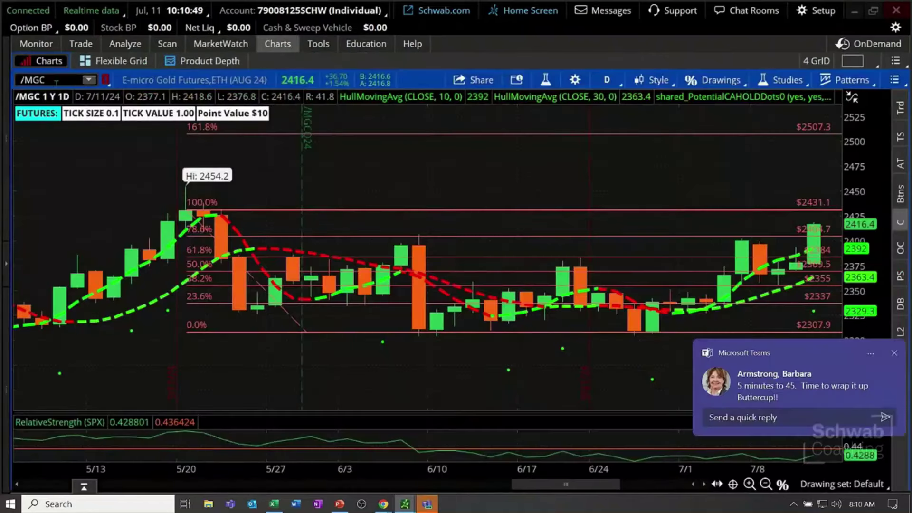
left_click(894, 353)
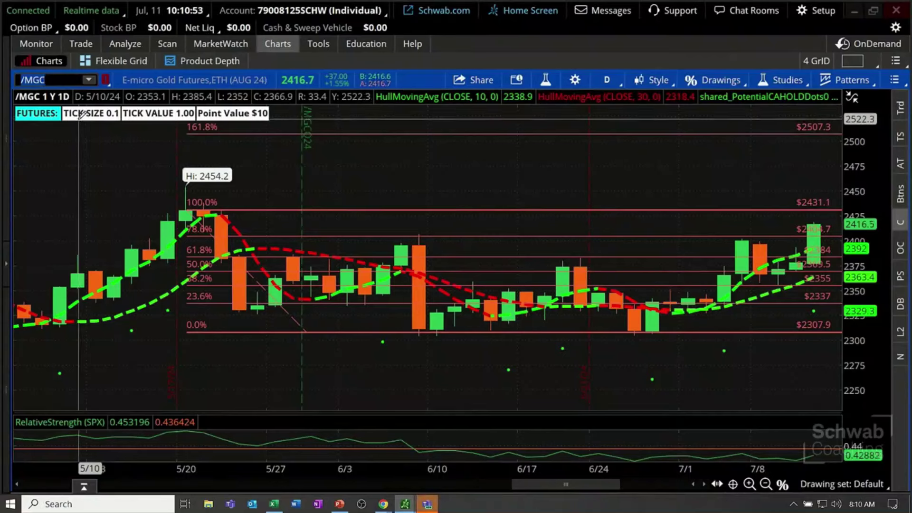
key("BackSpace")
key("BackSpace")
key("BackSpace")
type("M")
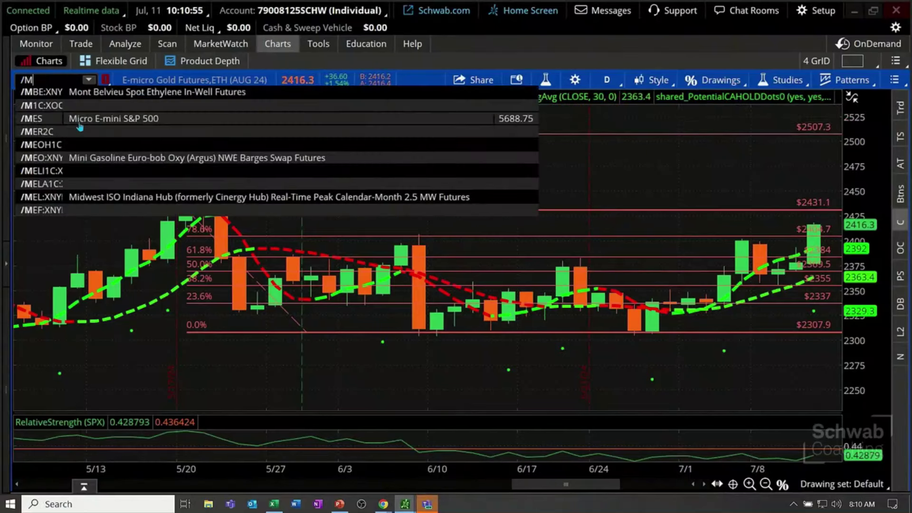
key("BackSpace")
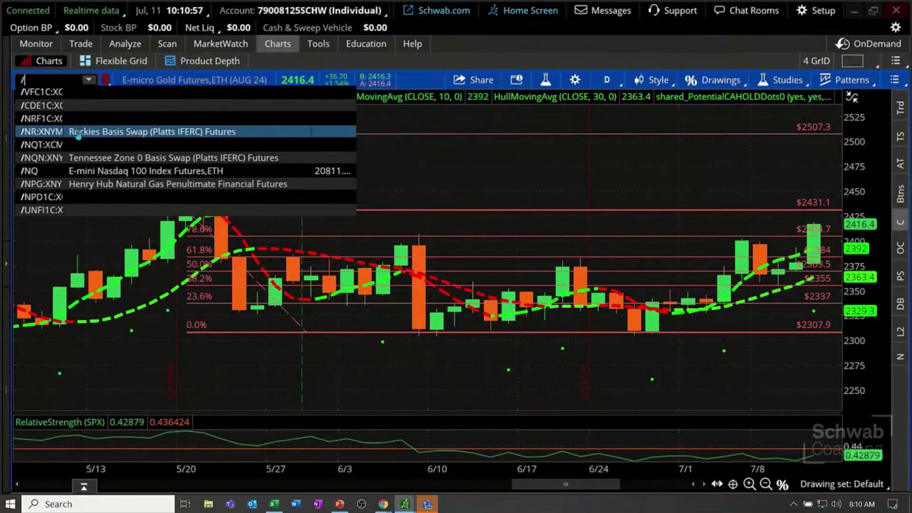
left_click(94, 127)
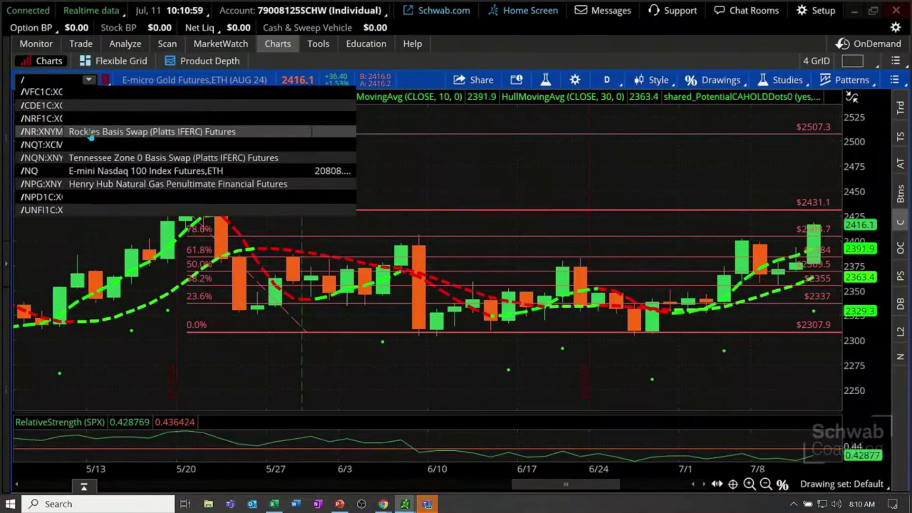
type("6")
key("BackSpace")
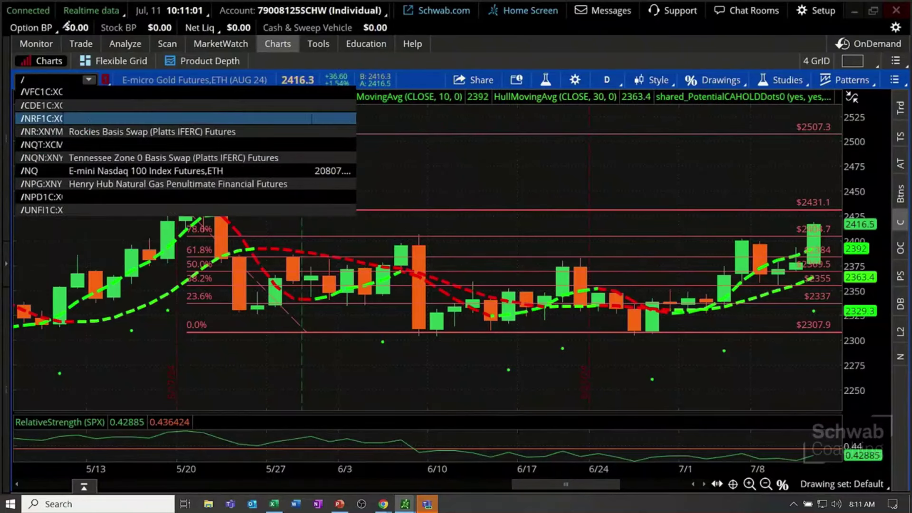
Chart the E-Micro GBP/USD future (/M6B) from the Futures Webcast watchlist on the one-year daily time frame
left_click(211, 43)
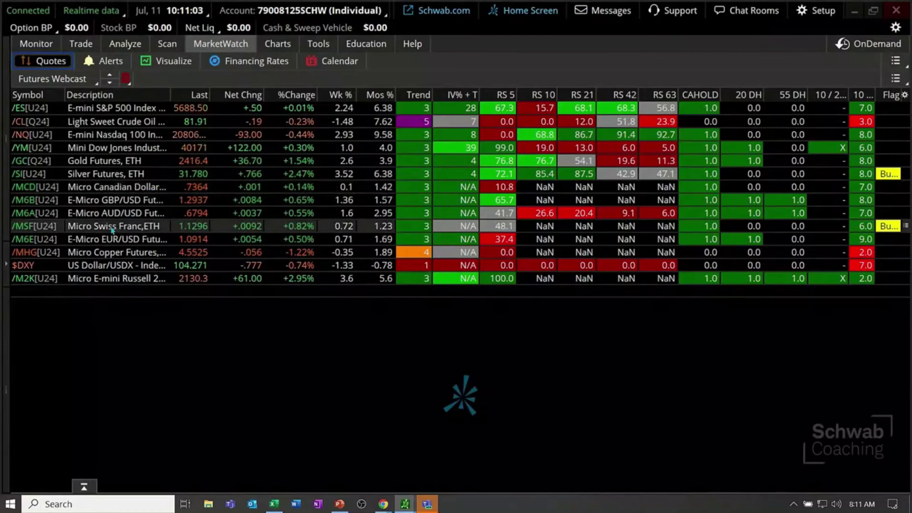
left_click(115, 203)
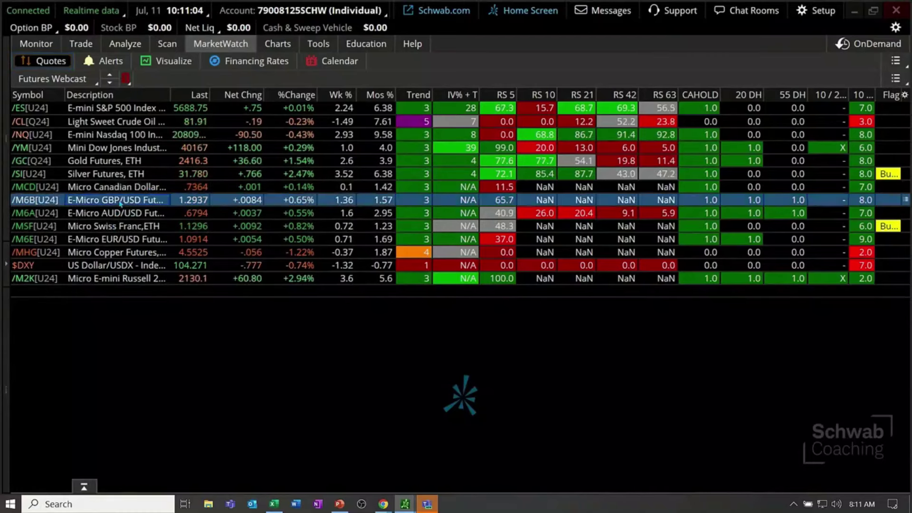
left_click(278, 43)
left_click_drag(816, 259, 187, 285)
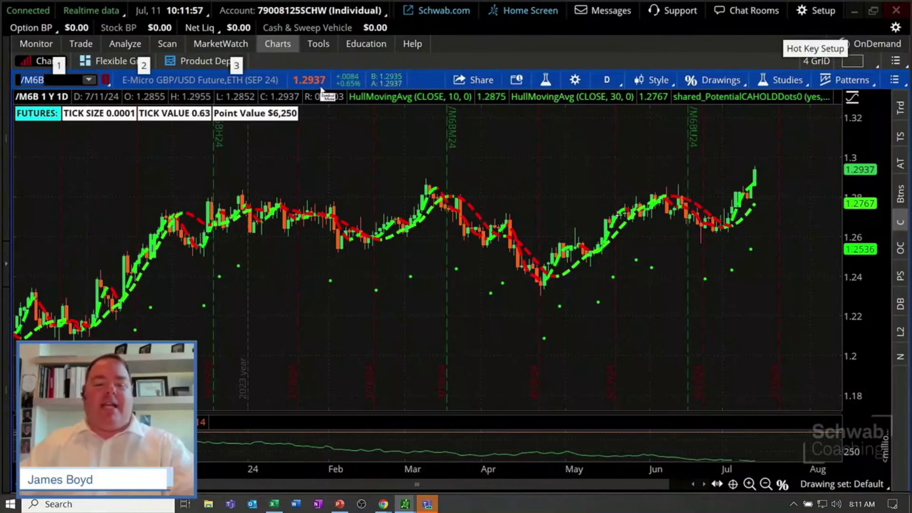
Switch to the Book1 workbook in Excel and set the Entry price to 1.2937
key("alt+Tab")
key("alt+Tab")
key("alt+Tab")
key("alt+Tab")
key("alt+Tab")
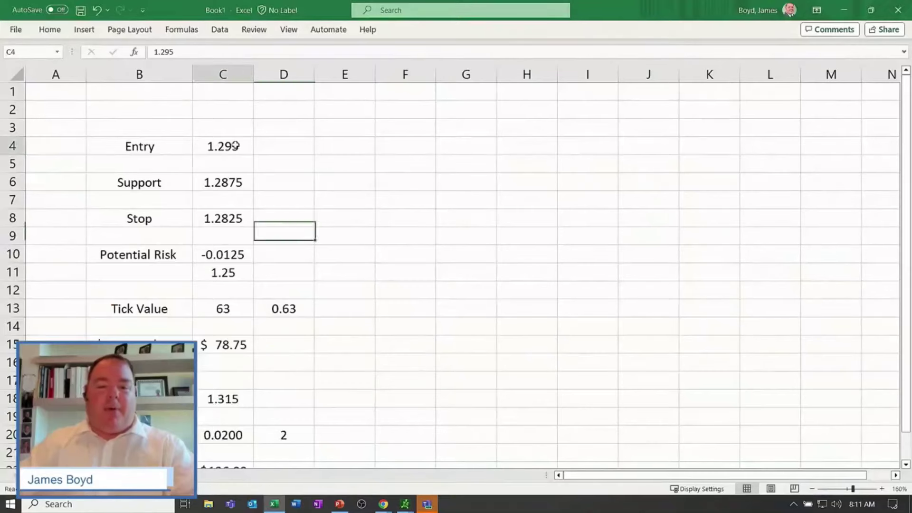
left_click(235, 145)
type("1.")
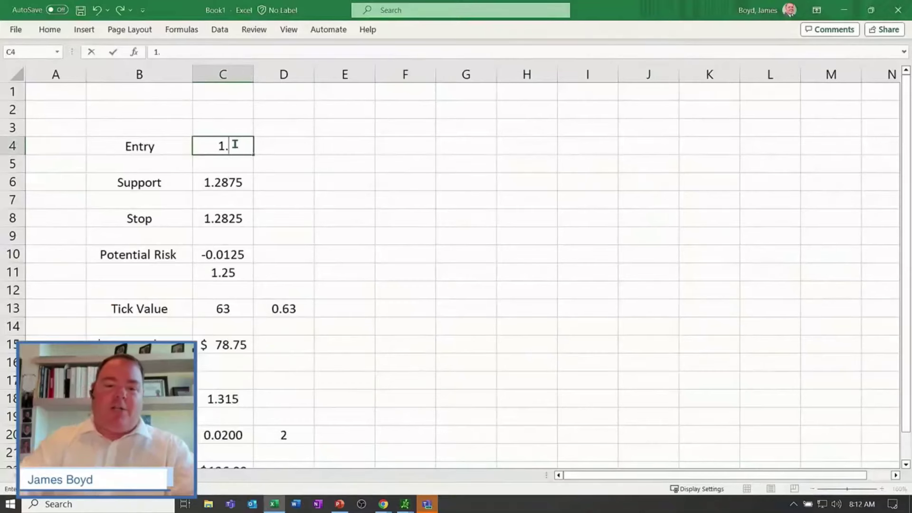
type("2937")
key("Return")
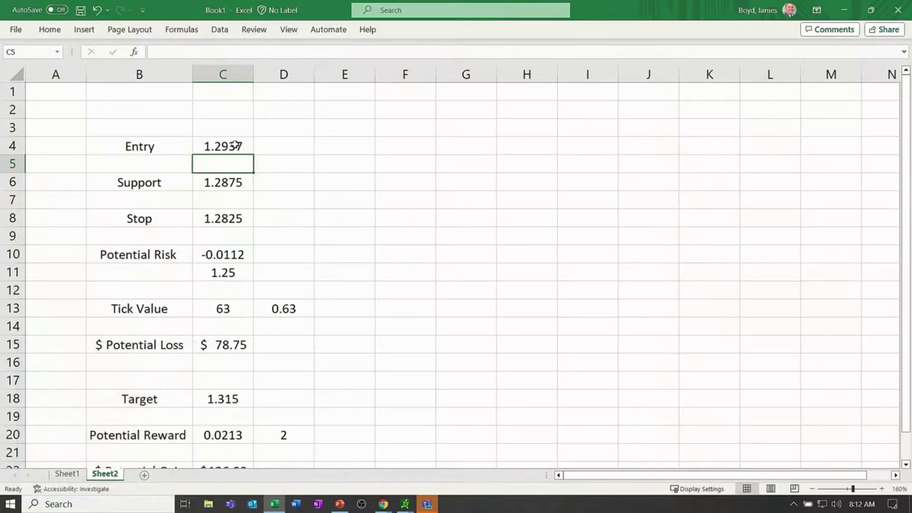
Select the Support value, then switch to thinkorswim and zoom the /M6B chart to late April onward
left_click(162, 176)
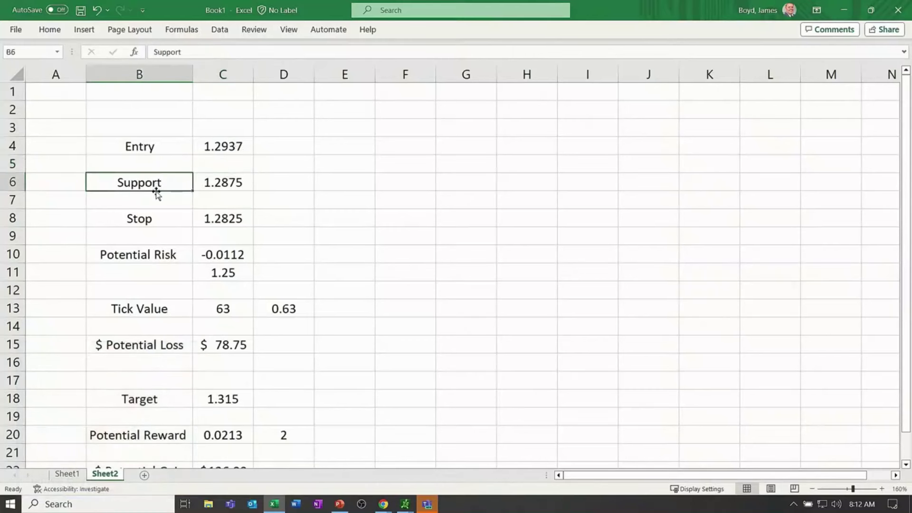
left_click(217, 186)
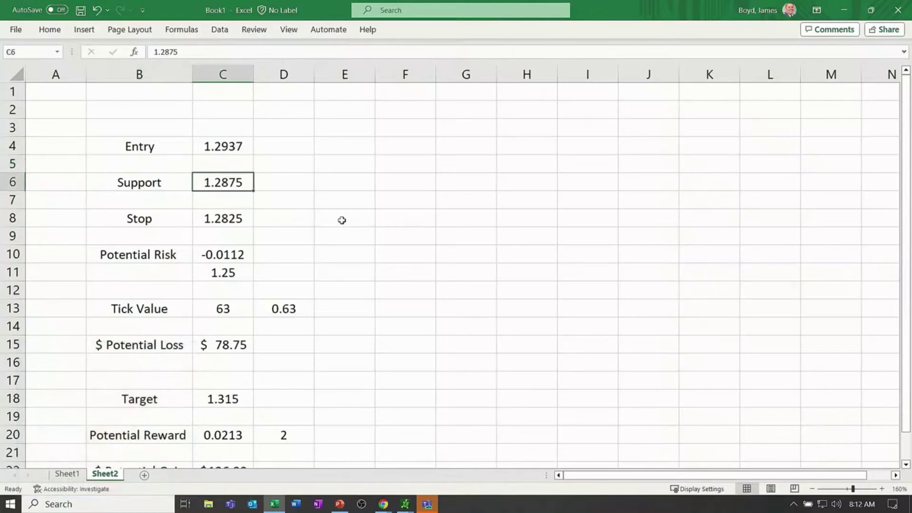
key("alt+Tab")
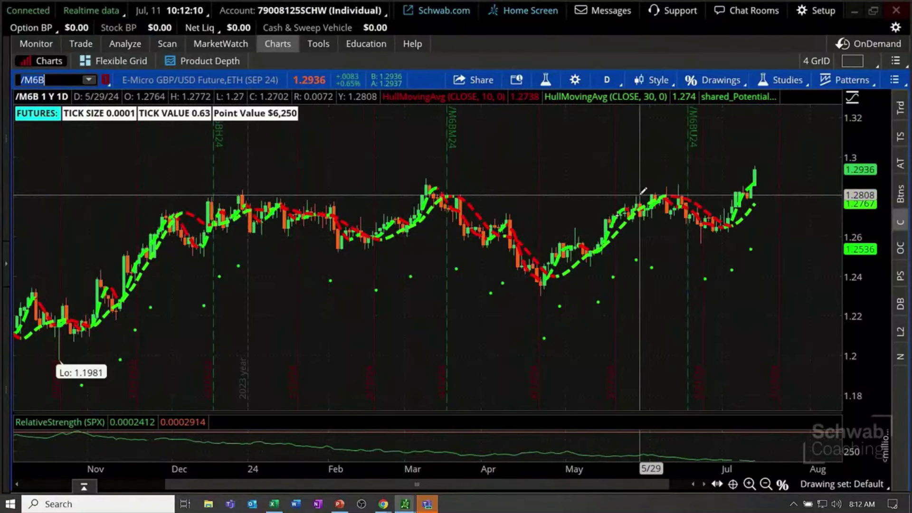
left_click_drag(640, 192, 532, 238)
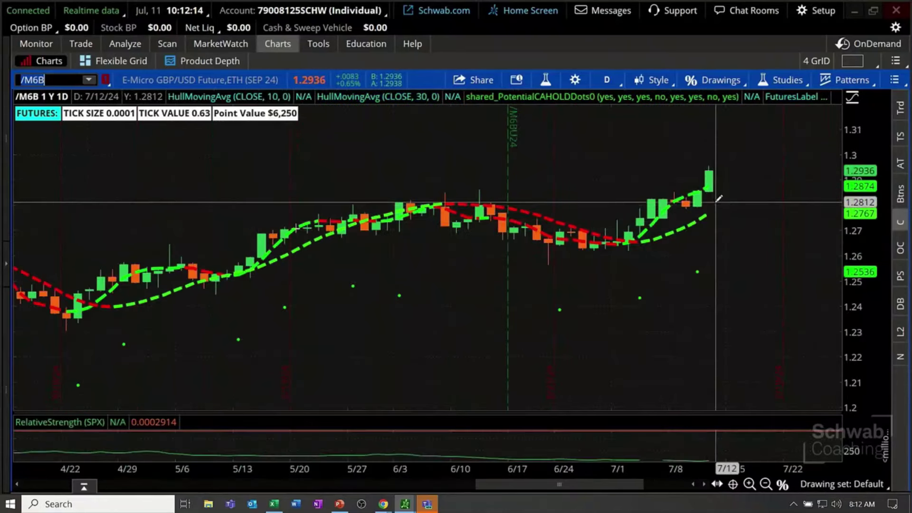
Switch back to Excel and set the Support to 1.2804 and the Stop to 1.275, rechecking the /M6B chart
key("alt+Tab")
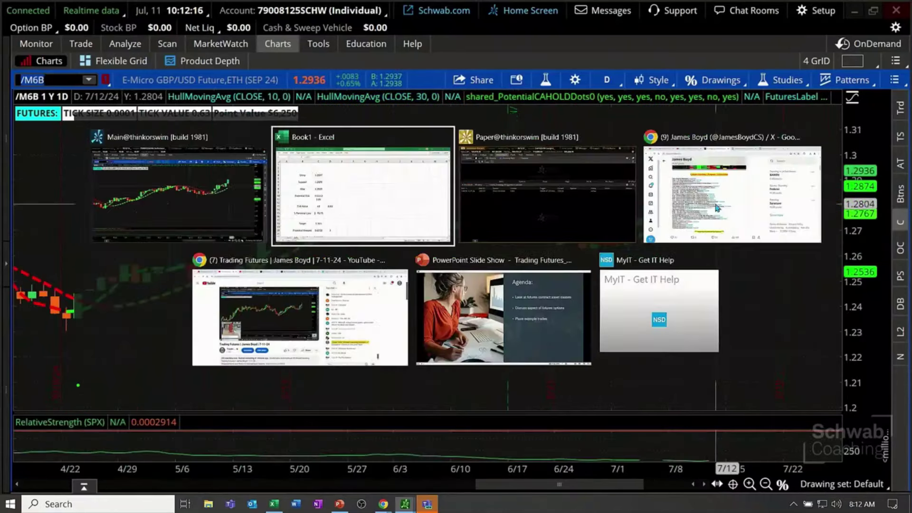
type("1")
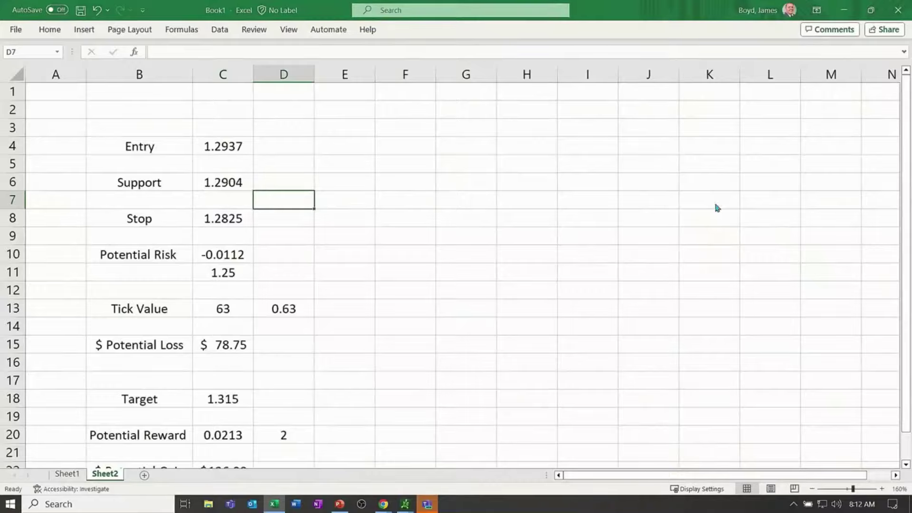
key("alt+Tab")
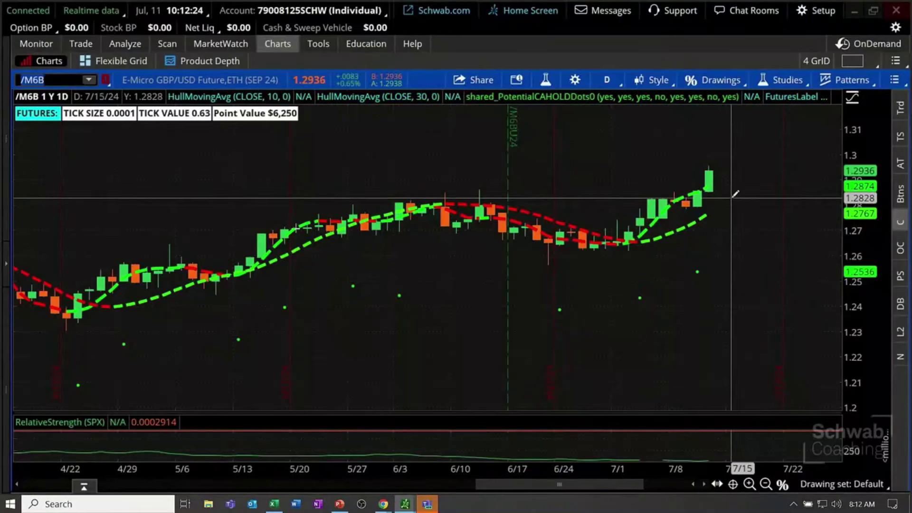
key("alt+Tab")
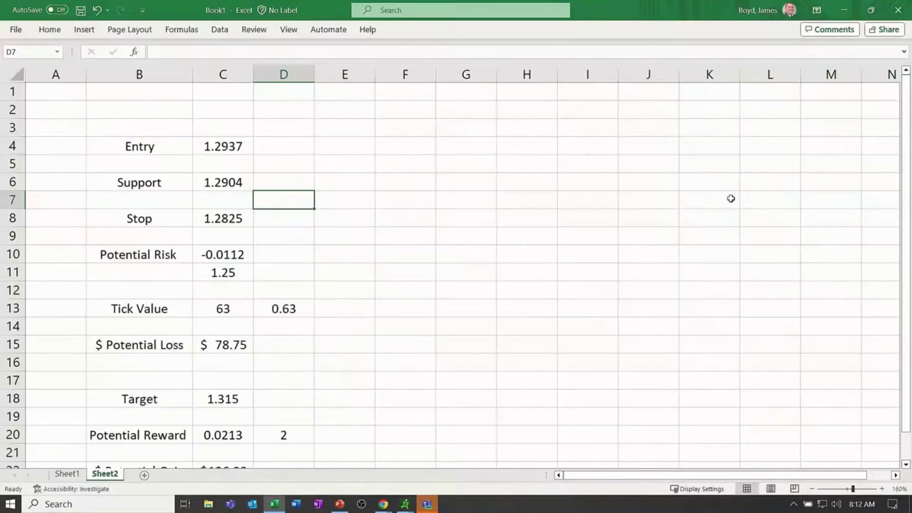
key("Left")
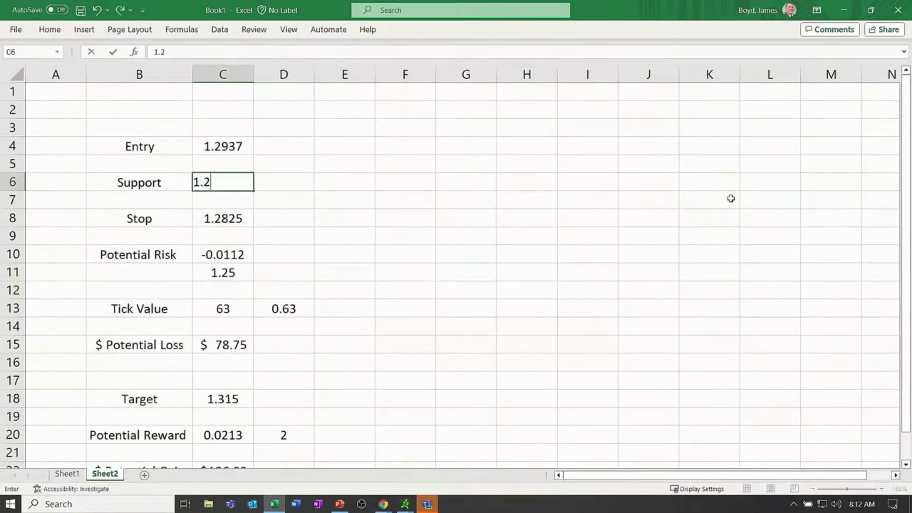
type("1.2804")
key("Return")
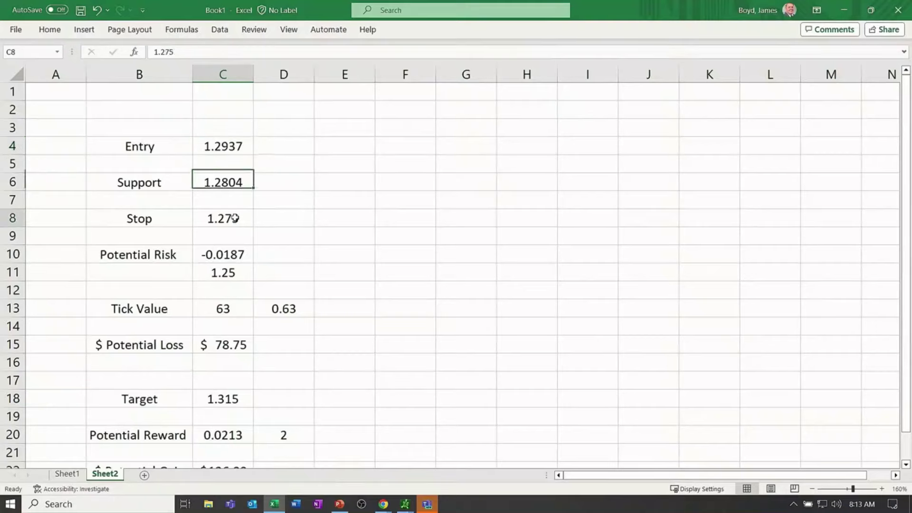
Add the note "187 Pips or 1.87 cents" beside the Potential Risk value in D10 and widen column D to fit it
left_click(273, 252)
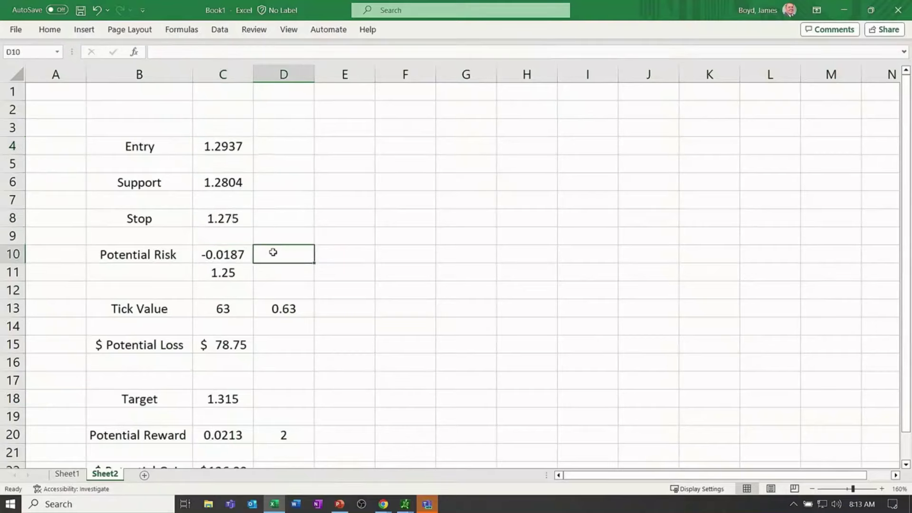
type("187 Pip")
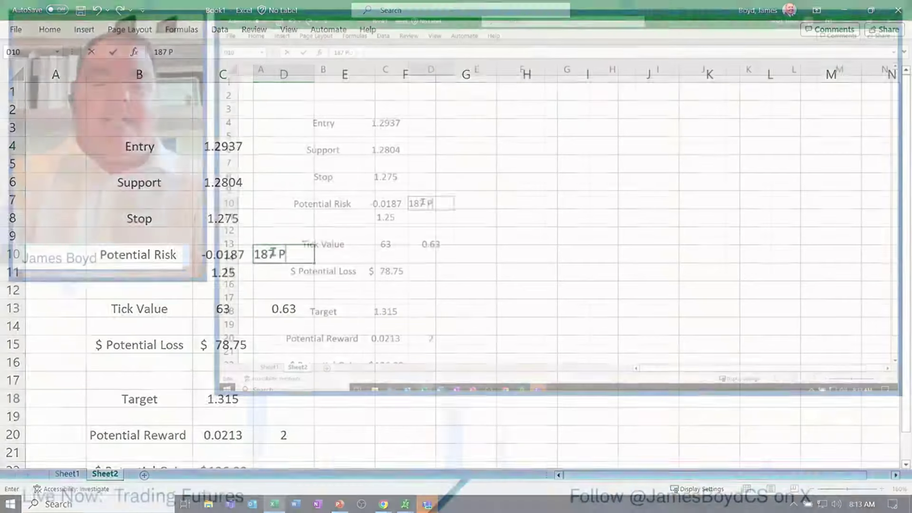
type("s")
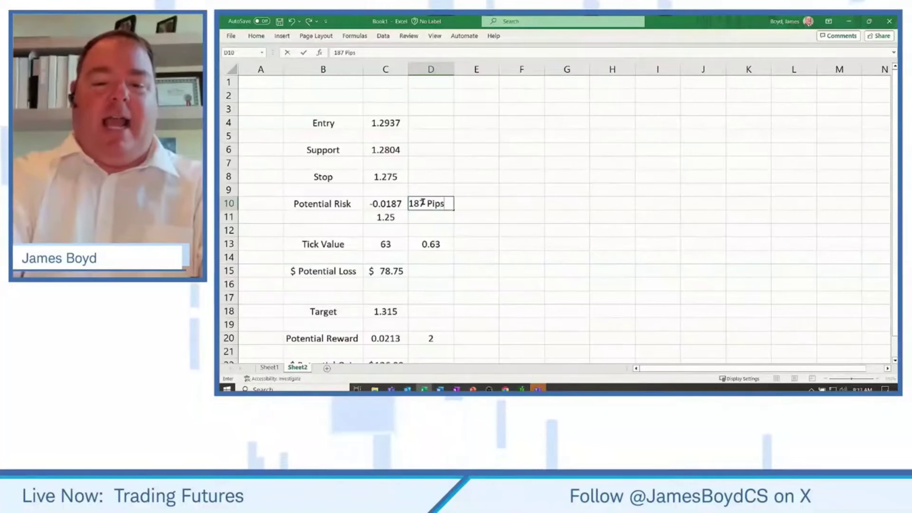
type(" or 1.87 cents")
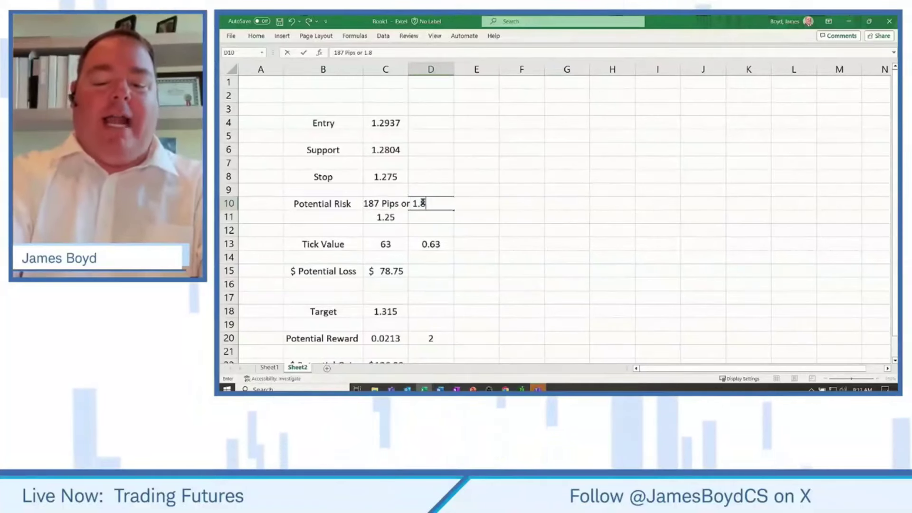
key("Return")
left_click(423, 203)
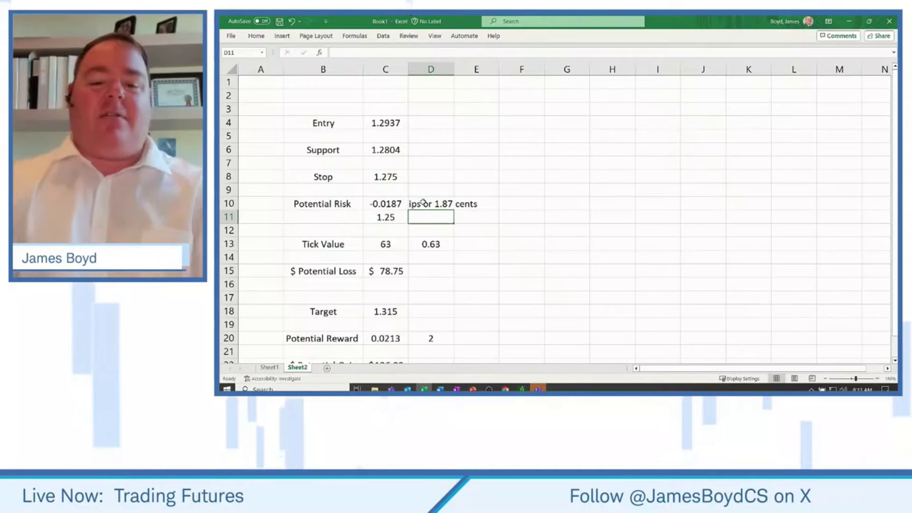
left_click_drag(455, 67, 505, 67)
Examine the worksheet's Potential Risk and Tick Value cells against the tick value label on the thinkorswim /M6B chart
left_click(390, 215)
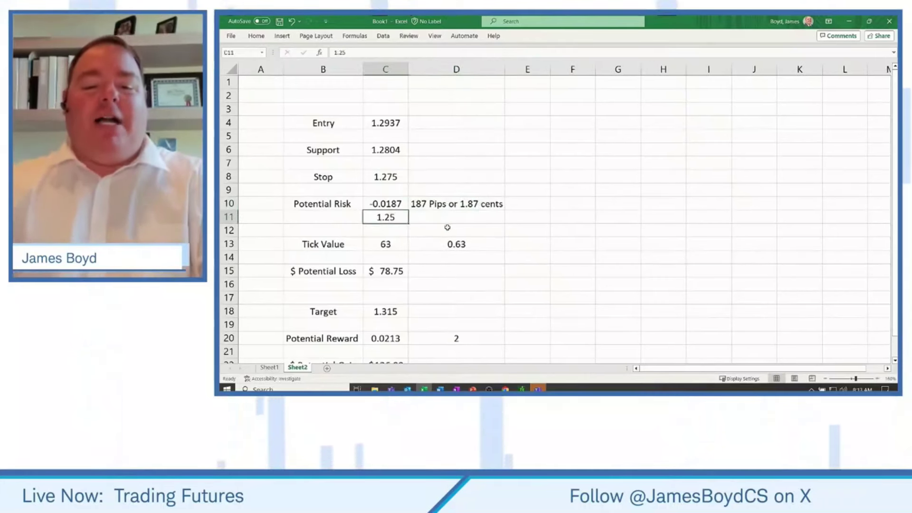
left_click(380, 242)
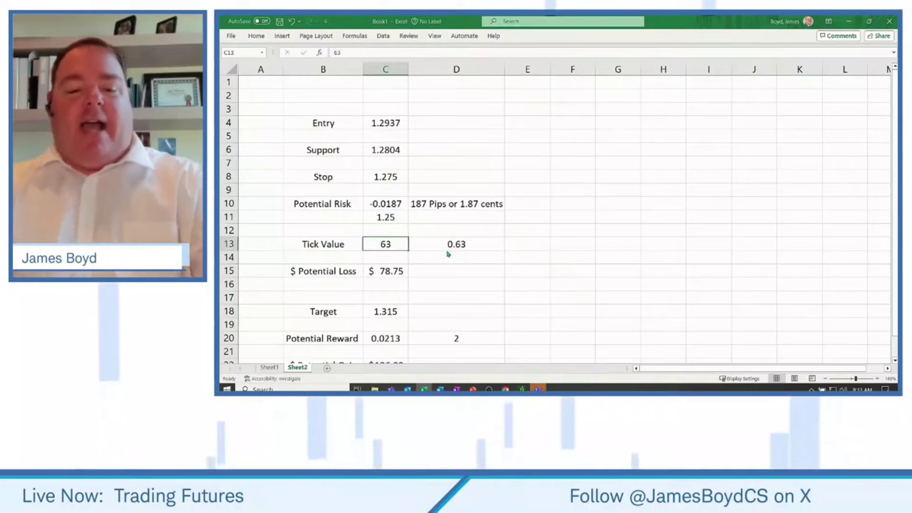
key("alt+Tab")
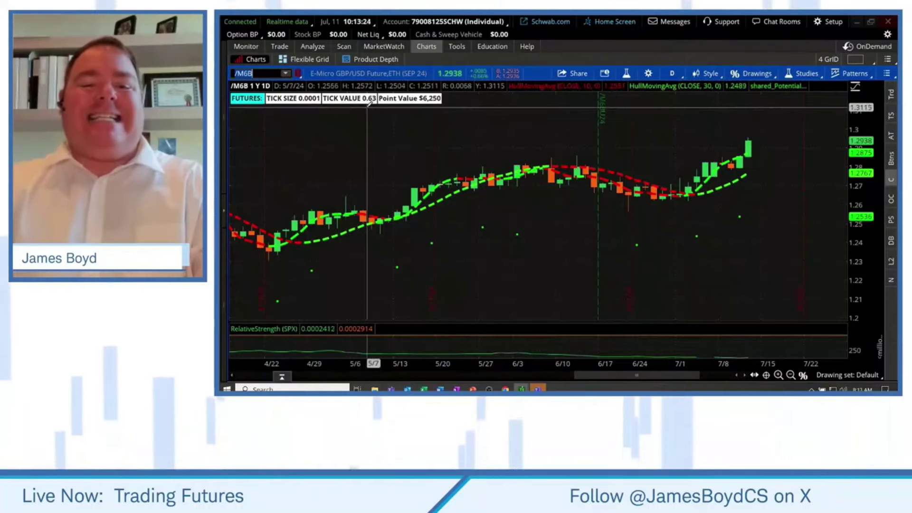
key("alt+Tab")
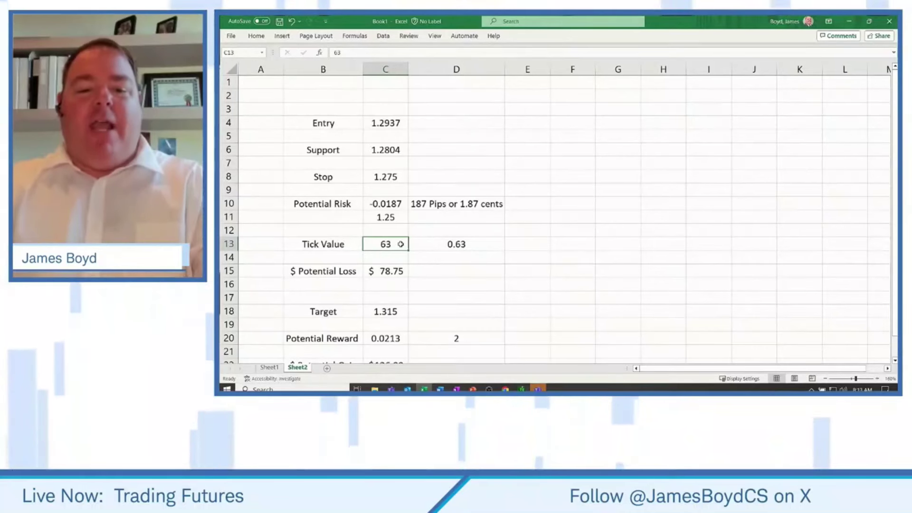
left_click(418, 204)
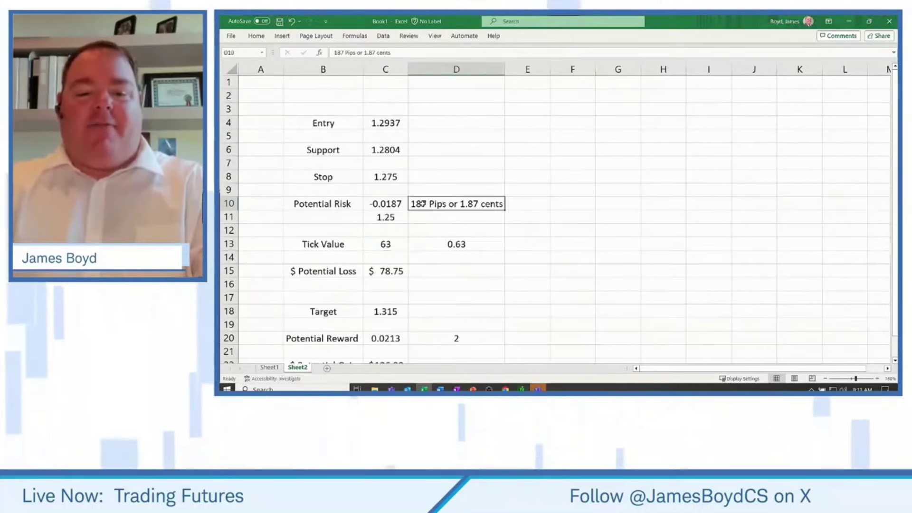
left_click(406, 229)
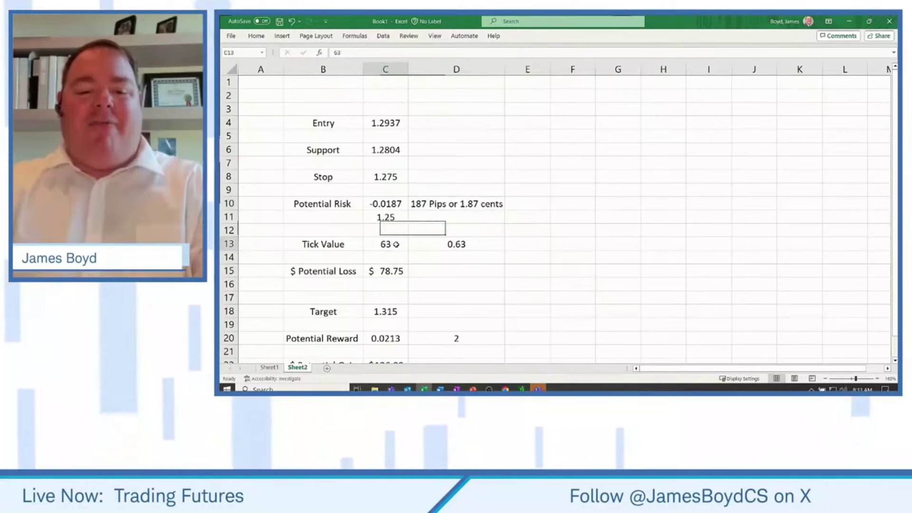
left_click(406, 245)
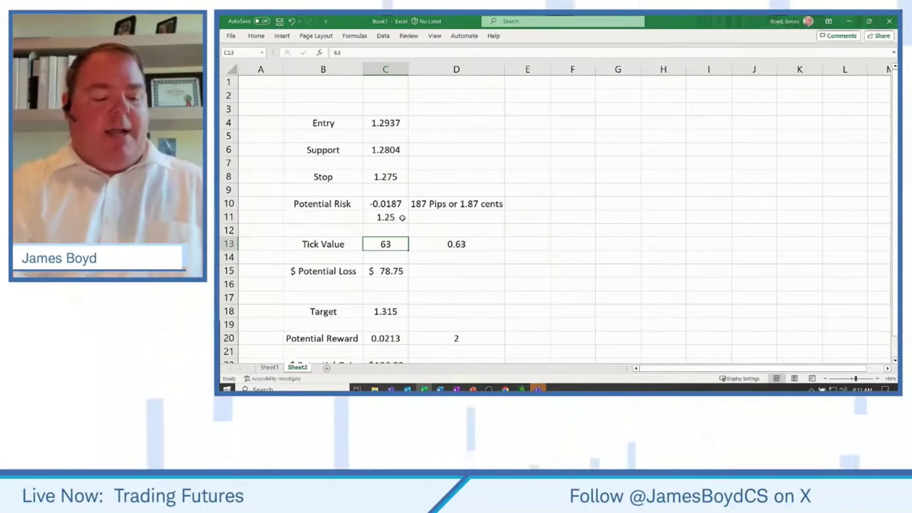
Replace the $ Potential Loss formula in C15 with 117.81
left_click(388, 271)
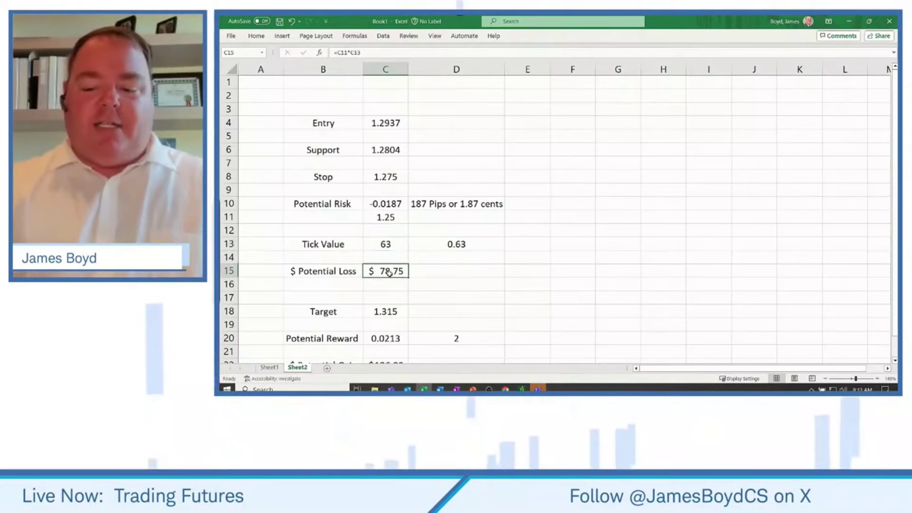
type("117.81")
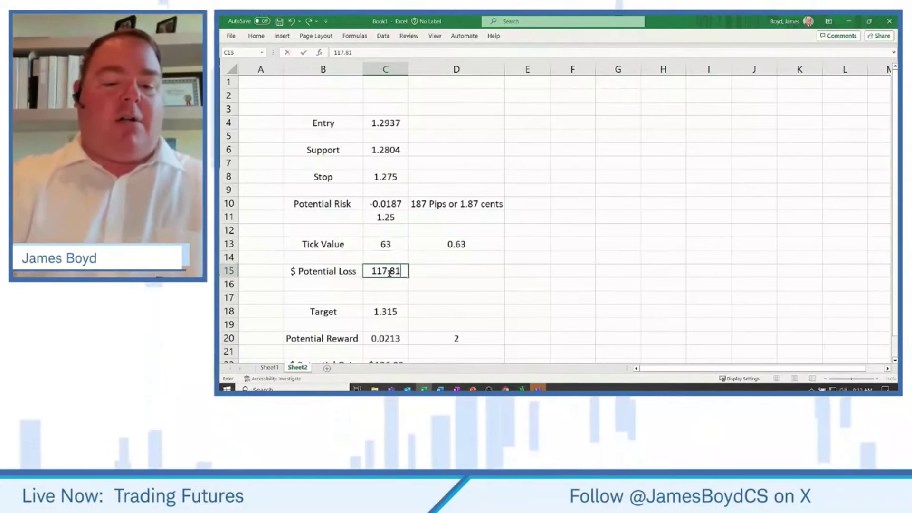
key("Return")
scroll(435, 292, "right", 4)
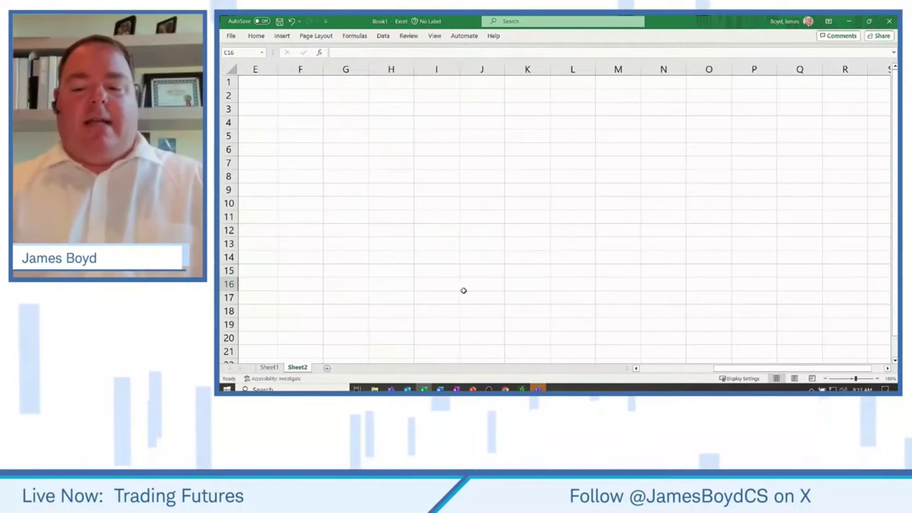
left_click_drag(720, 371, 644, 371)
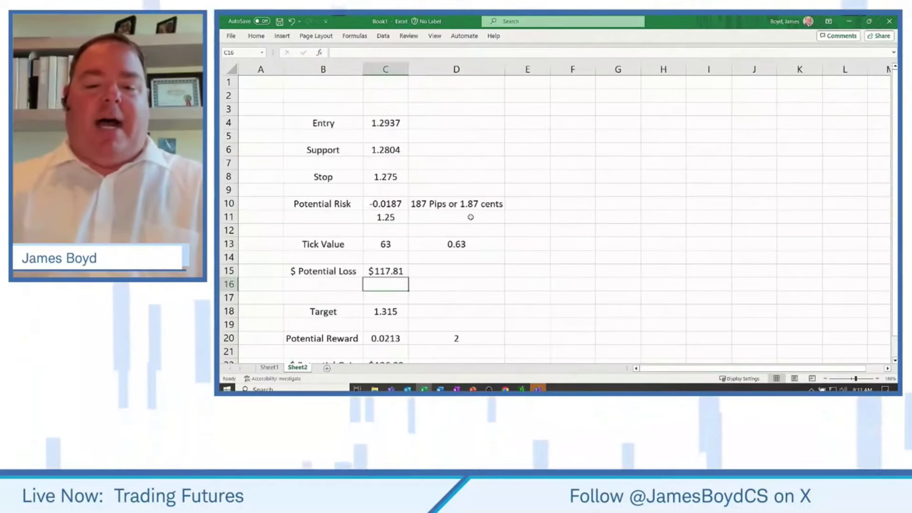
Set the Tick Value in C13 to 0.63
left_click(461, 203)
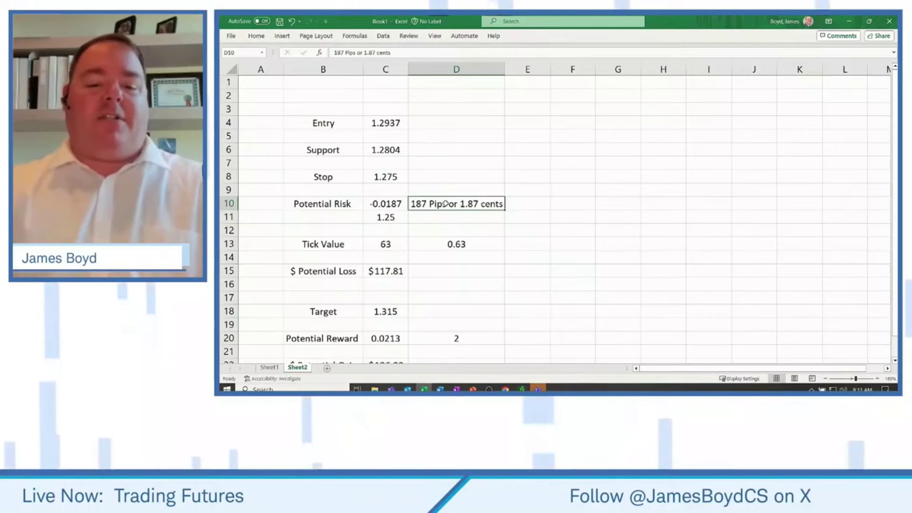
left_click(389, 243)
type("0.63")
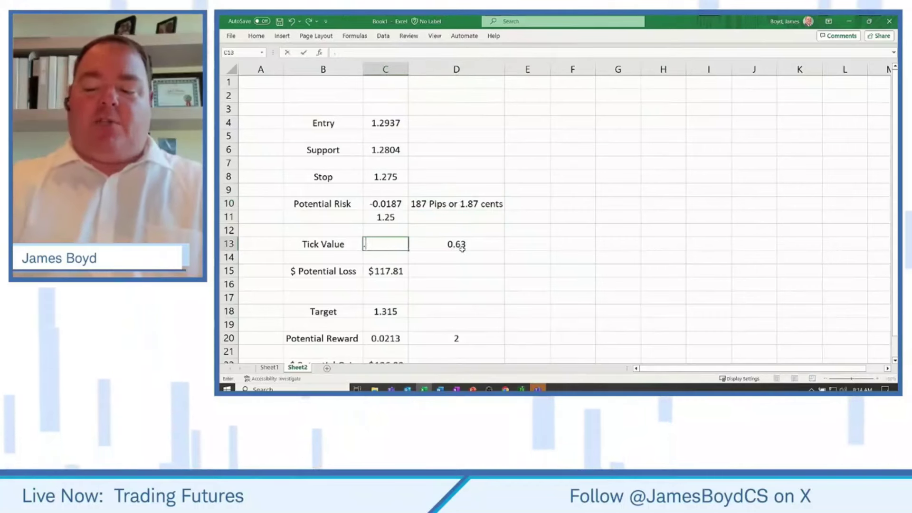
key("Return")
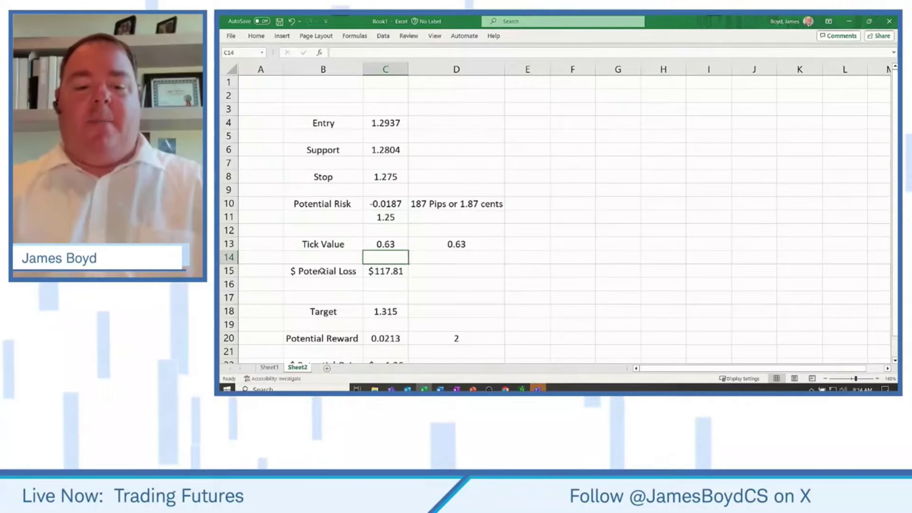
Examine the worksheet's $ Potential Loss and Target rows, comparing the target with the prior high on the /M6B one-year chart in thinkorswim
left_click_drag(333, 271, 375, 271)
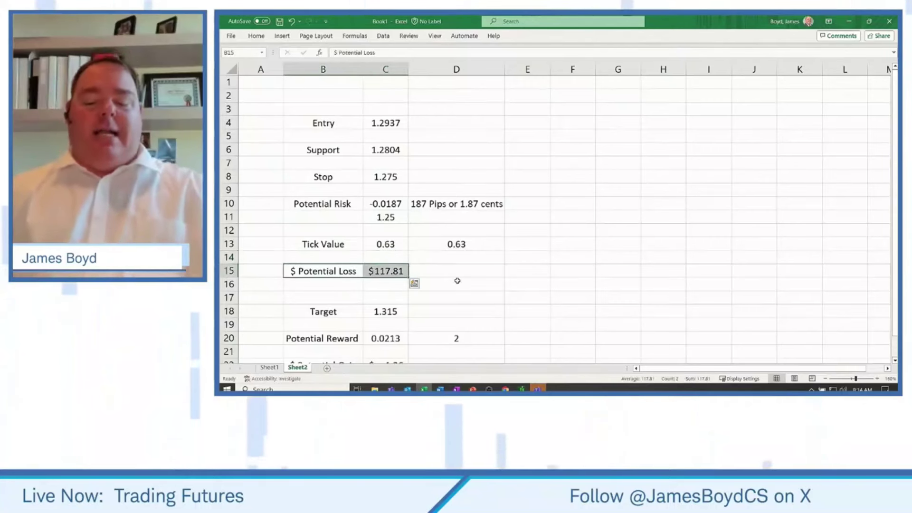
scroll(448, 299, "down", 1)
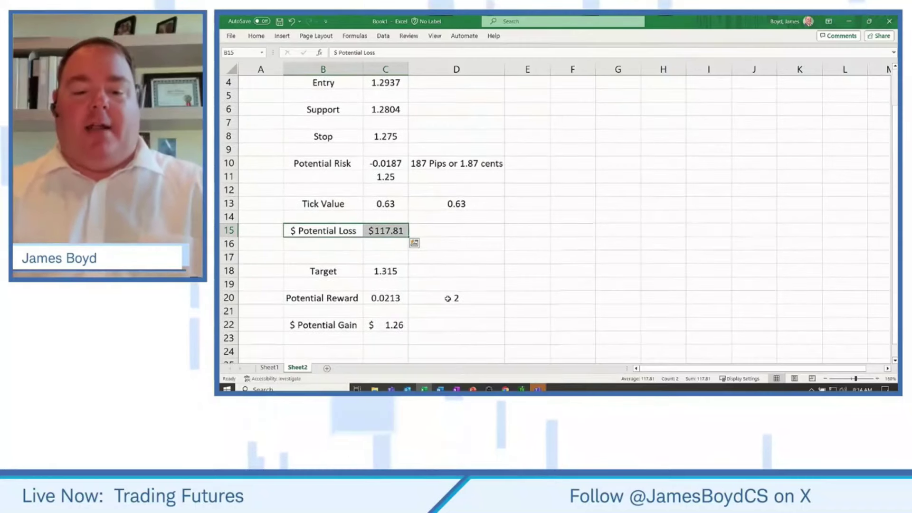
left_click_drag(356, 271, 377, 271)
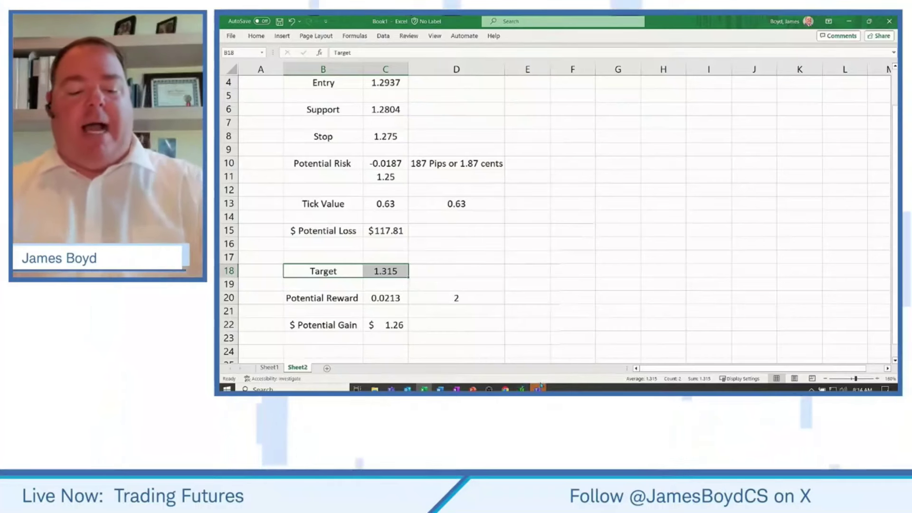
key("alt+Tab")
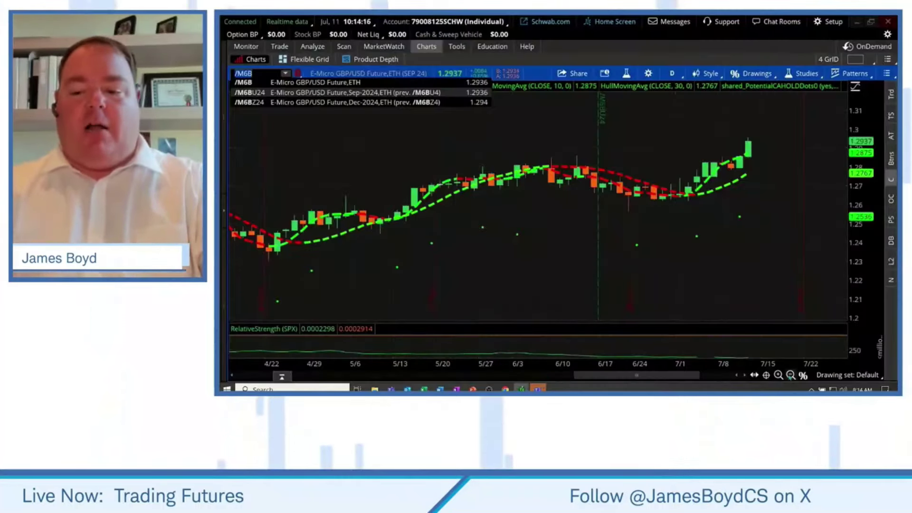
left_click(789, 376)
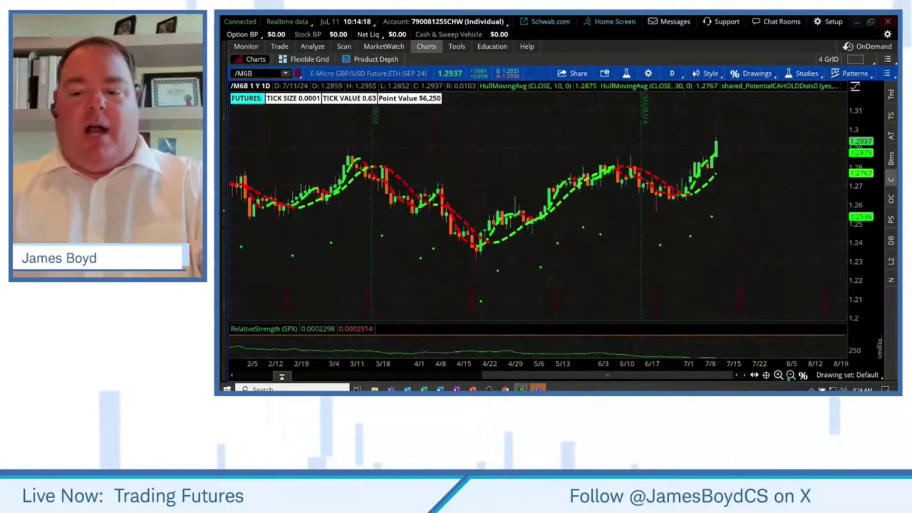
left_click(790, 376)
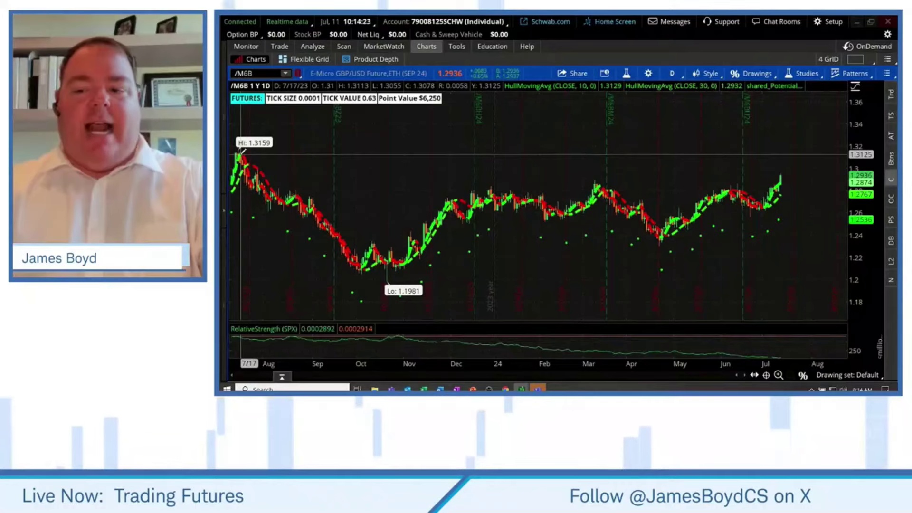
key("alt+Tab")
Check the Potential Reward formula in C20 of the Excel worksheet against the Entry and Target cells it uses
left_click(380, 262)
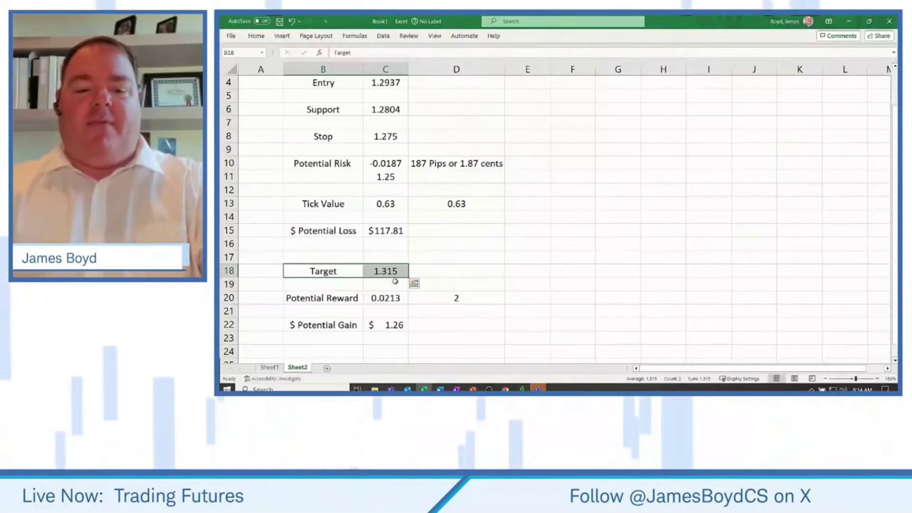
left_click(385, 298)
scroll(411, 175, "up", 1)
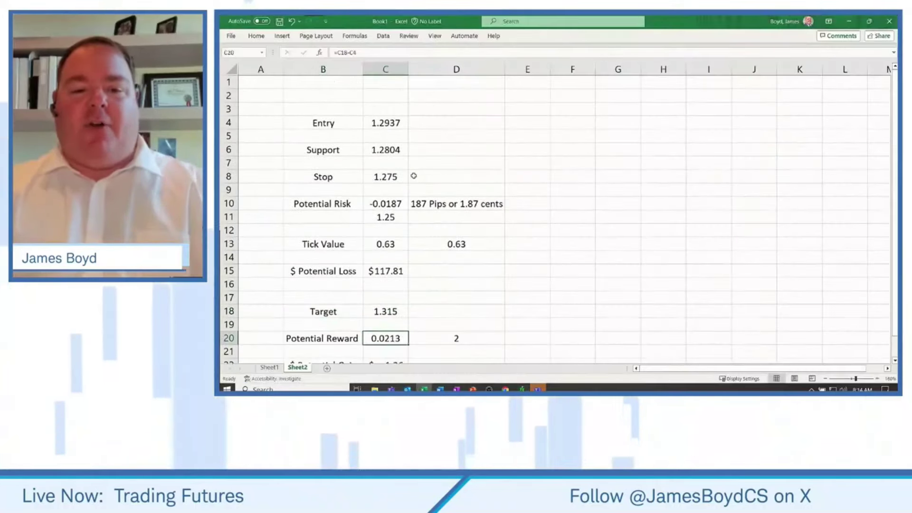
left_click(389, 119)
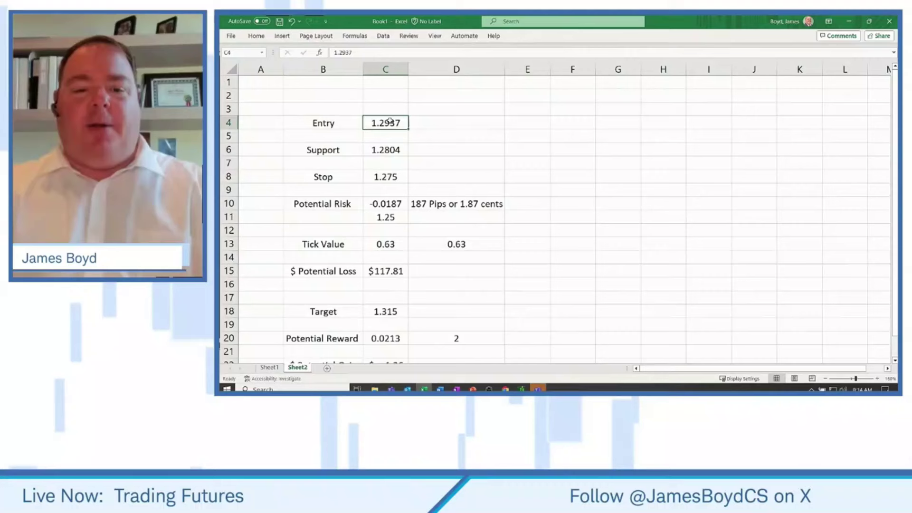
left_click(388, 312)
scroll(464, 269, "down", 1)
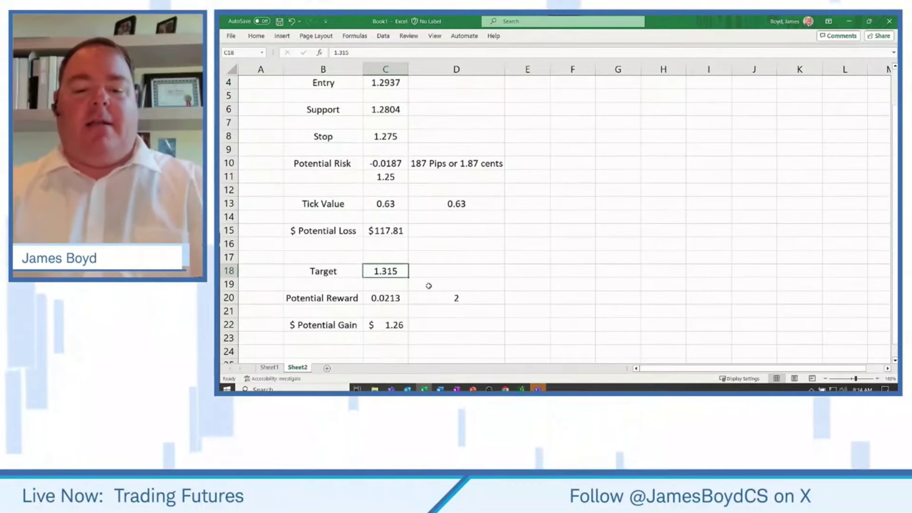
left_click(397, 298)
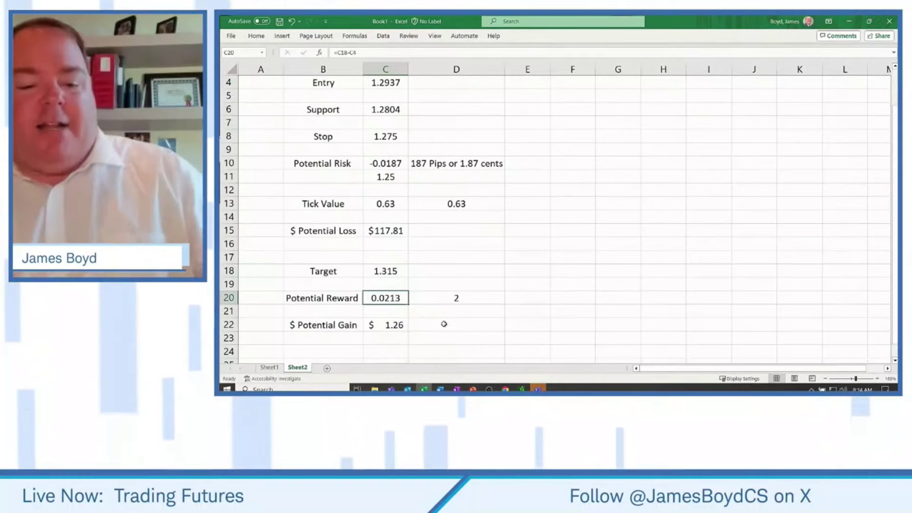
Enter "213 pips or 2.13 cents" in D20 beside Potential Reward and set the $ Potential Gain in C22 to =213*0.63
left_click(445, 297)
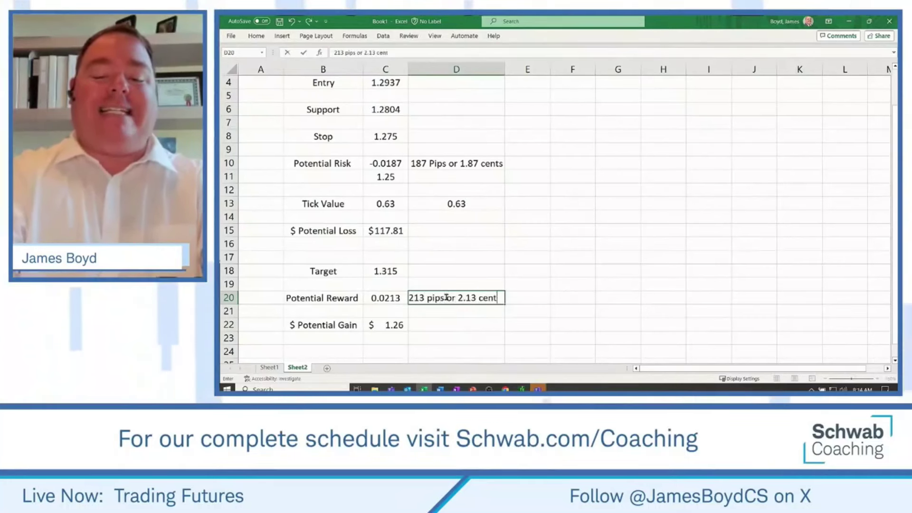
type("s")
key("Return")
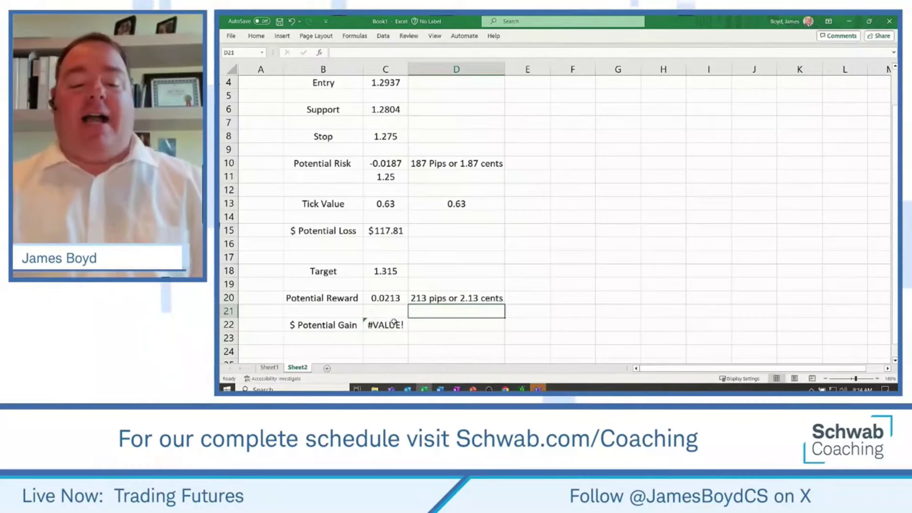
left_click(393, 324)
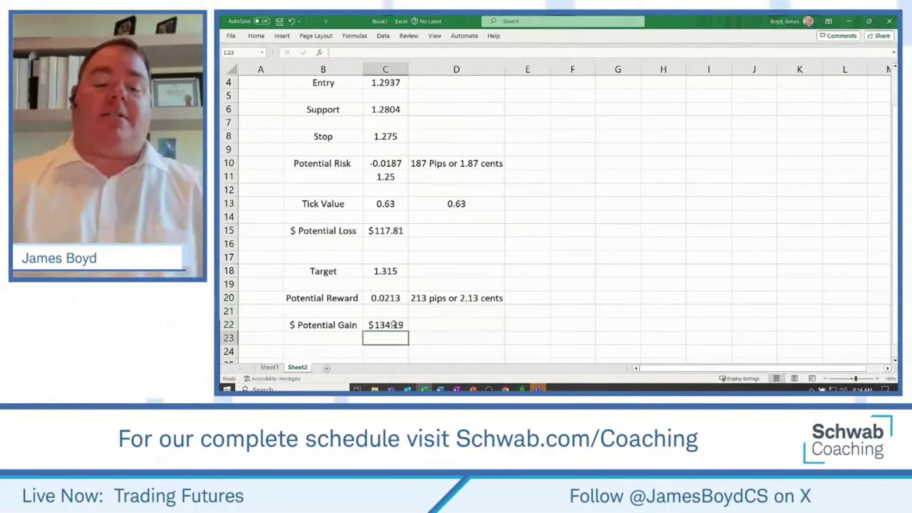
left_click(394, 323)
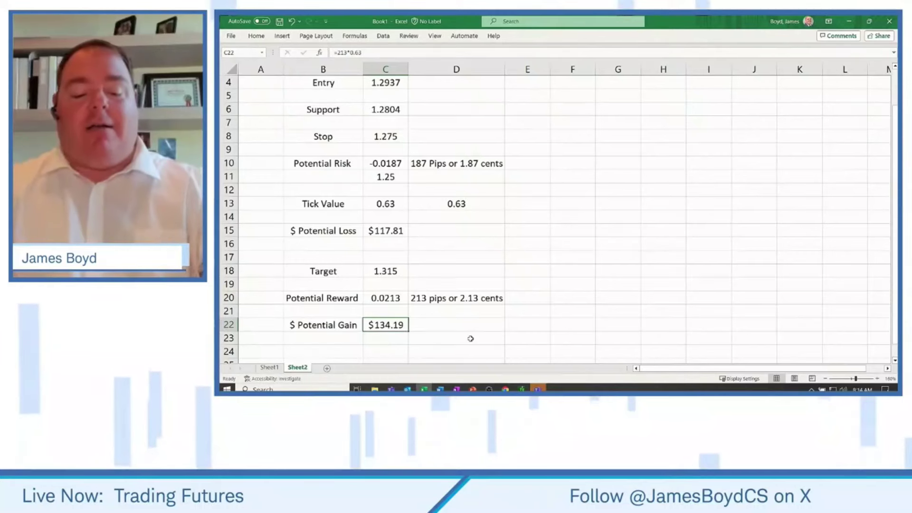
Switch to the simulated trading thinkorswim window and load the /M6B chart
key("alt+Tab")
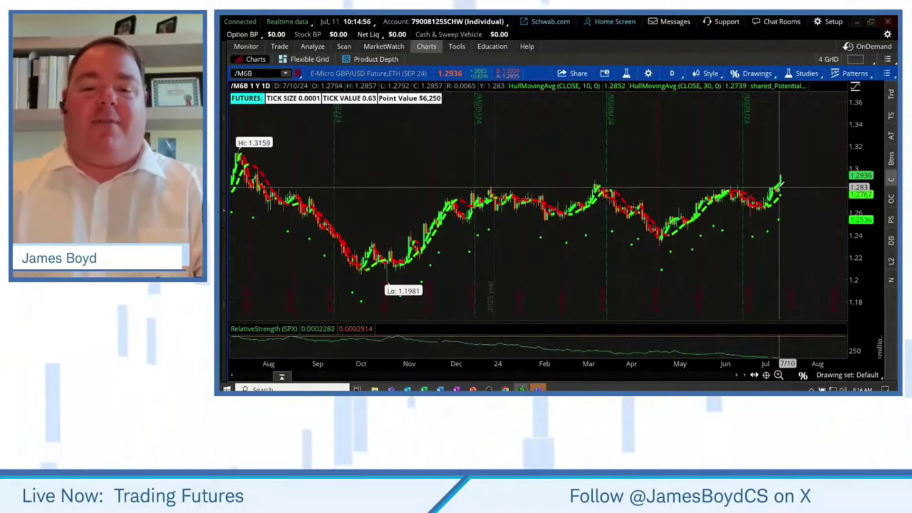
key("alt+Tab")
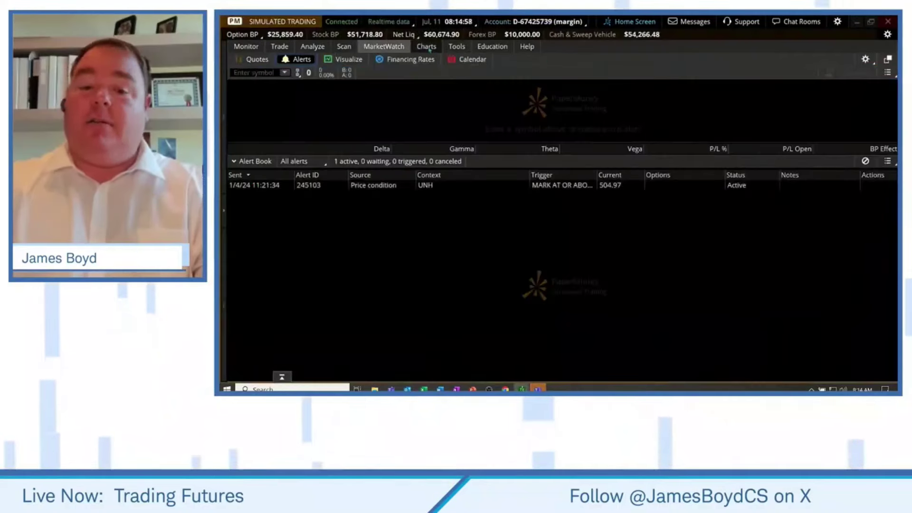
left_click(426, 46)
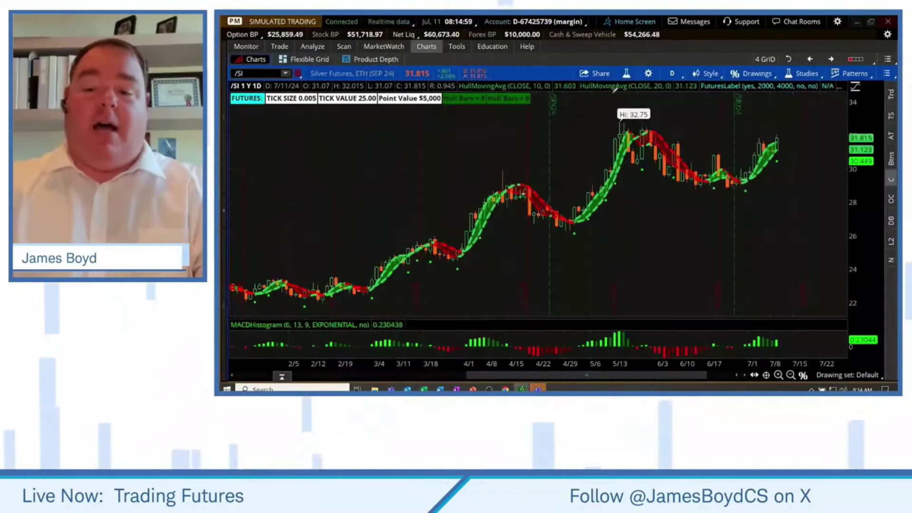
left_click(262, 72)
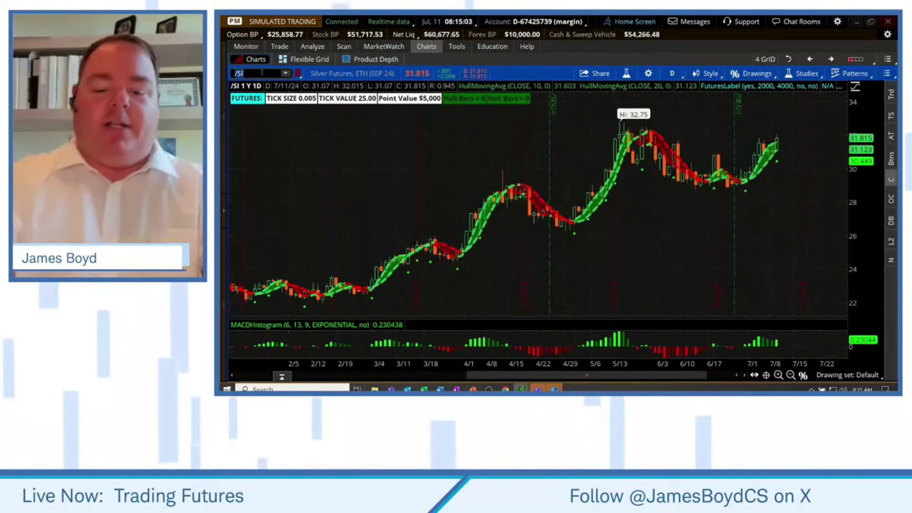
type("/M6")
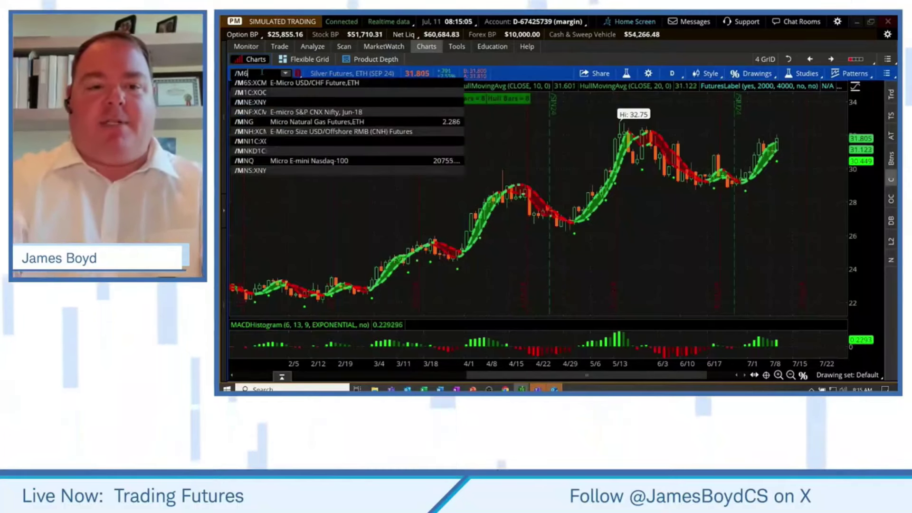
type("B")
key("Return")
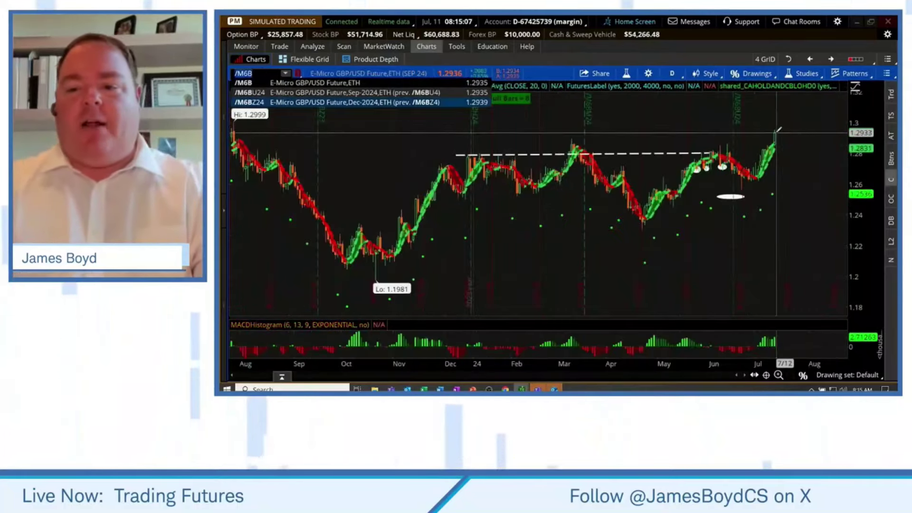
Create a custom buy order with OCO bracket for /M6B and set its sell limit price to 1.315
right_click(779, 129)
mouse_move(830, 275)
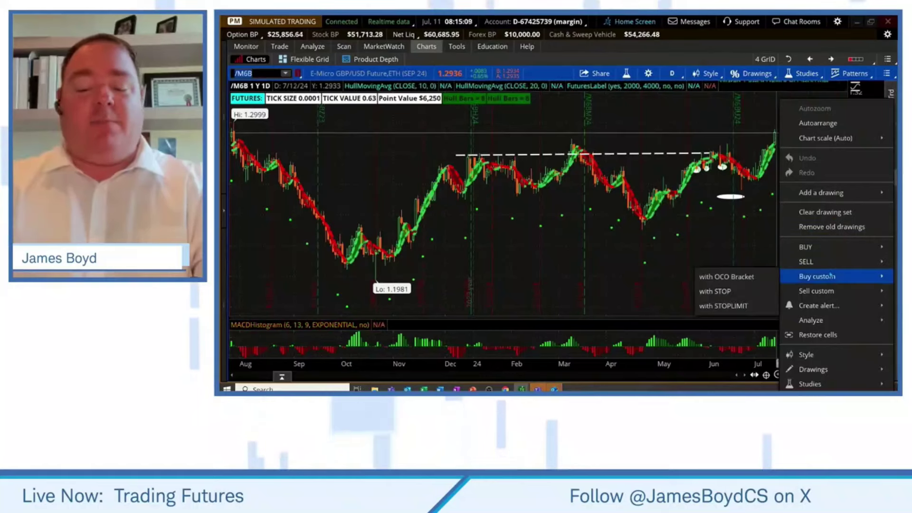
left_click(727, 276)
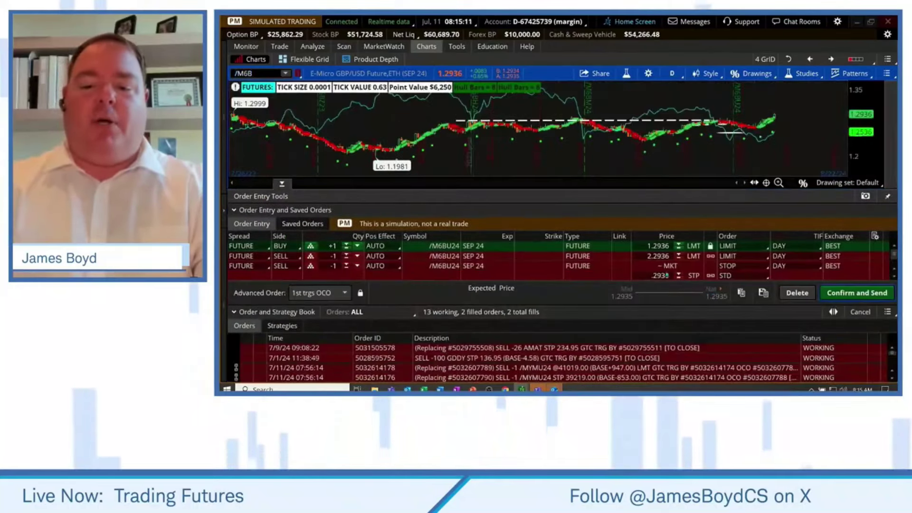
left_click(657, 256)
type("1")
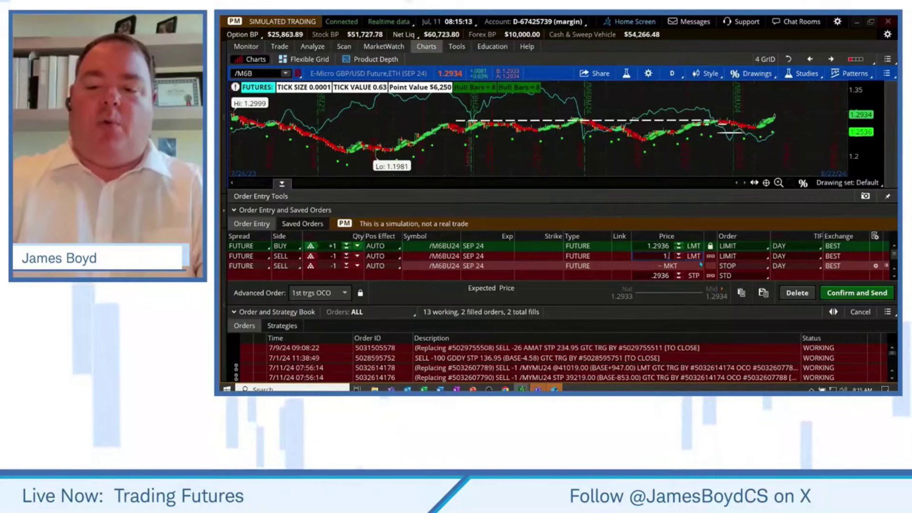
type(".315")
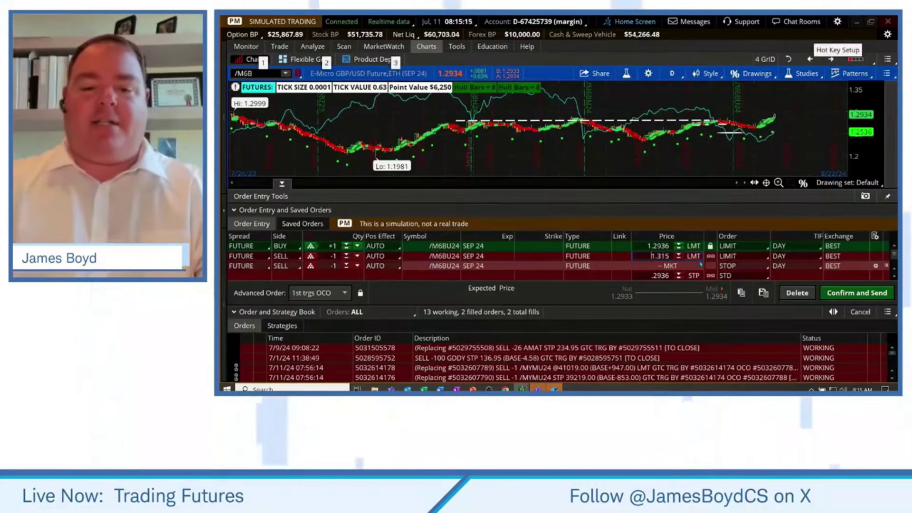
Look up the Stop value in the Excel worksheet and set the bracket's sell stop price to 1.275
key("alt+Tab")
key("alt+Tab")
key("alt+Tab")
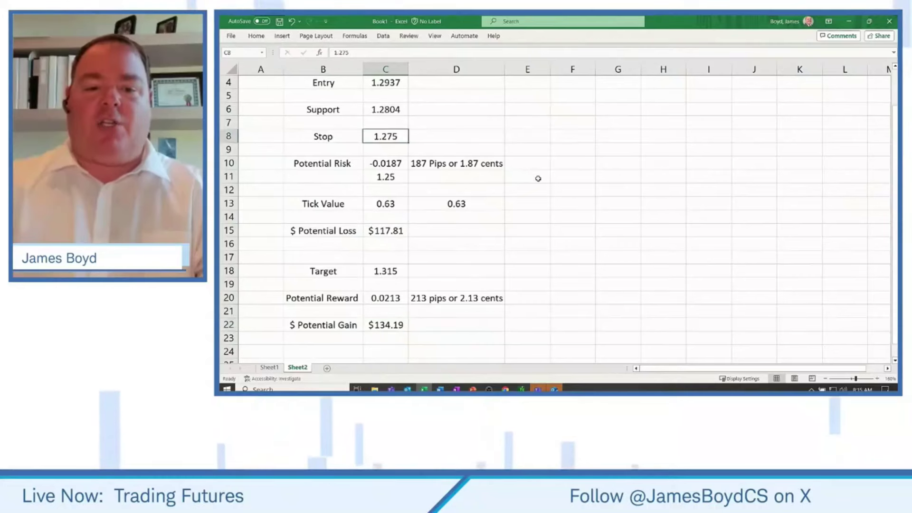
key("alt+Tab")
key("alt+Tab")
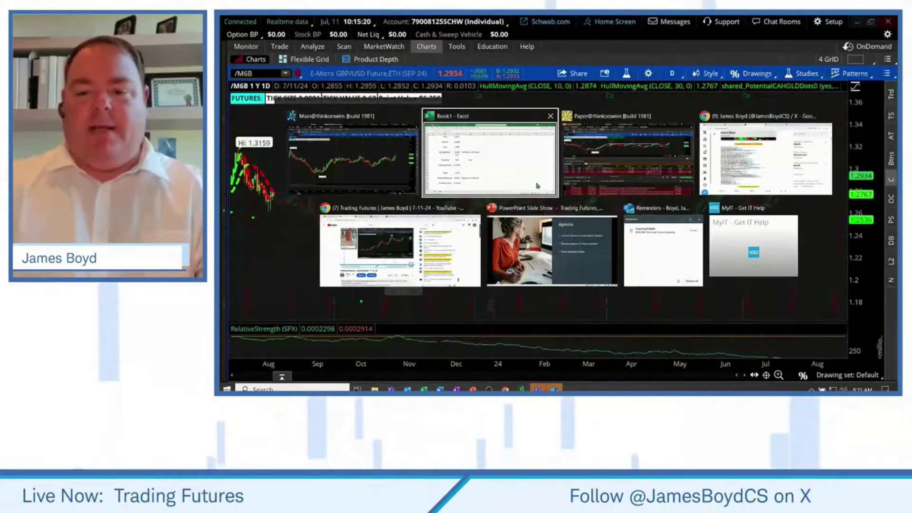
key("alt+Tab")
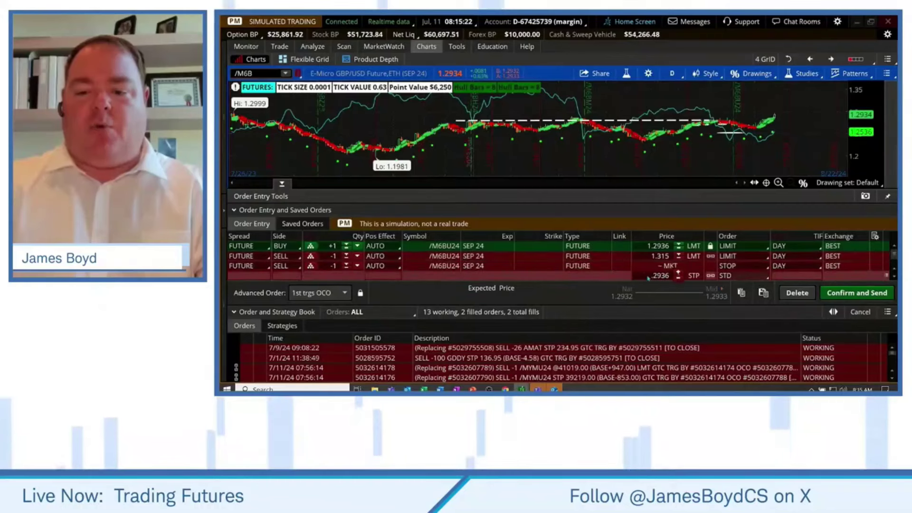
double_click(660, 275)
type("1.27")
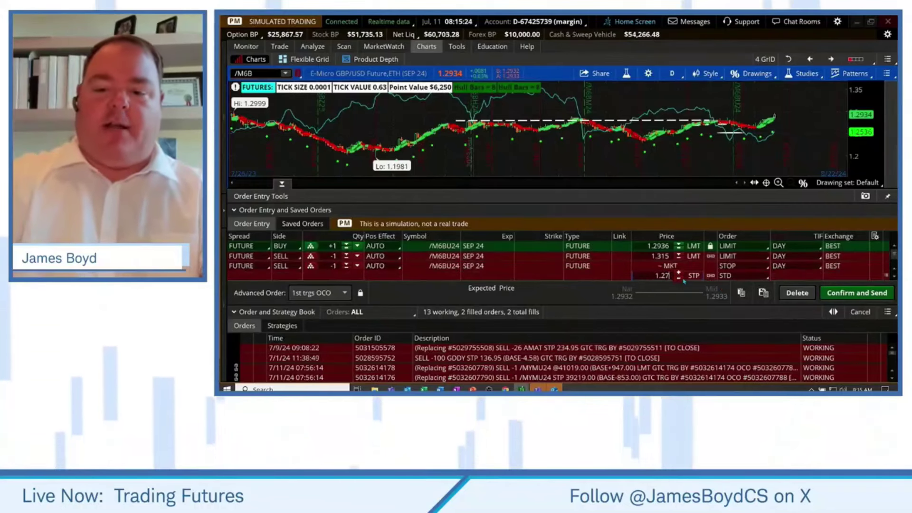
type("5")
Set the time in force of both sell orders to GTC and collapse the Order and Strategy Book
left_click(803, 256)
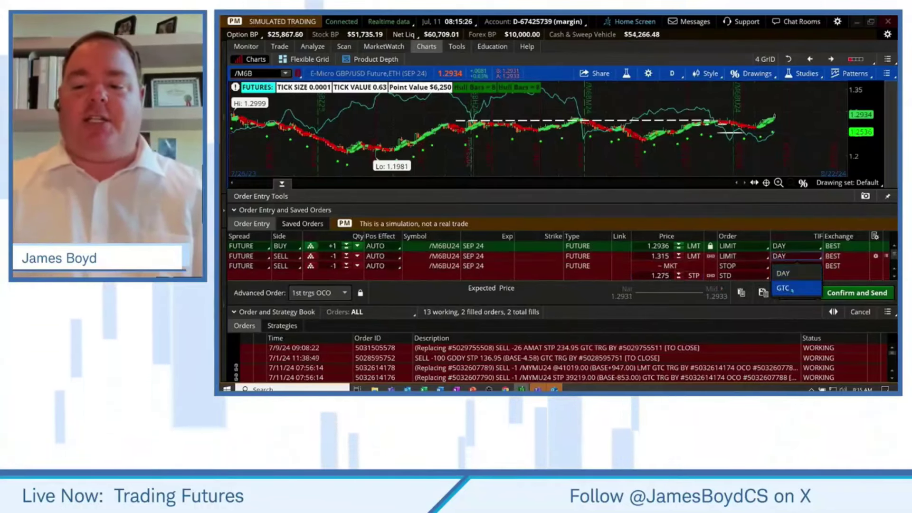
left_click(783, 288)
left_click(802, 265)
left_click(786, 299)
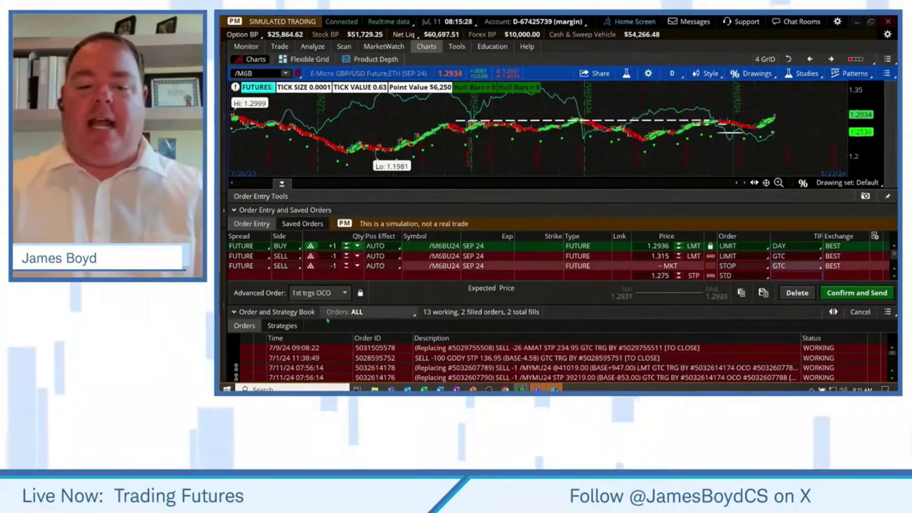
left_click(309, 311)
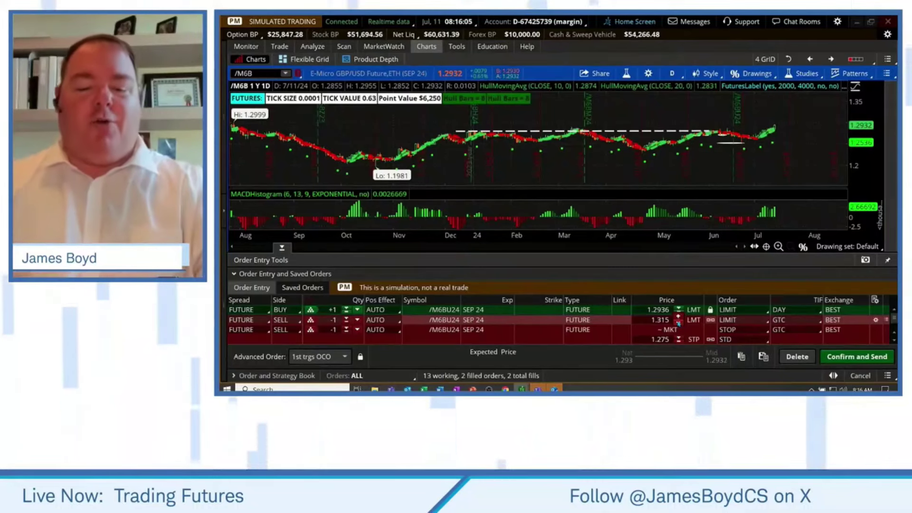
Switch to Chrome and show the "Trading Futures | Schwab Coaching" YouTube playlist
key("alt+Tab")
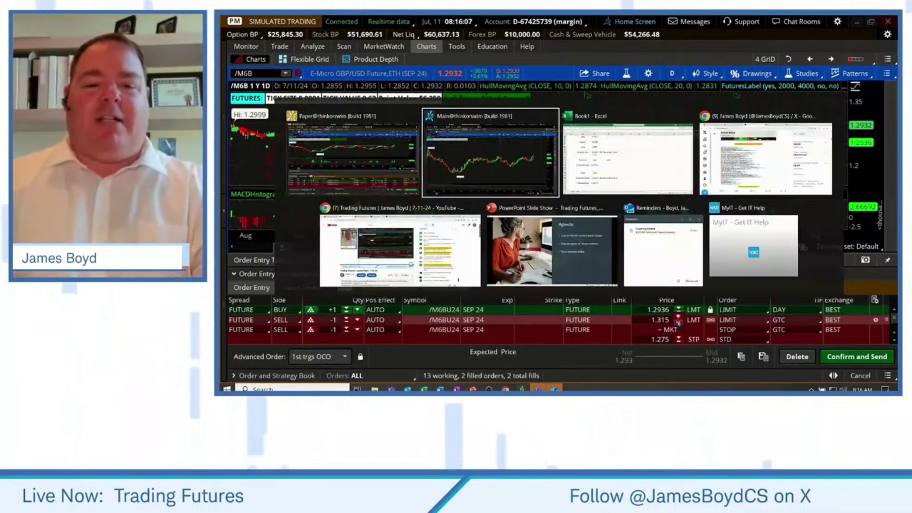
key("alt+Tab")
key("alt+Tab")
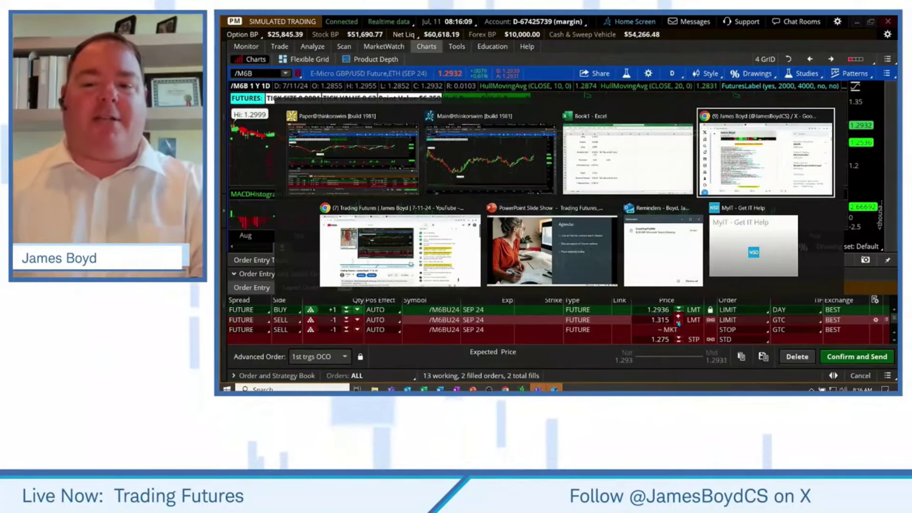
left_click(413, 28)
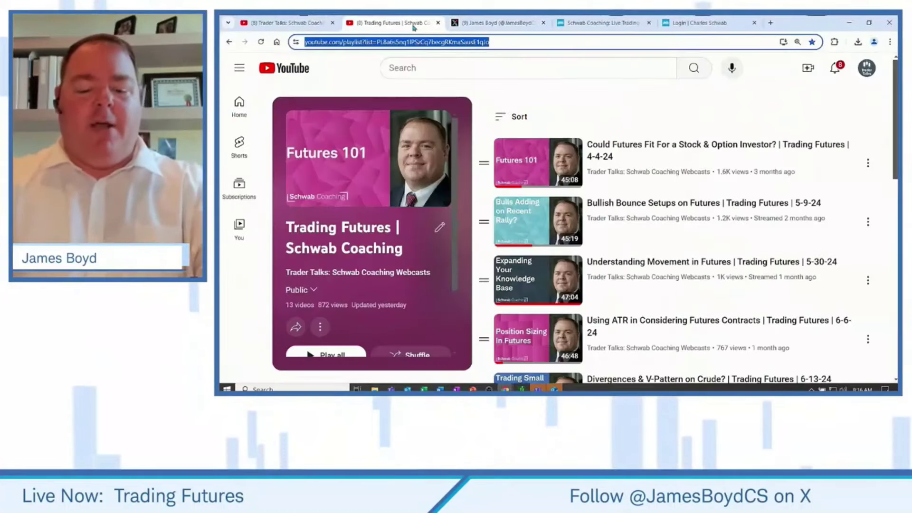
Open the Schwab Coaching webcast page and examine the July 2024 calendar, including the July 11 "Long Verticals & Diagonals" event details
key("alt+Tab")
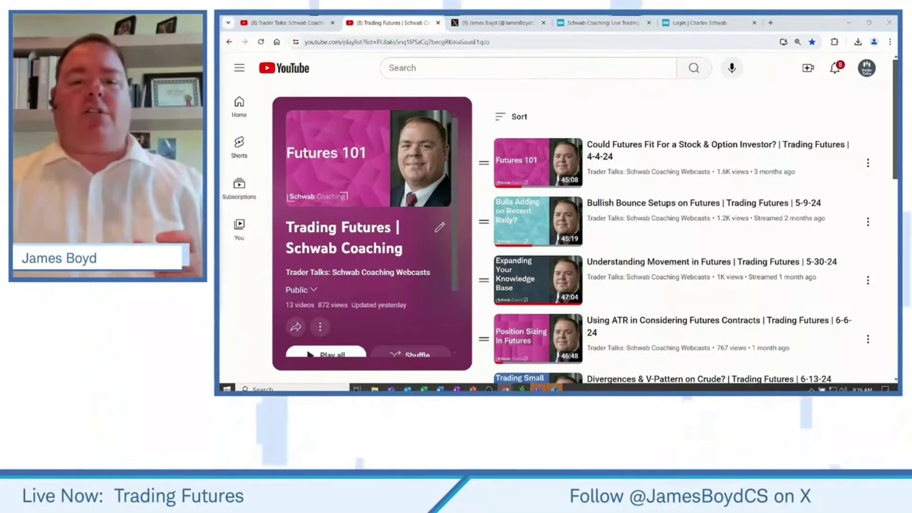
left_click(602, 23)
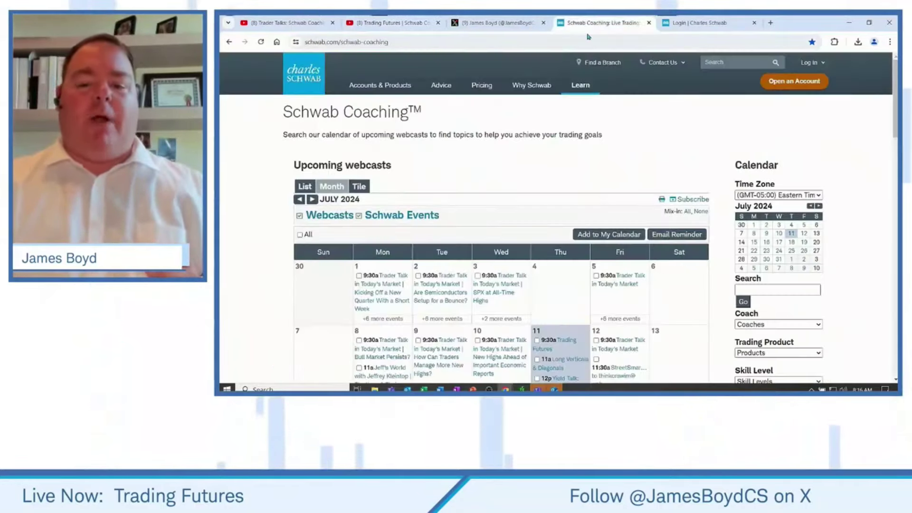
scroll(627, 313, "down", 3)
mouse_move(580, 235)
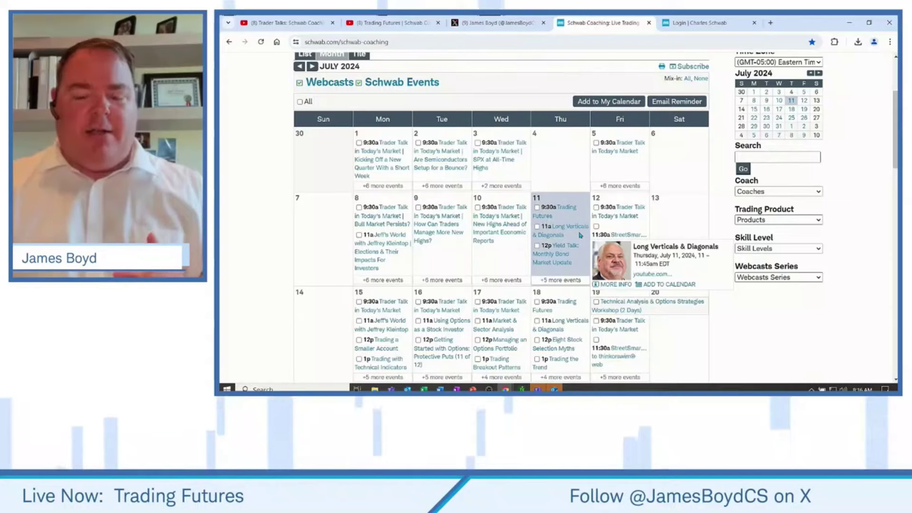
Switch to the PowerPoint slide show and go back from the Agenda slide to the "Trading Futures" title slide
key("alt+Tab")
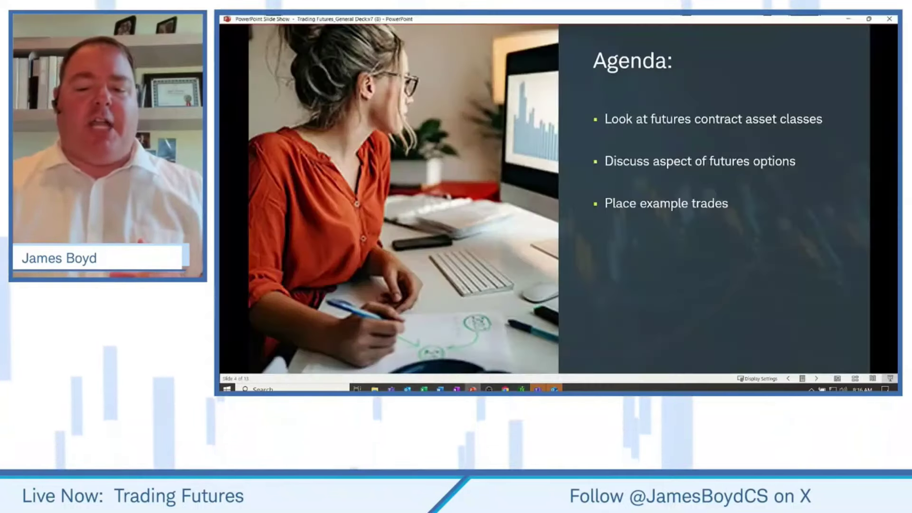
key("Left")
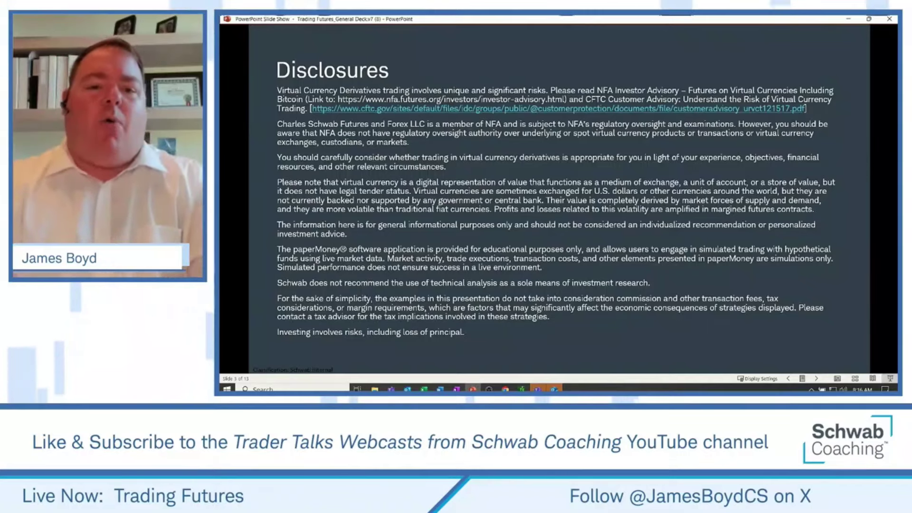
key("Left")
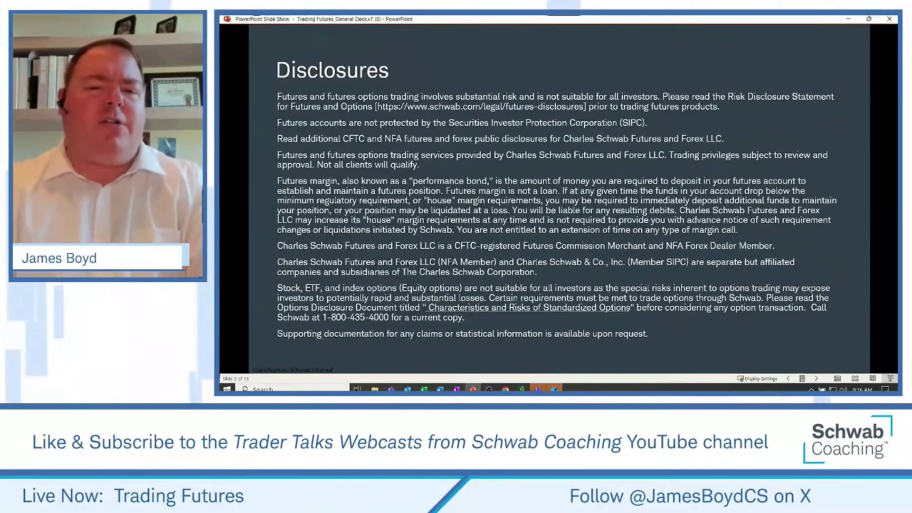
key("Left")
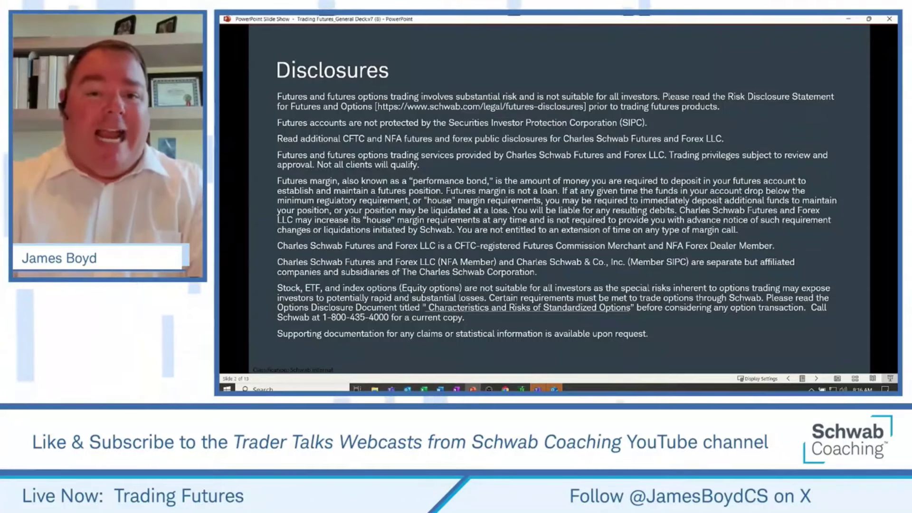
key("Left")
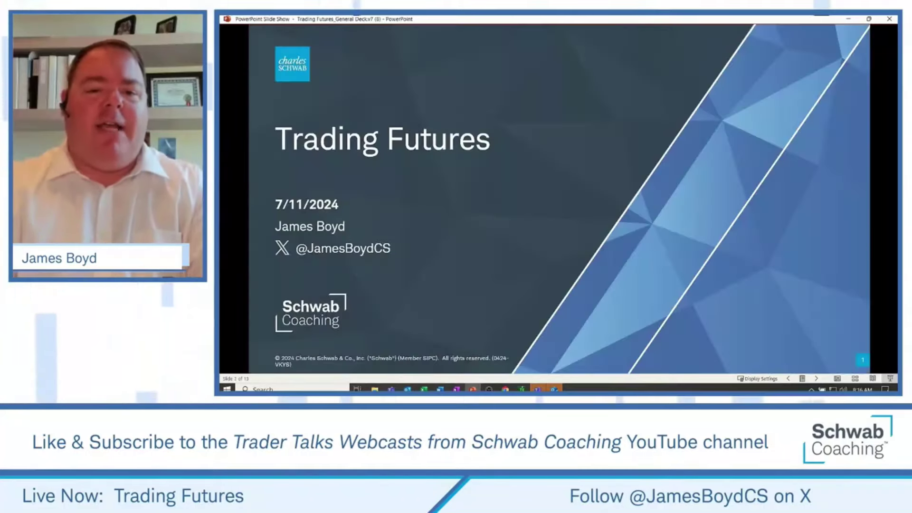